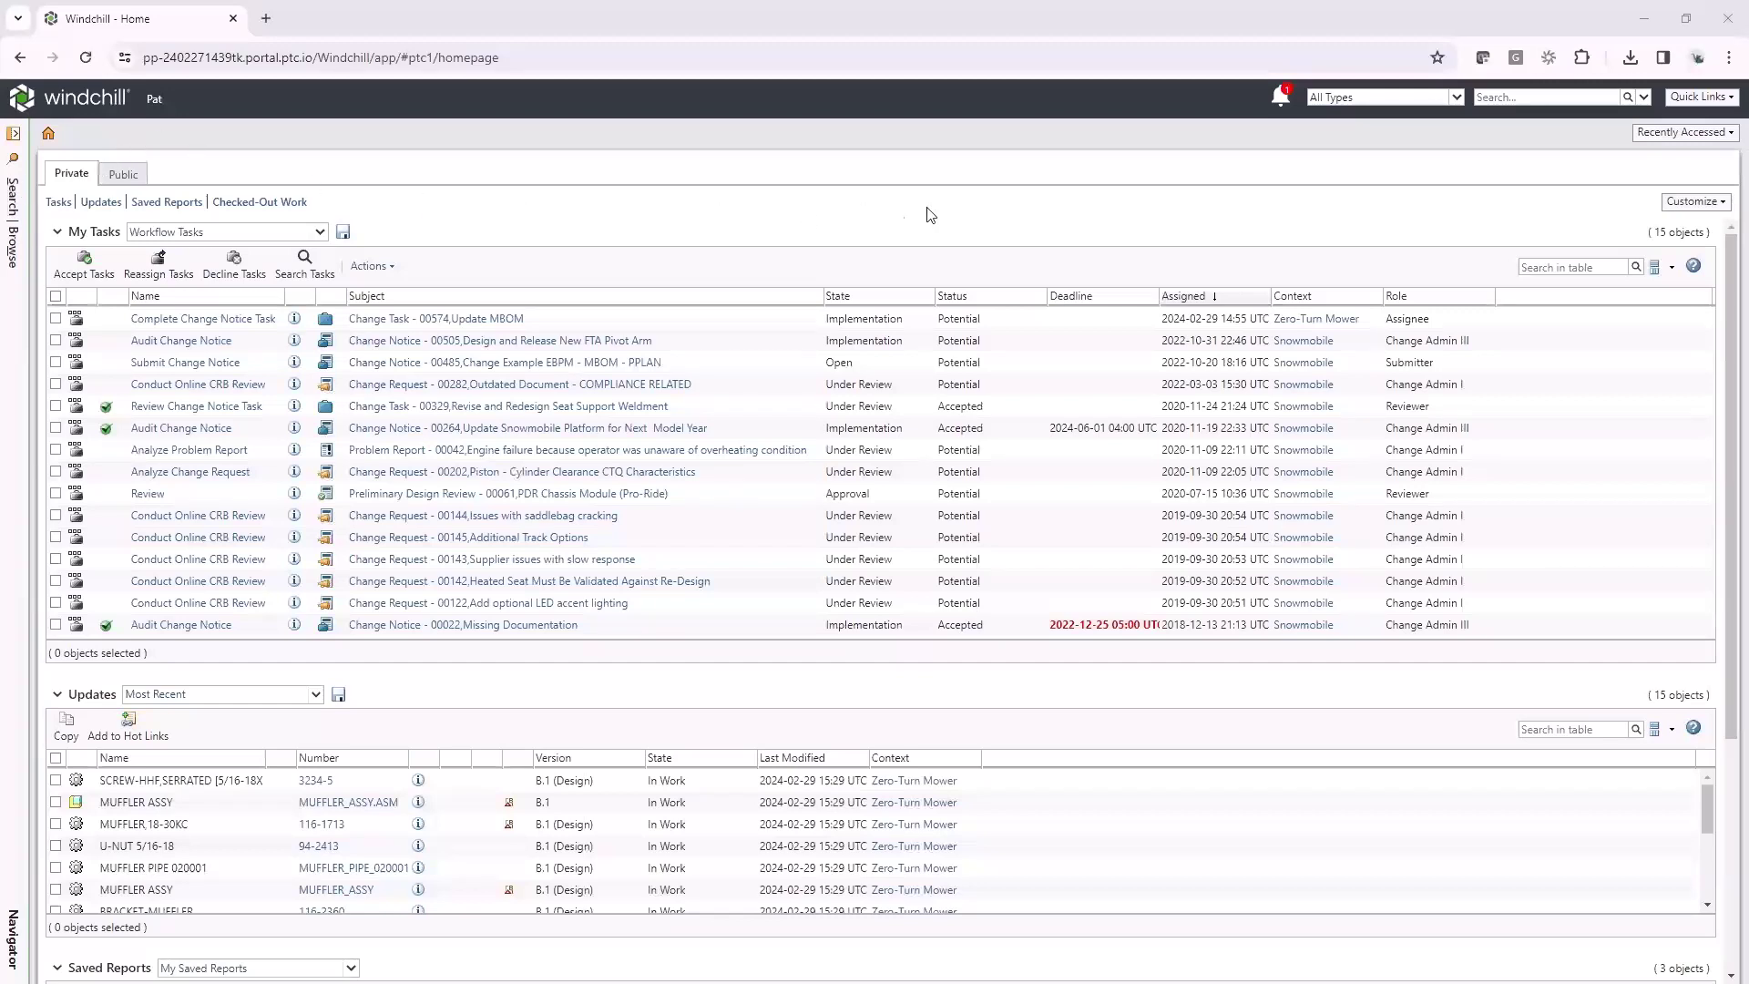
Open MUFFLER_ASSY from Recently Accessed and list its five associated changes on the Changes tab
click(1689, 132)
click(1660, 156)
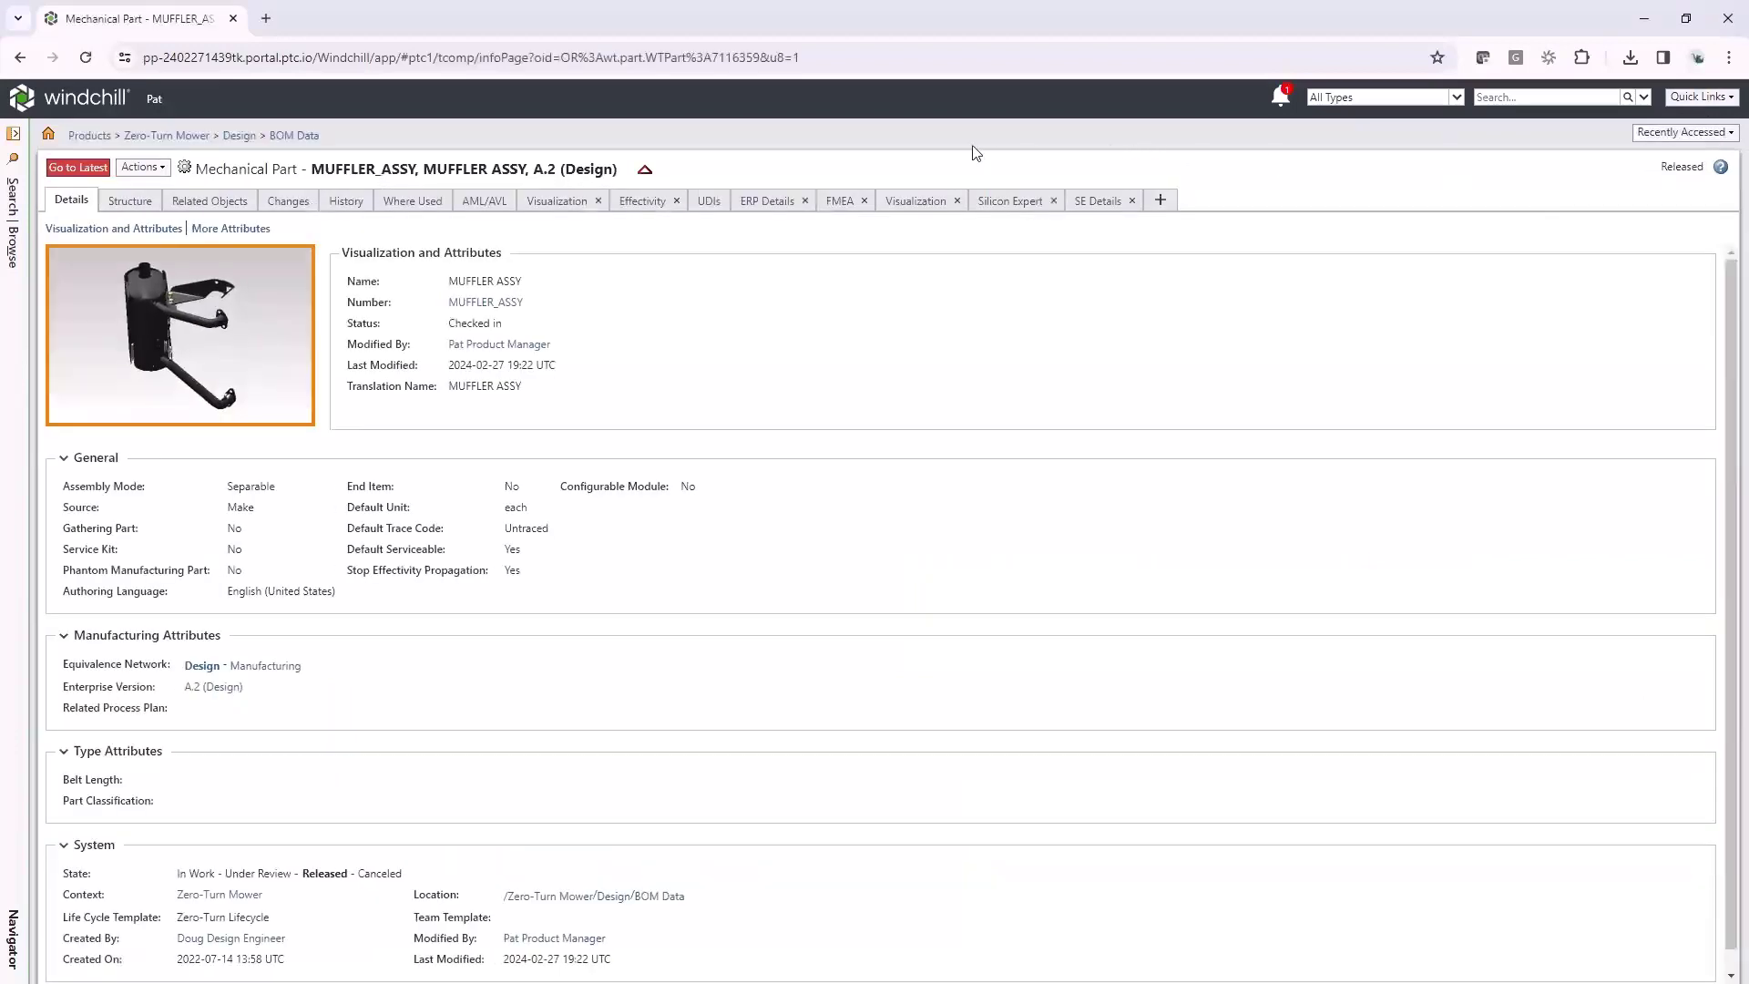
mouse_move(645, 176)
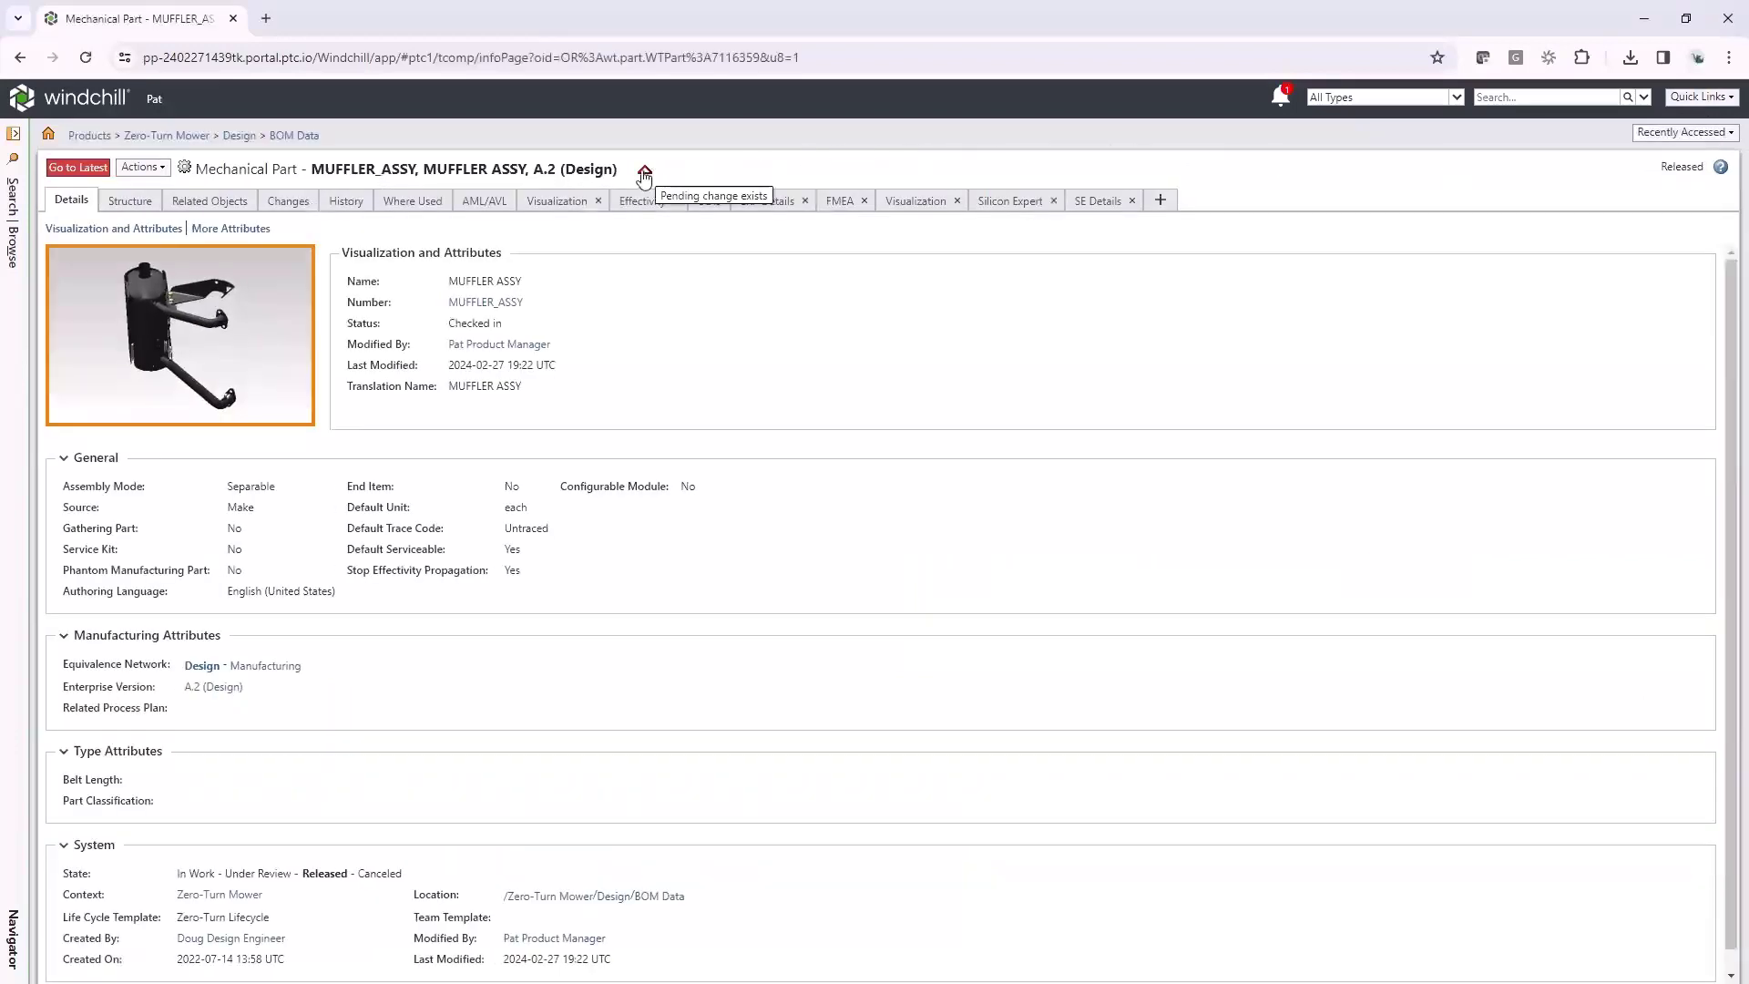
click(642, 175)
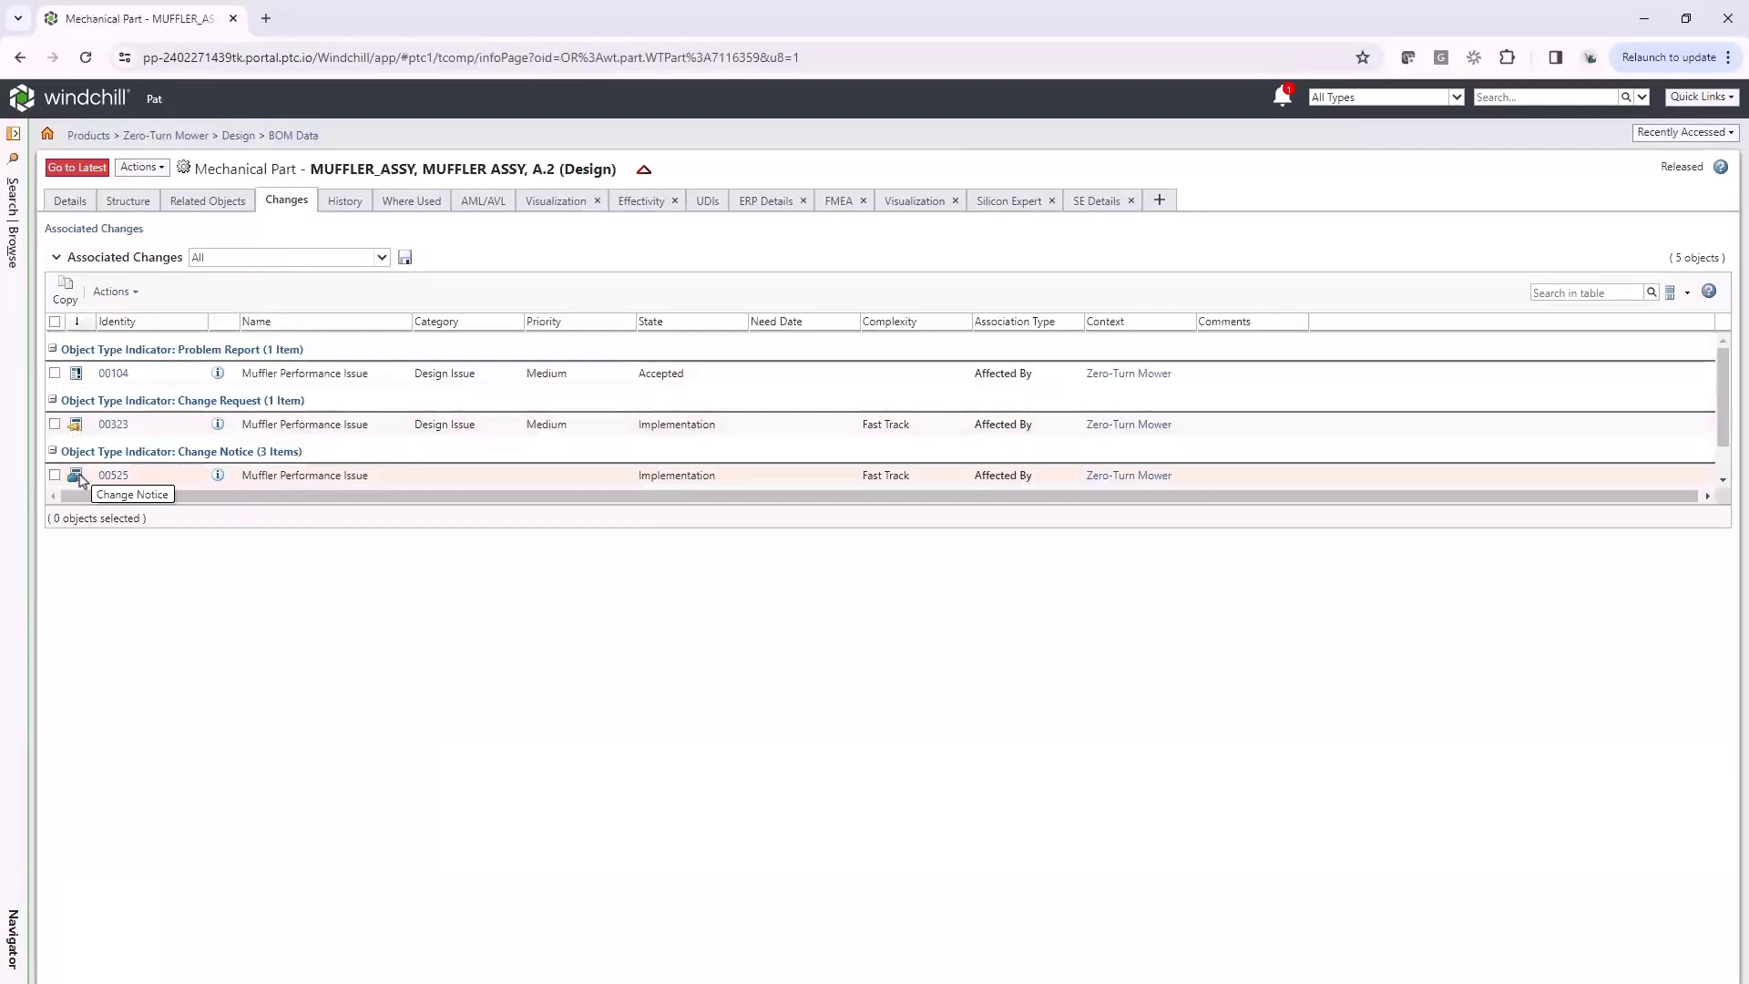
Open Problem Report 00104 and review its attachment, Muffler Issue annotation and three affected objects
click(217, 375)
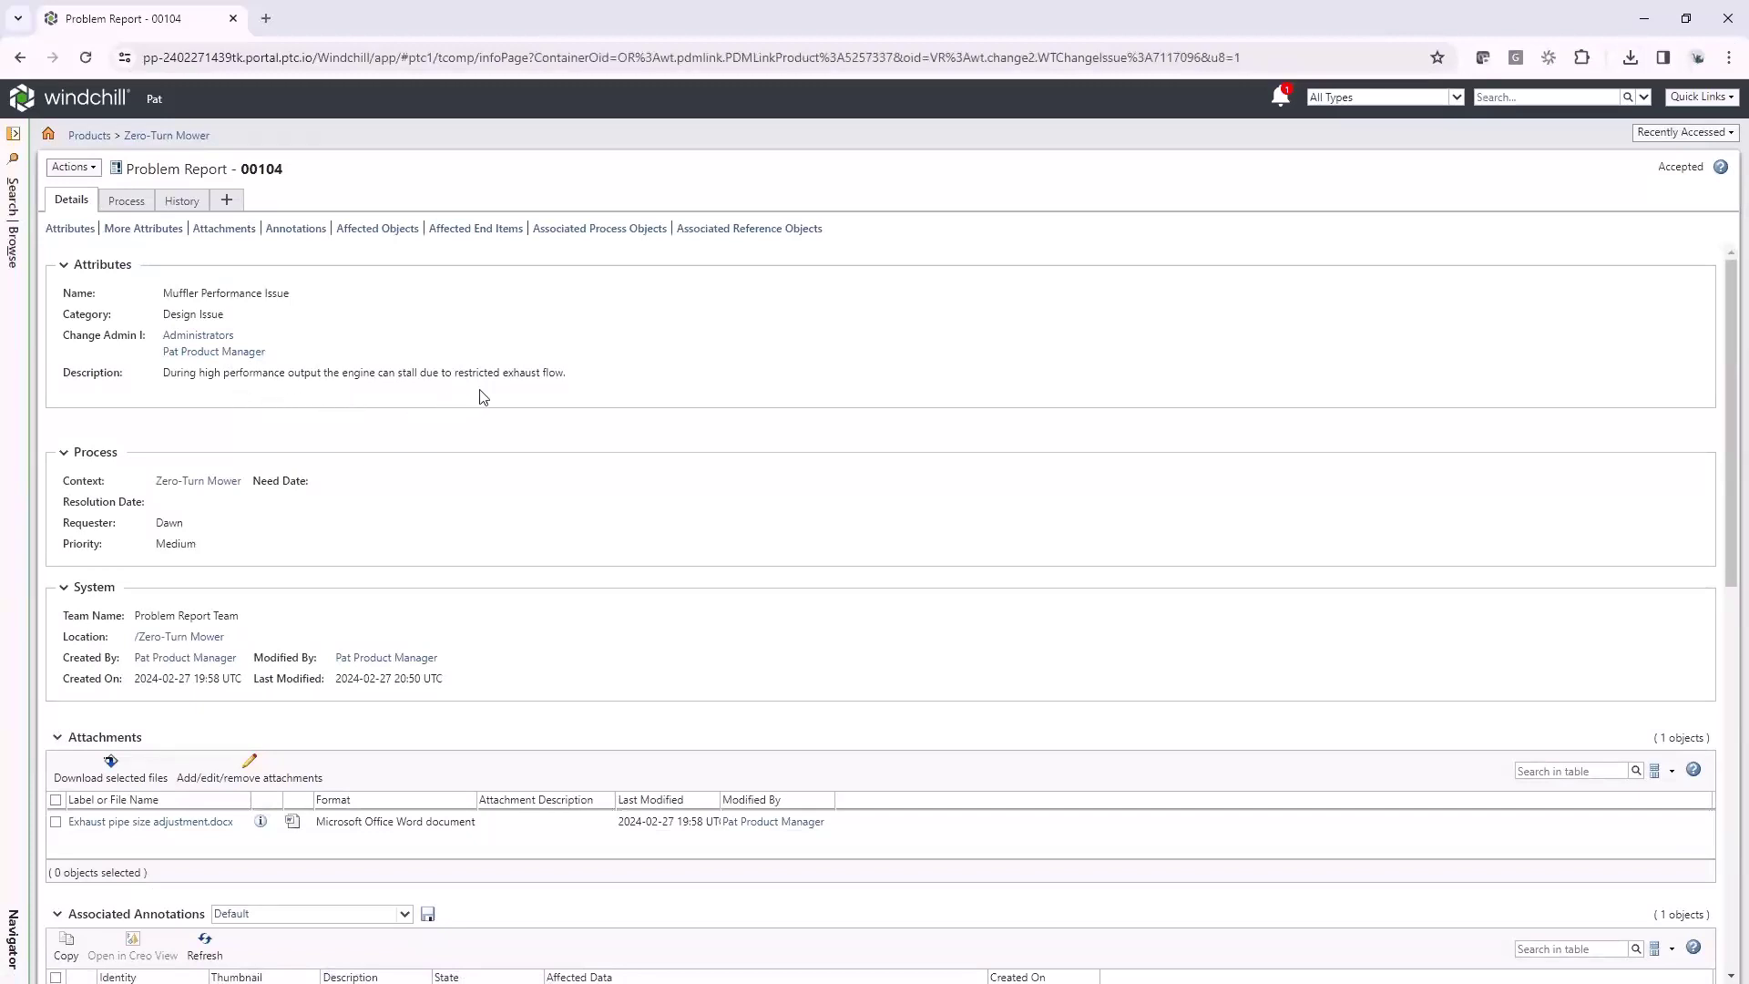
scroll(484, 392, down, 2)
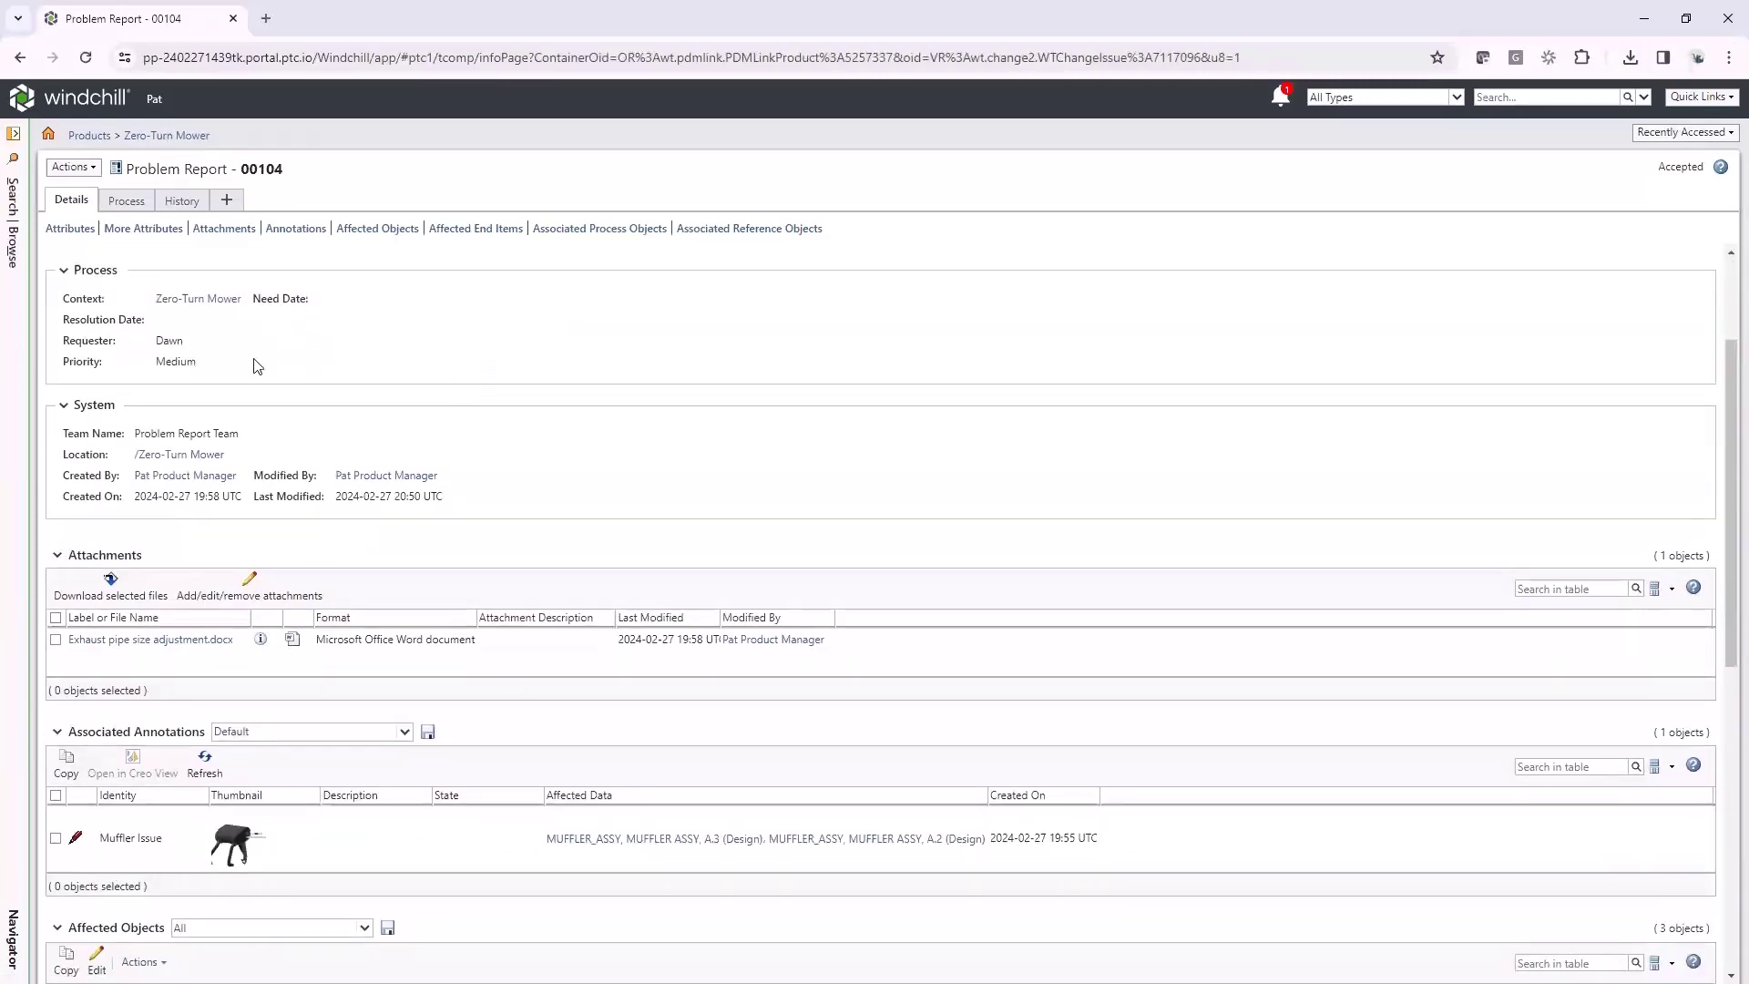
scroll(255, 378, down, 2)
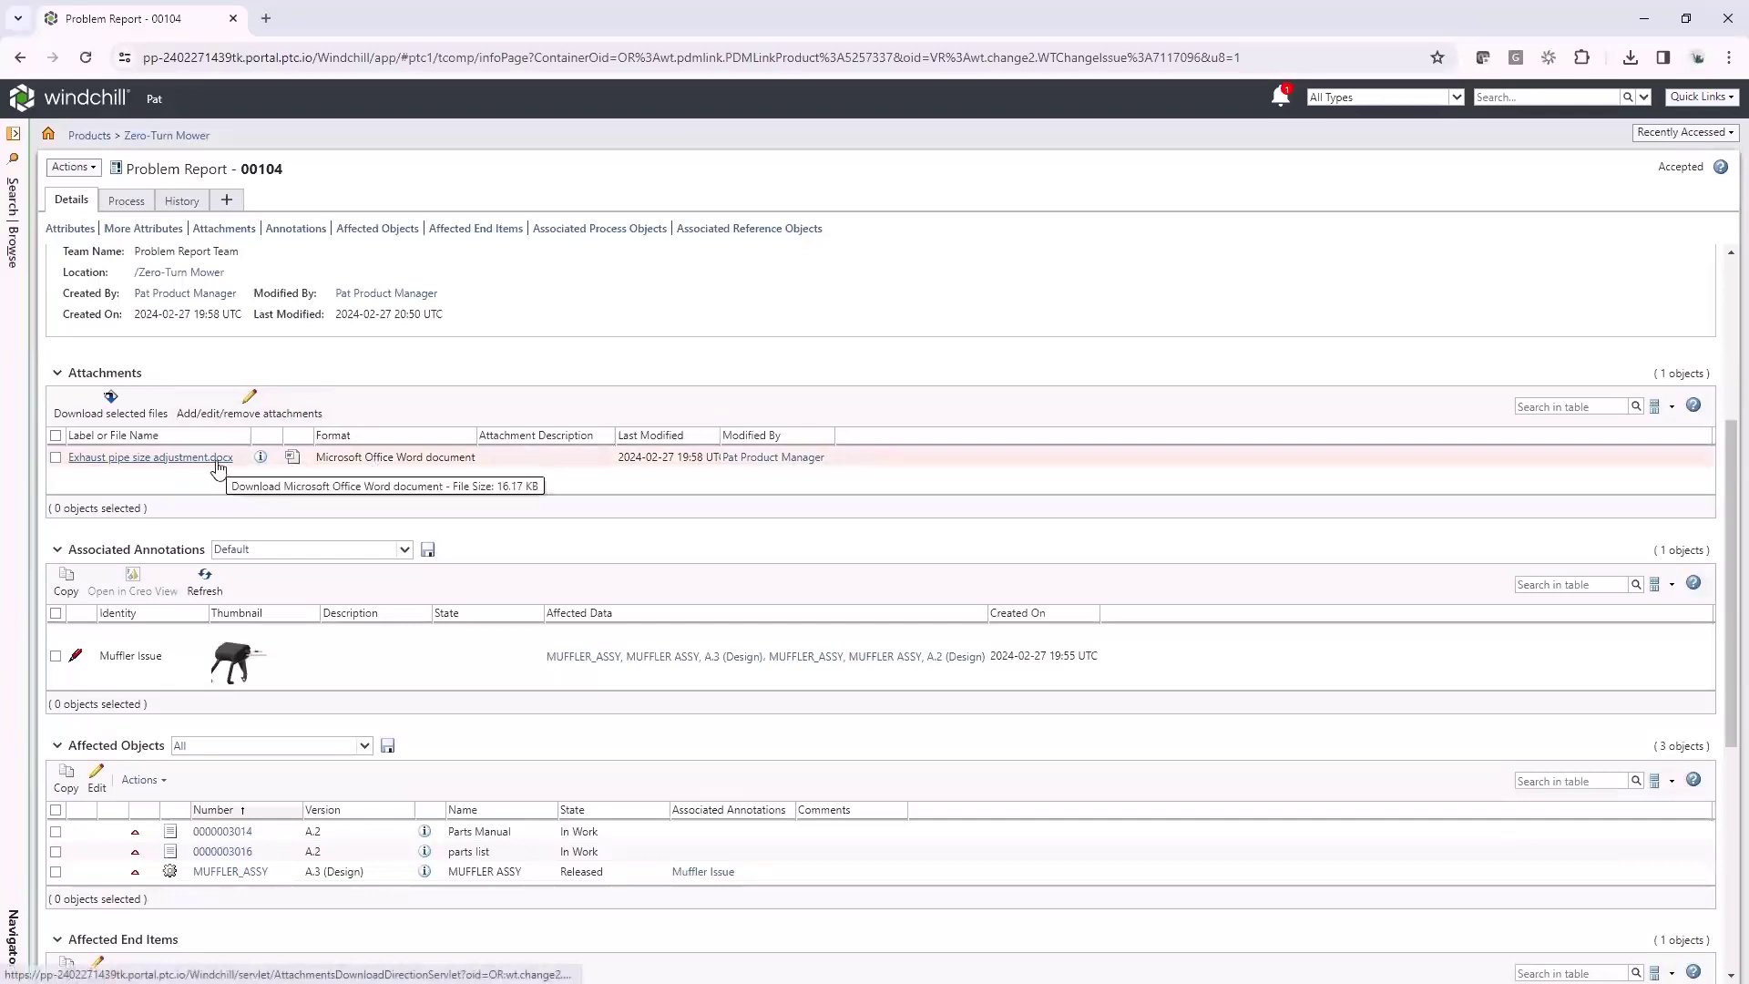
scroll(304, 464, down, 2)
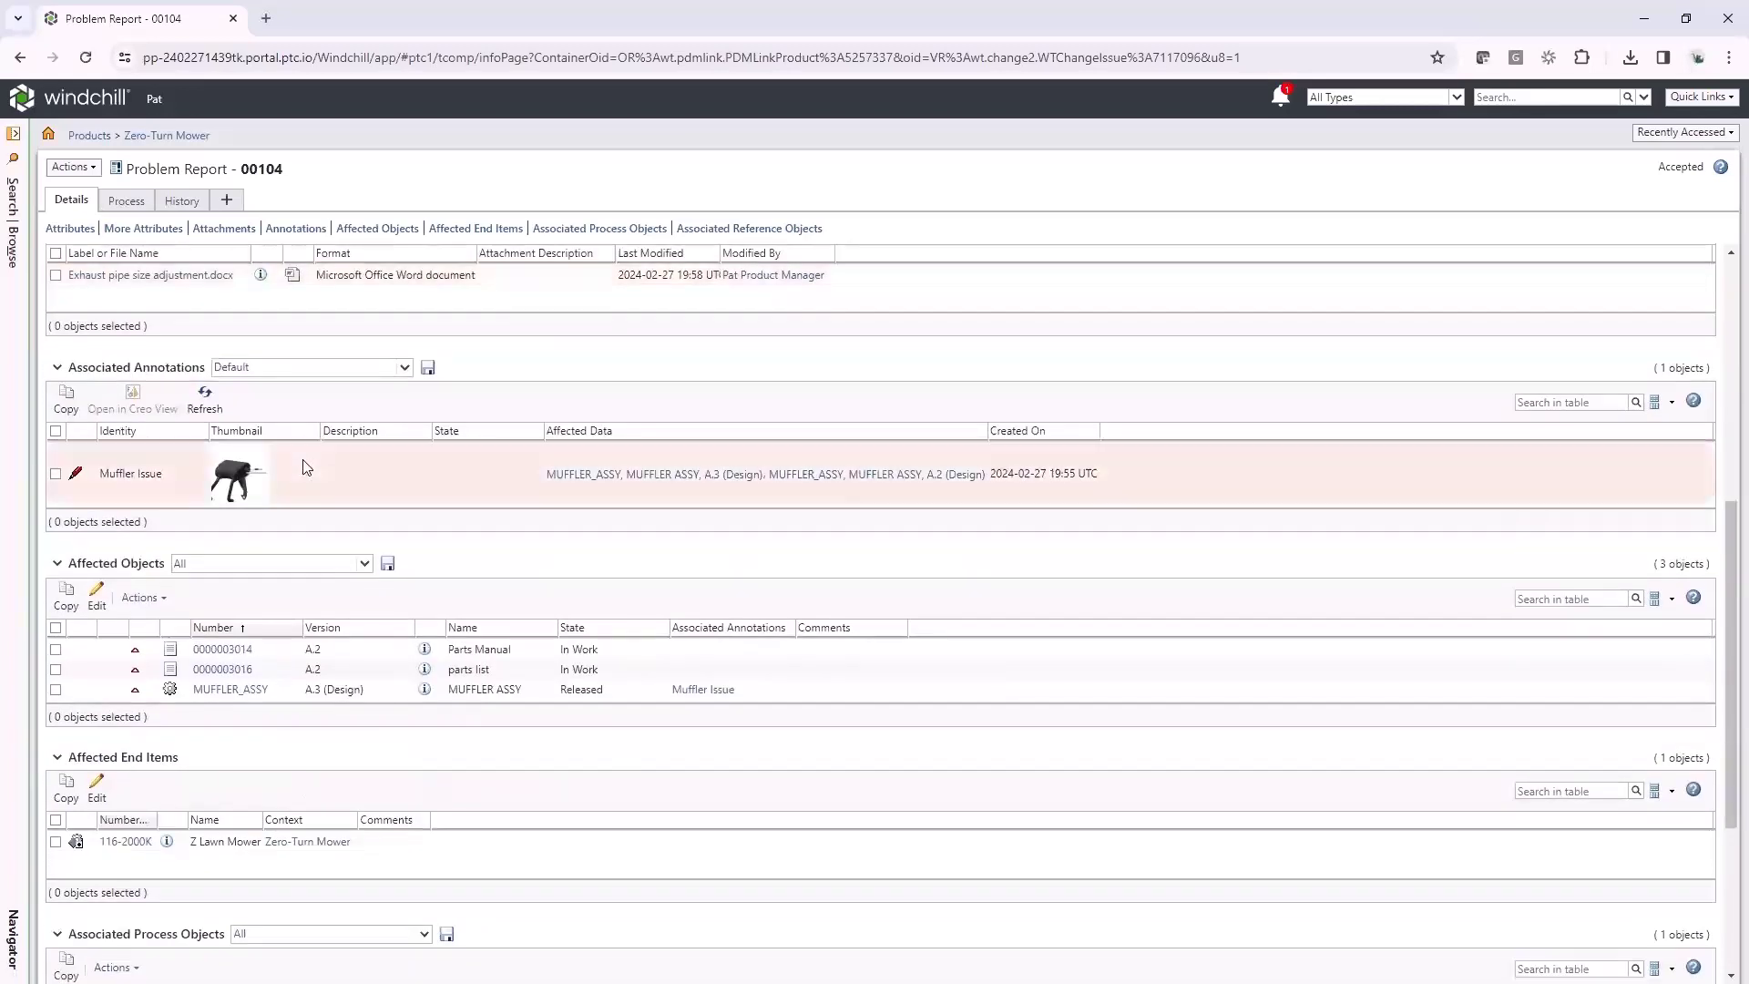
click(248, 476)
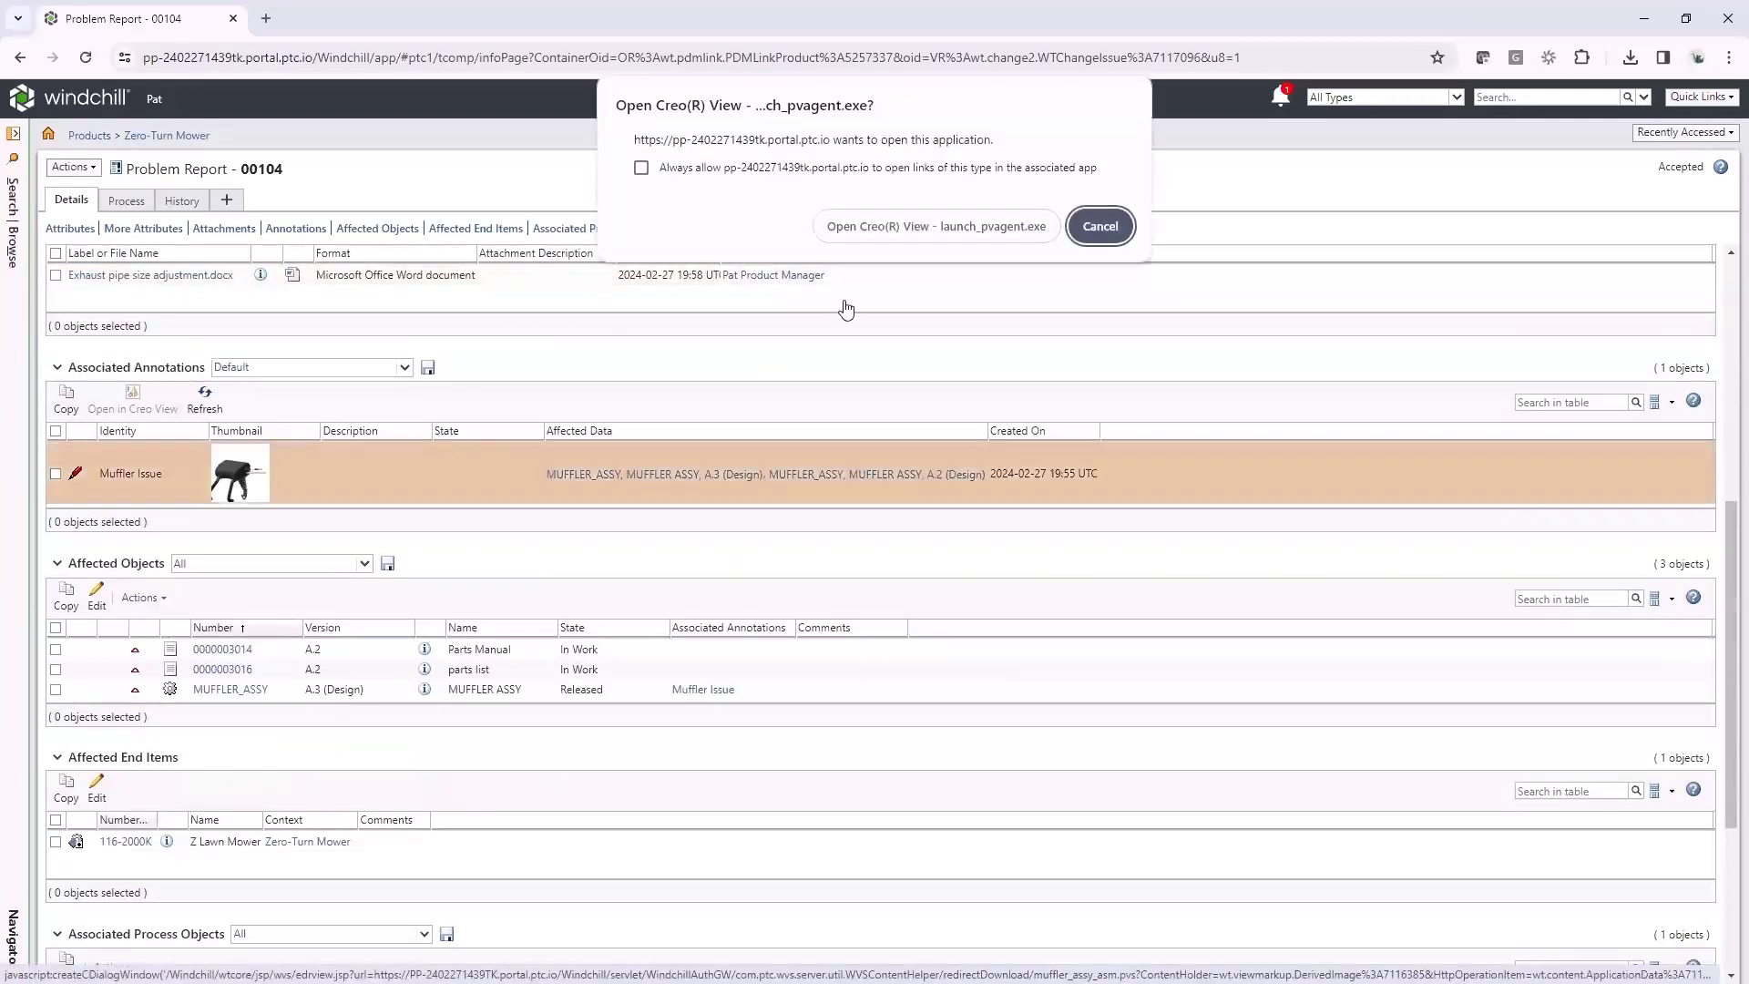
click(896, 235)
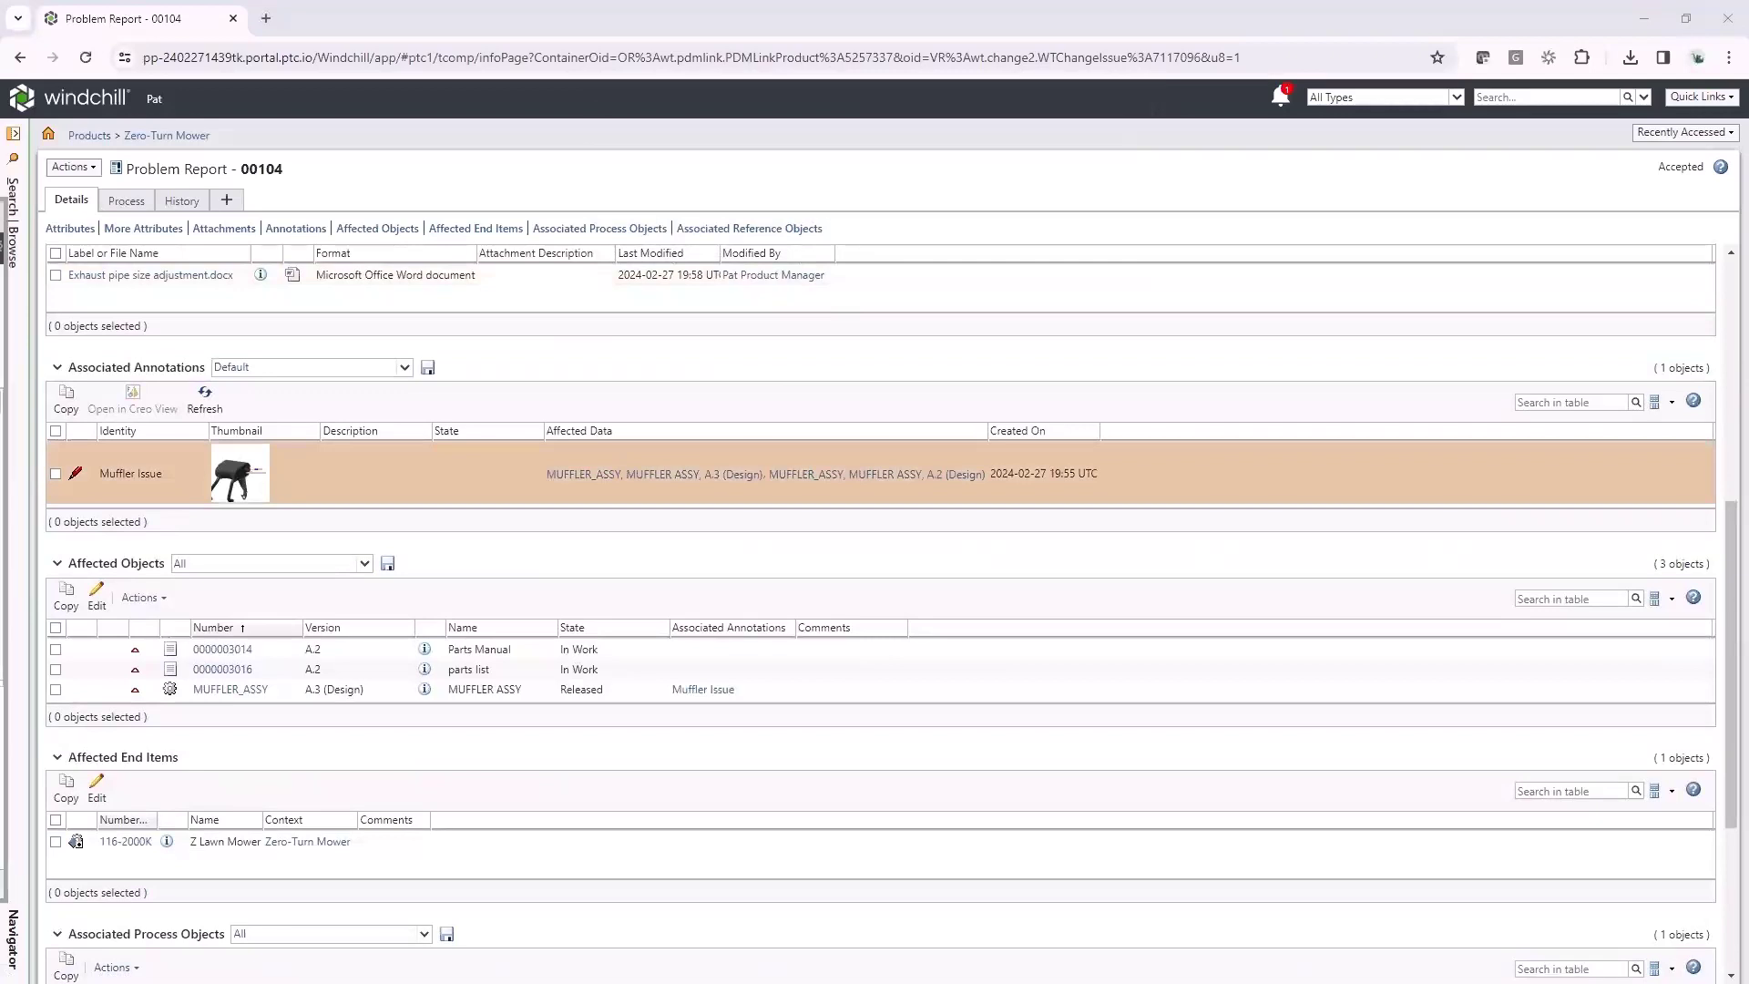
drag(36, 270, 825, 222)
click(1107, 217)
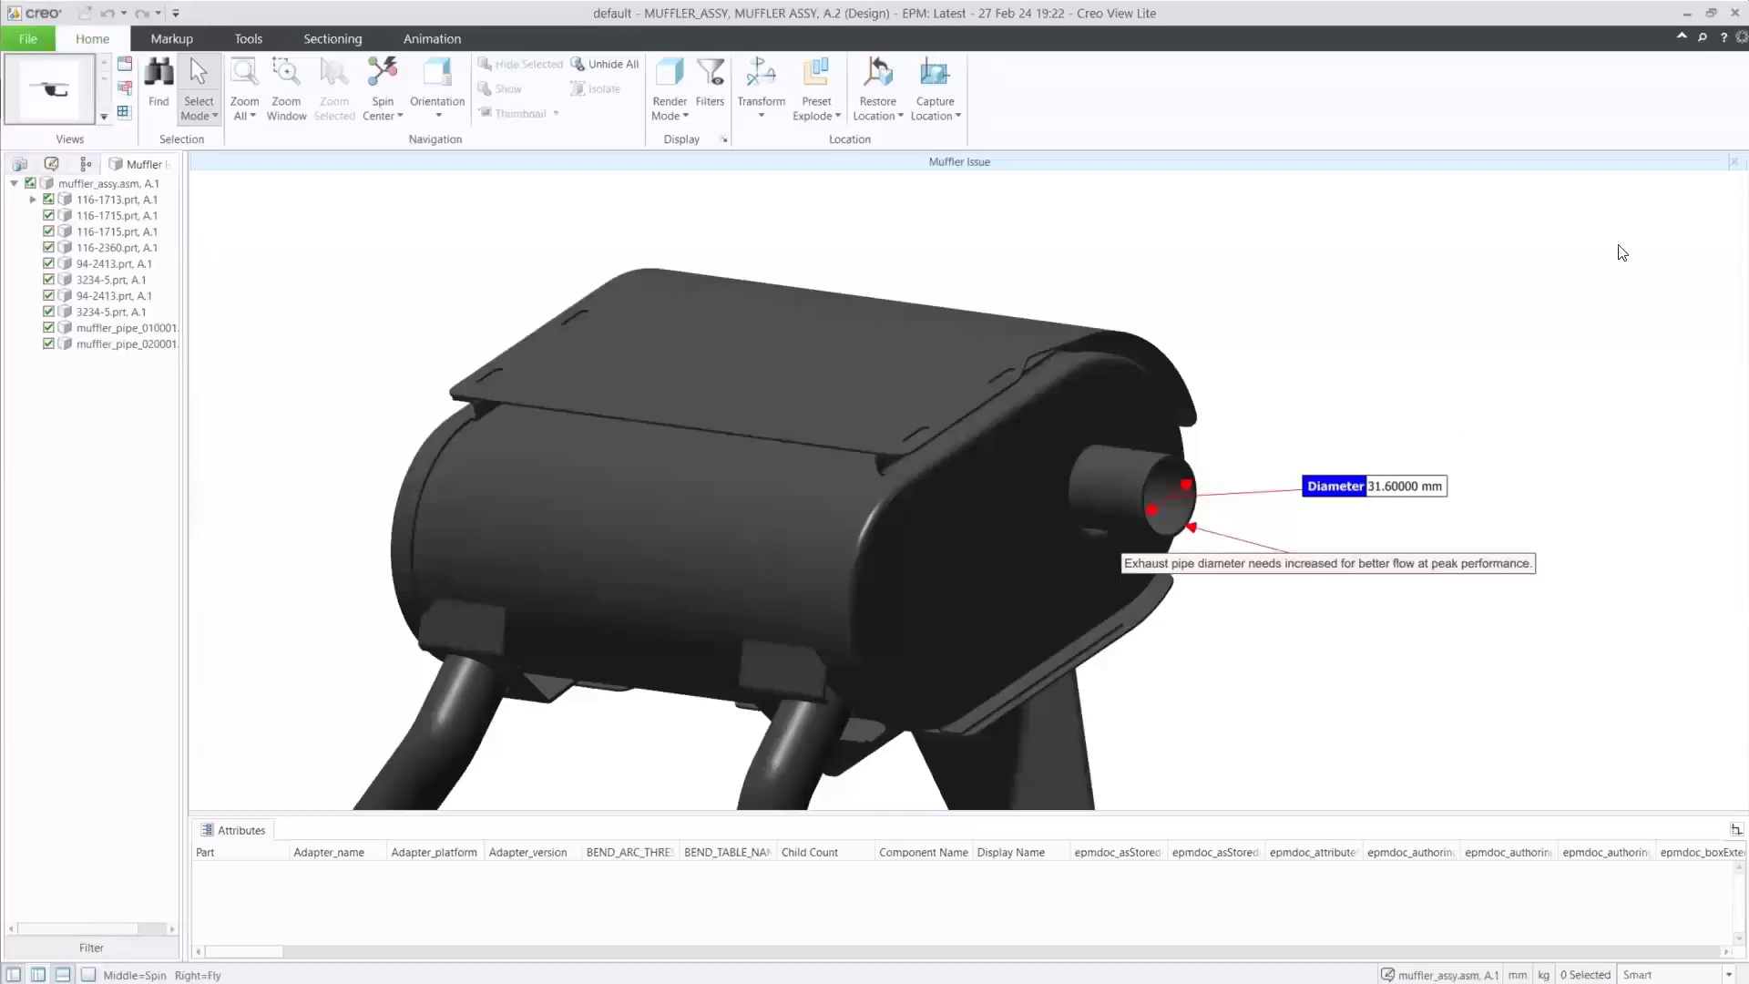
click(1726, 13)
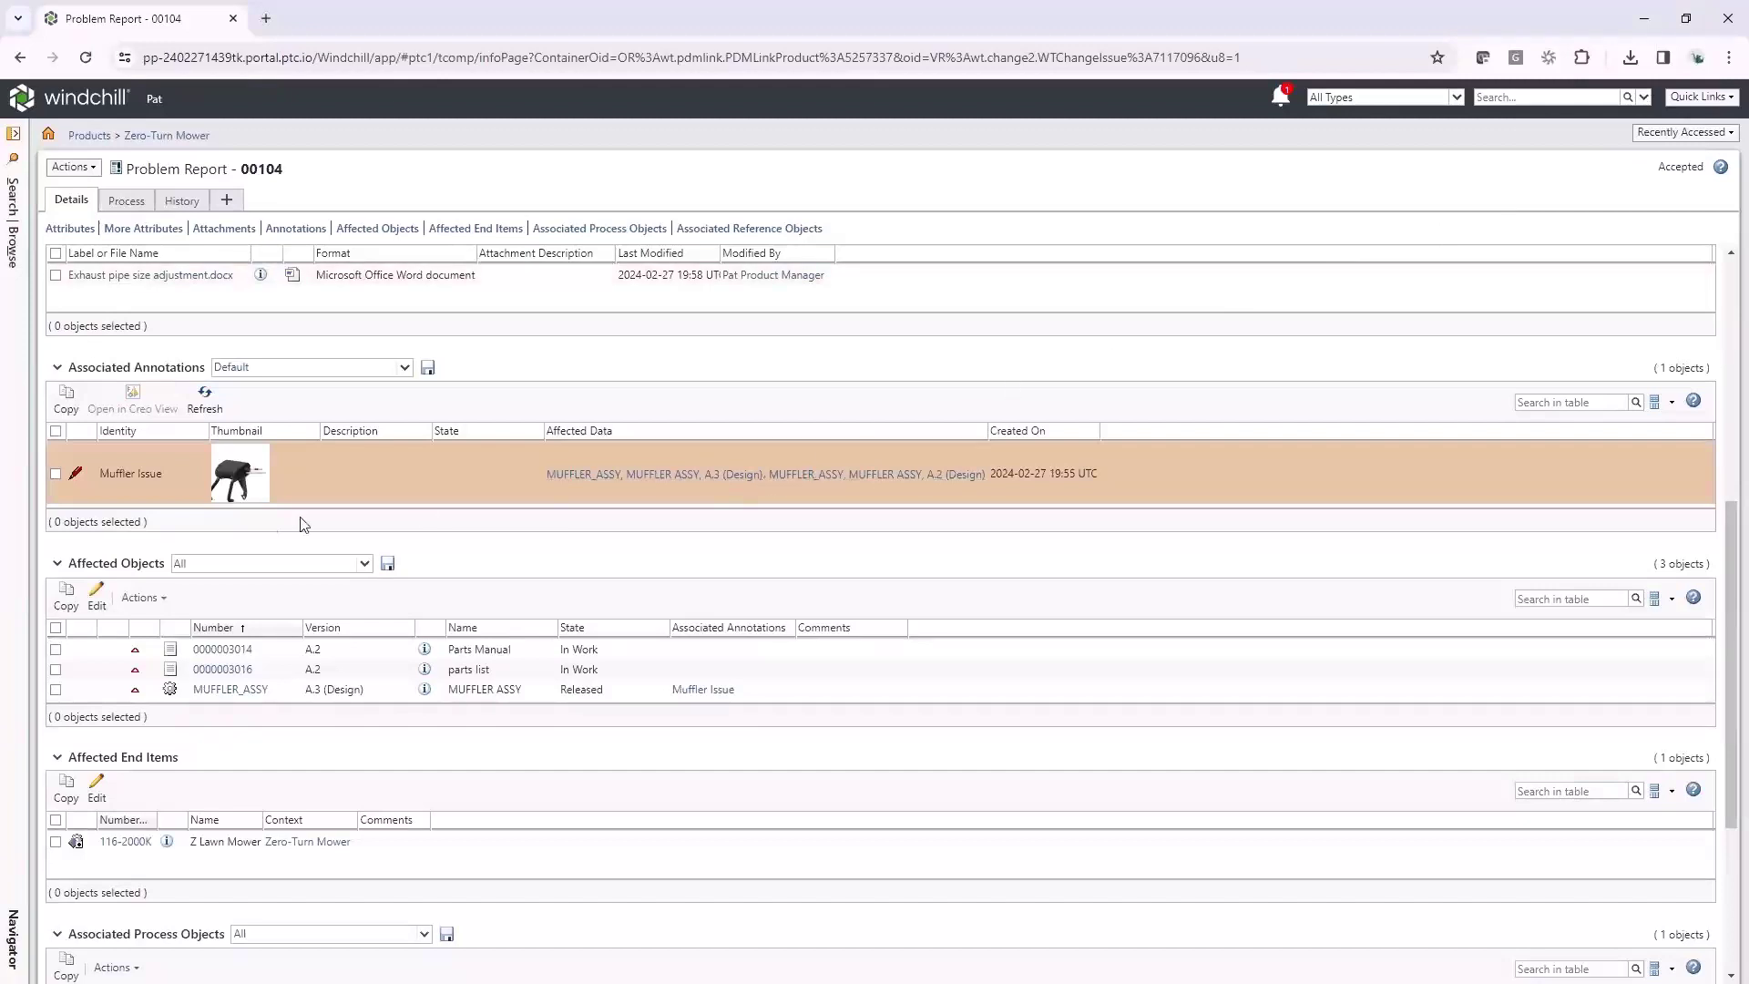
scroll(358, 652, down, 1)
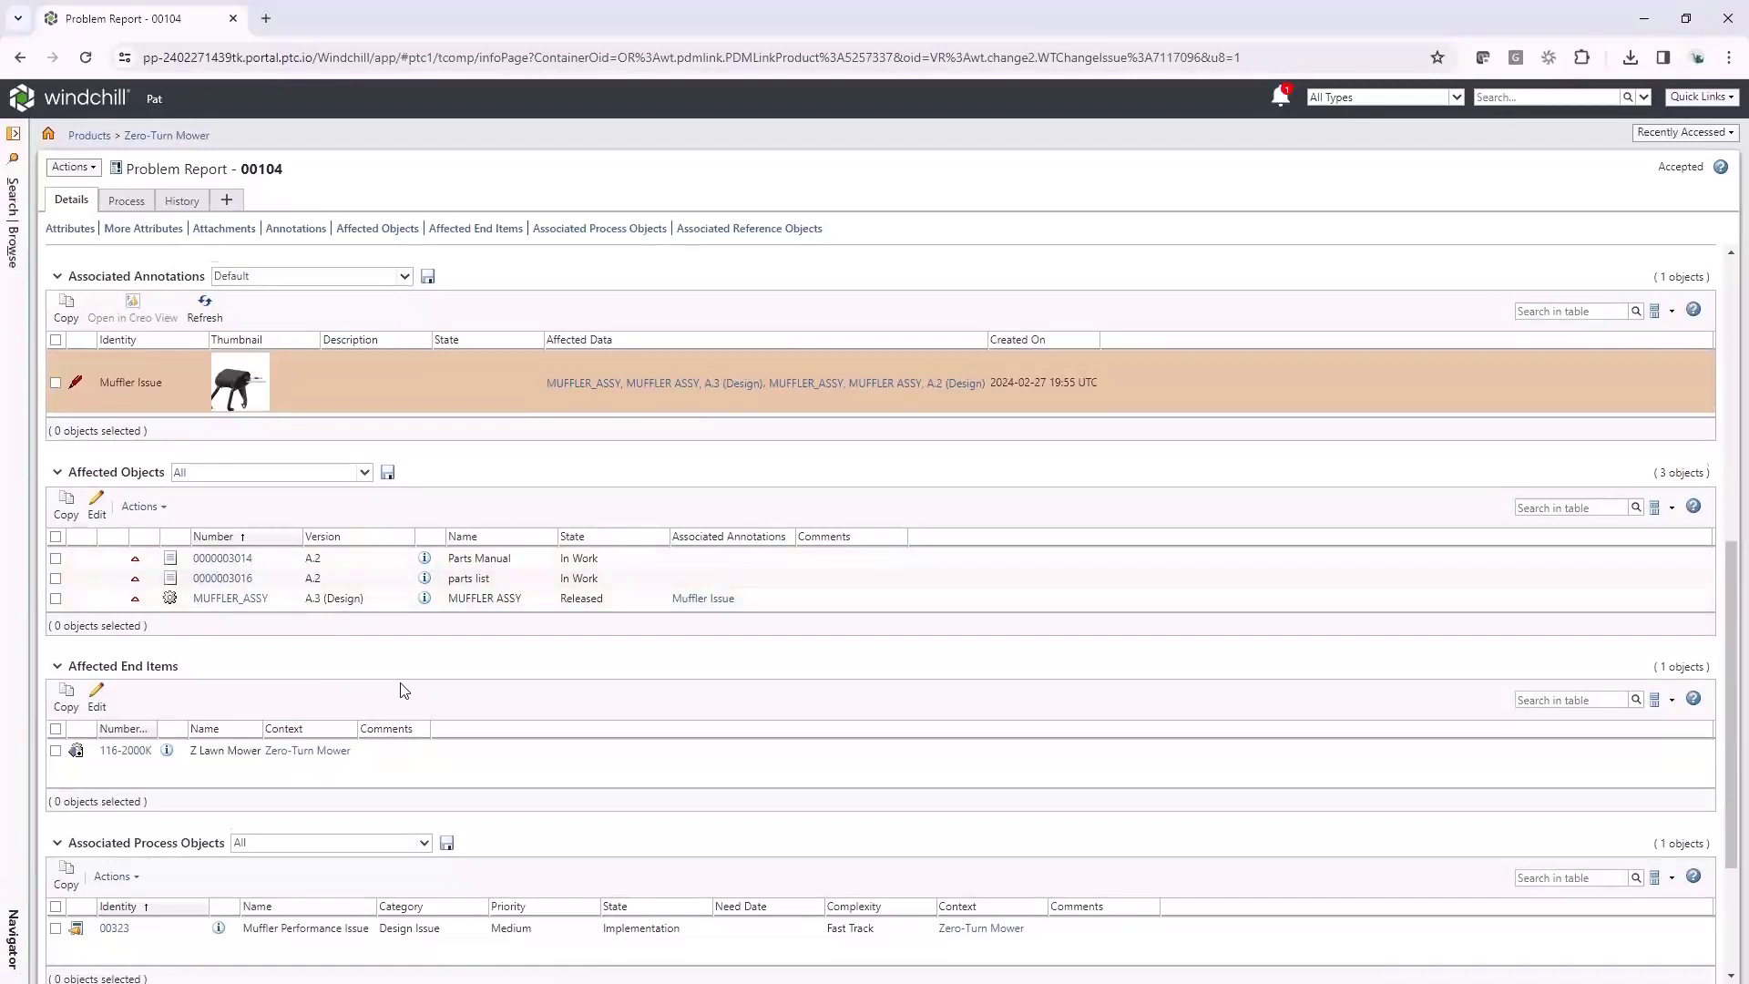
scroll(405, 690, down, 1)
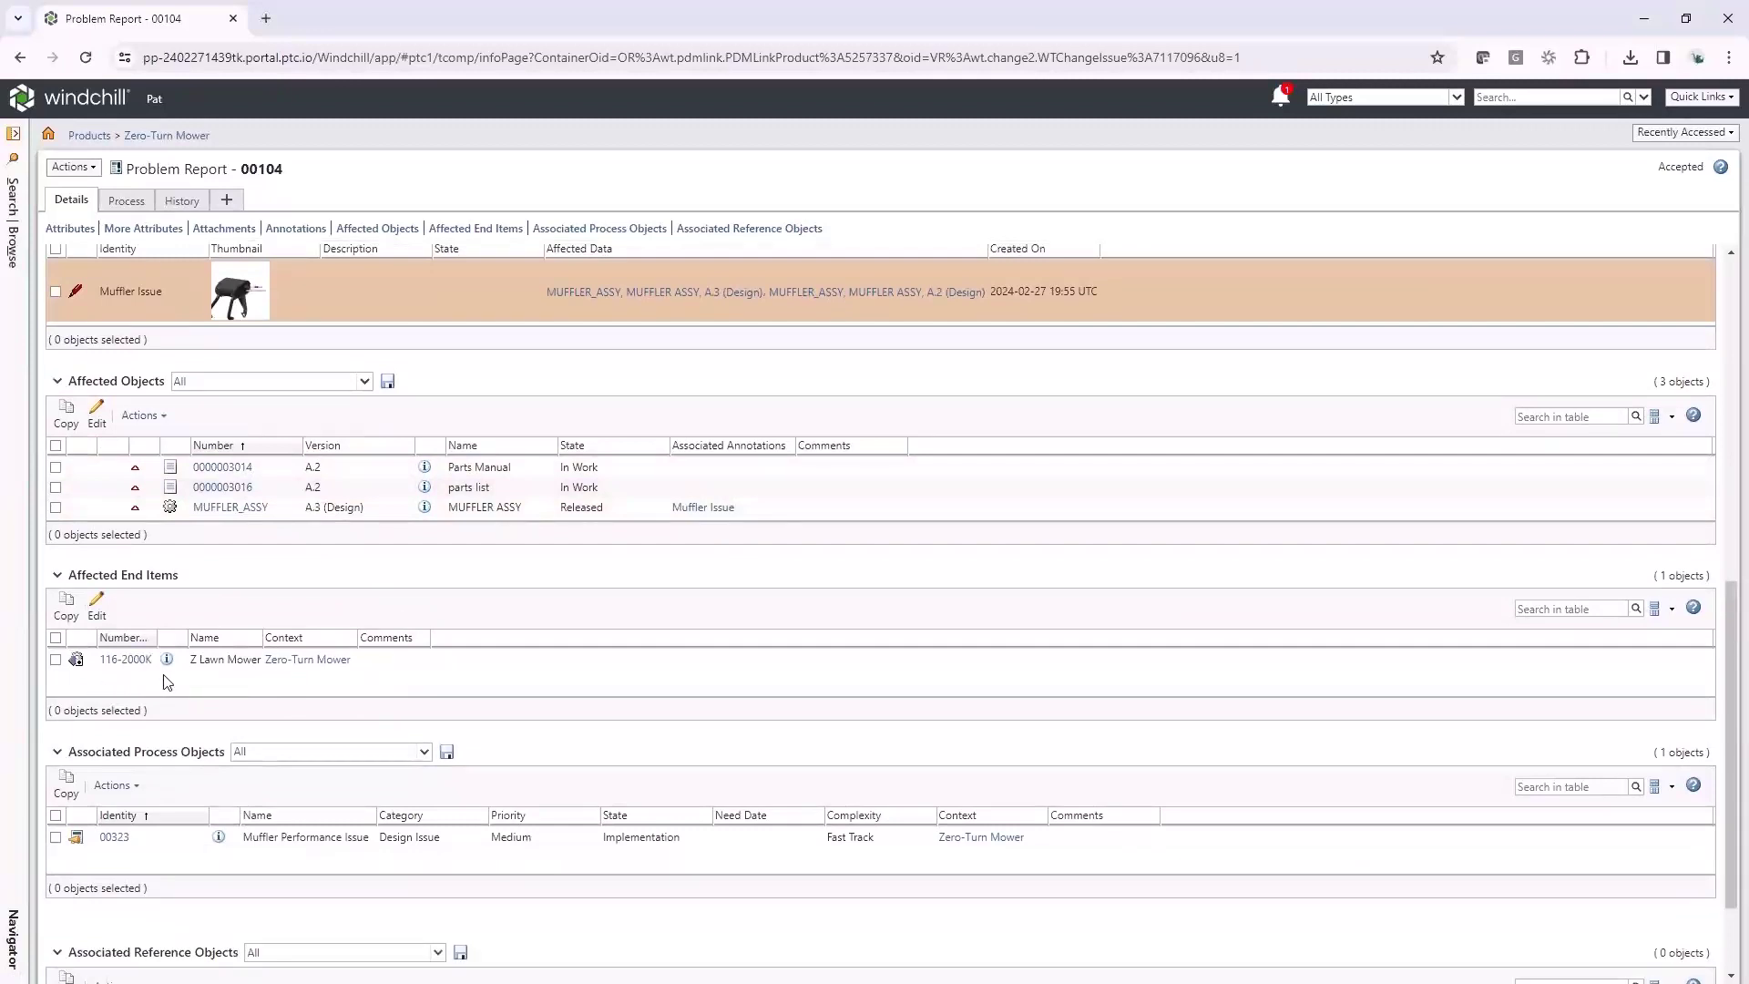
scroll(239, 675, down, 2)
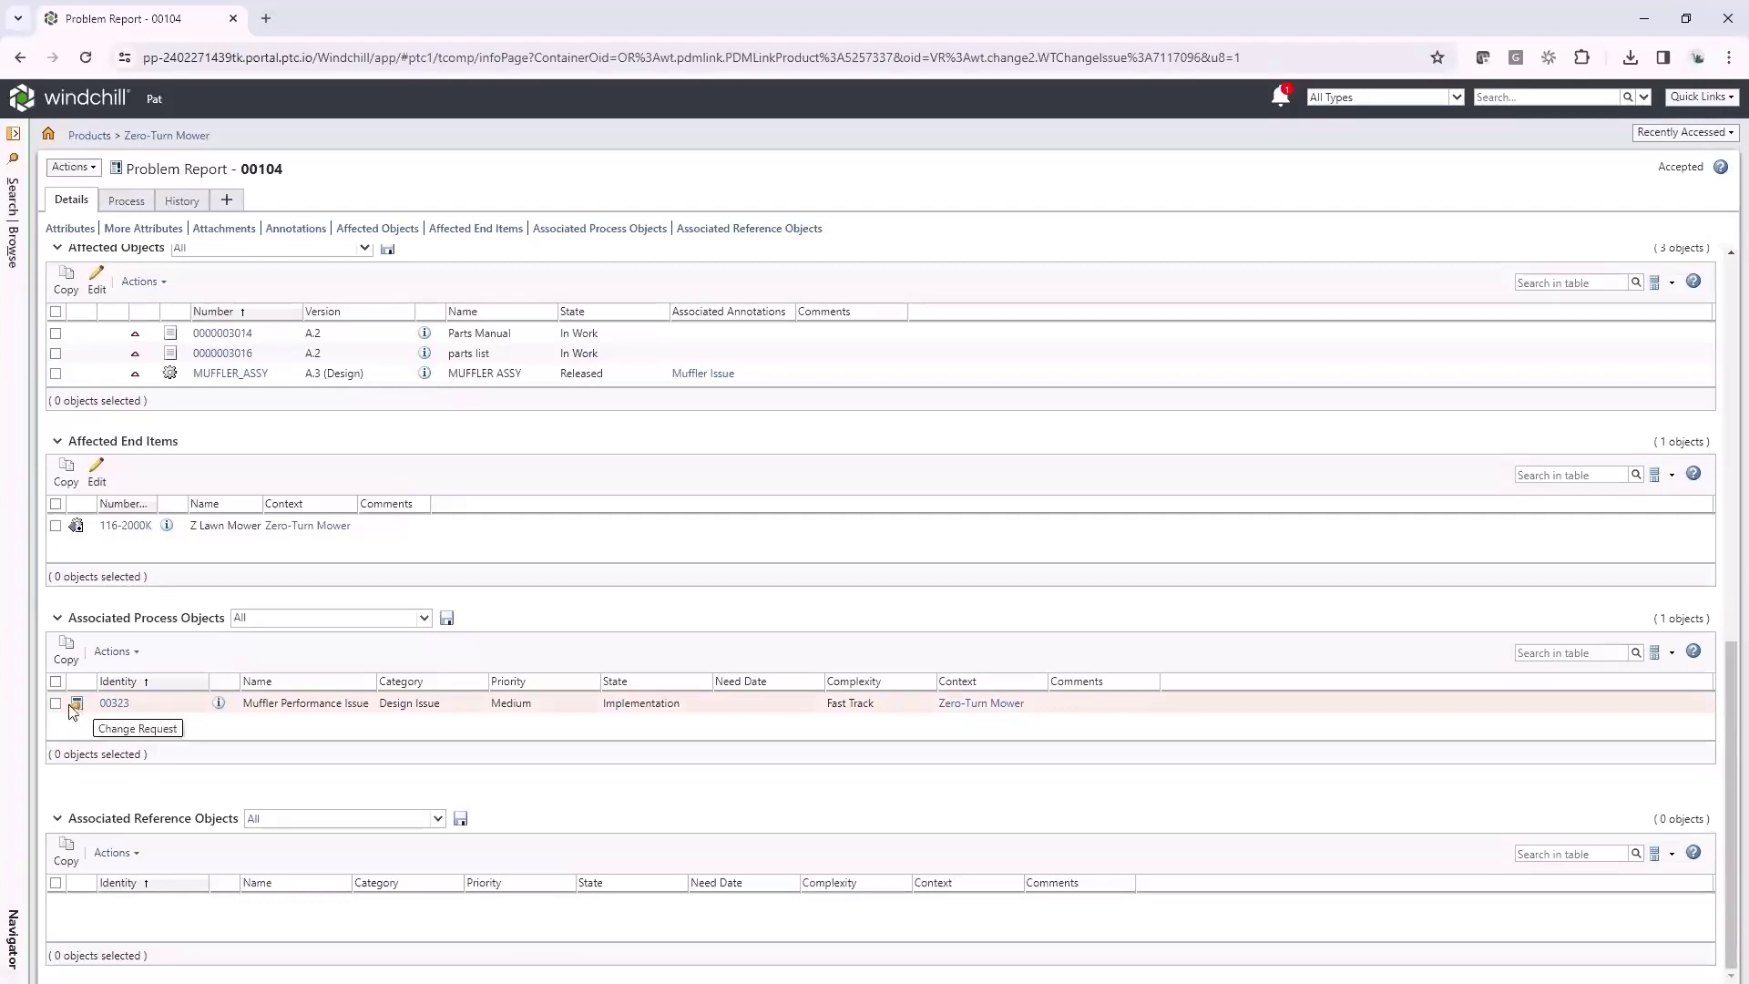
Open Change Request 00323 and review its exhaust update annotation, affected objects and process objects
click(219, 704)
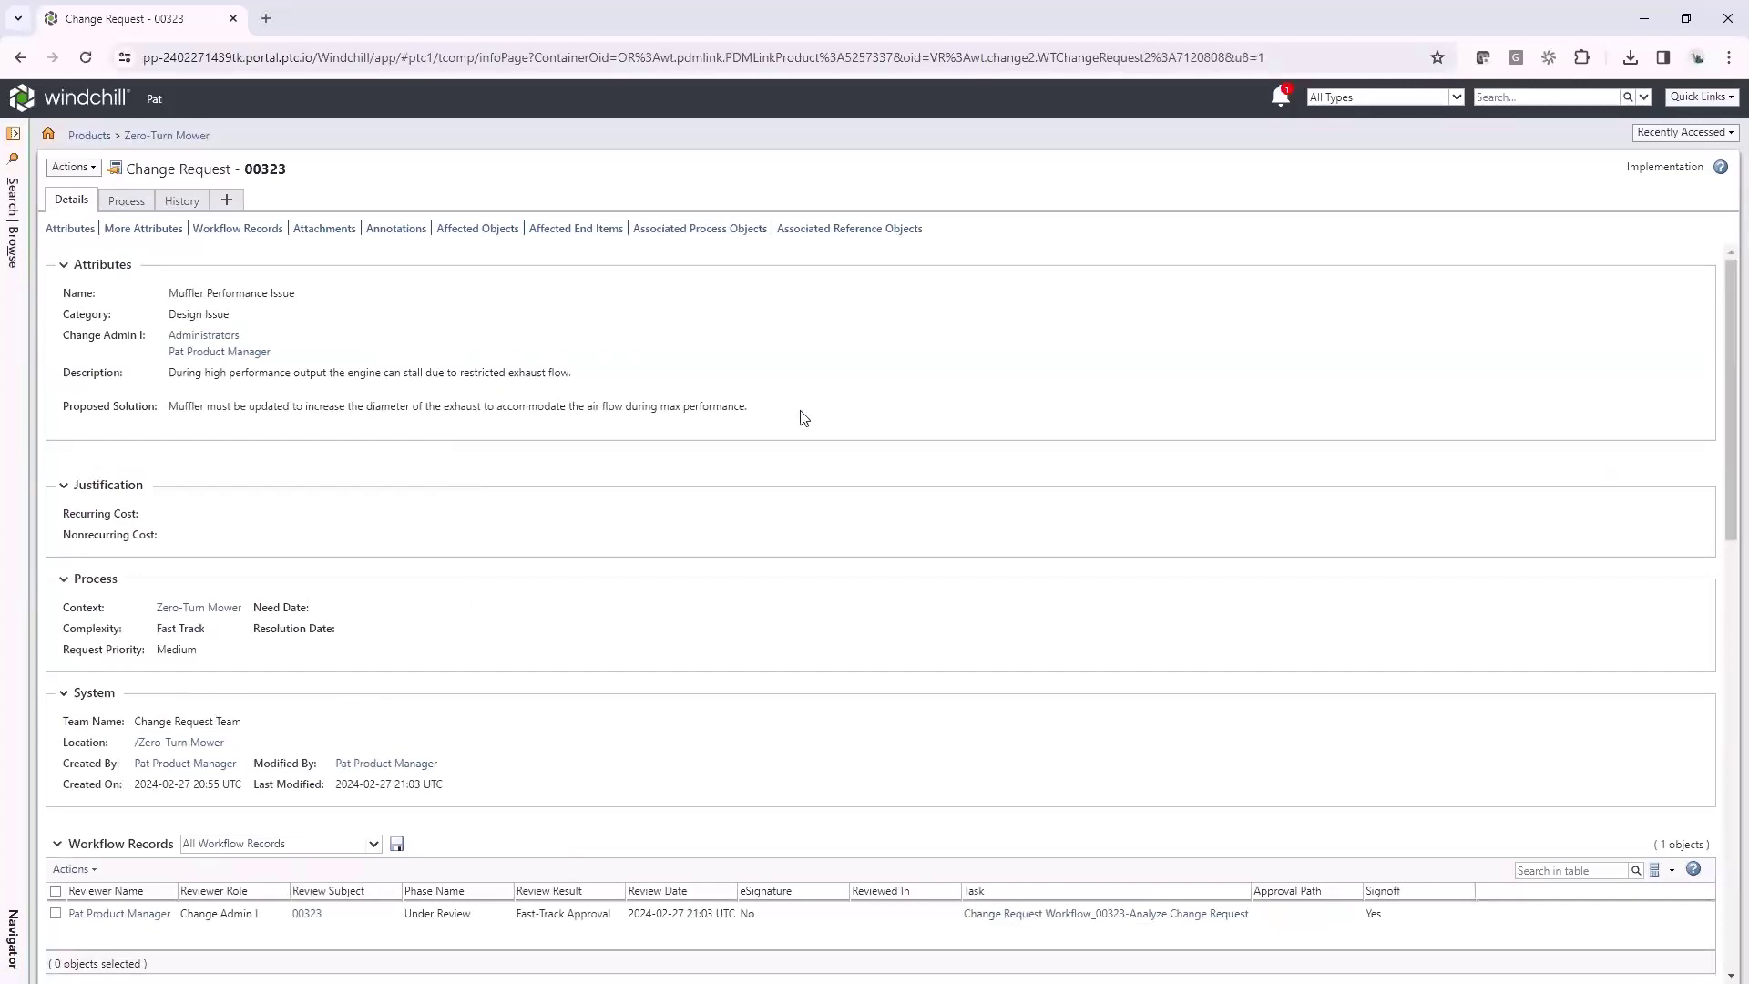
scroll(802, 416, down, 2)
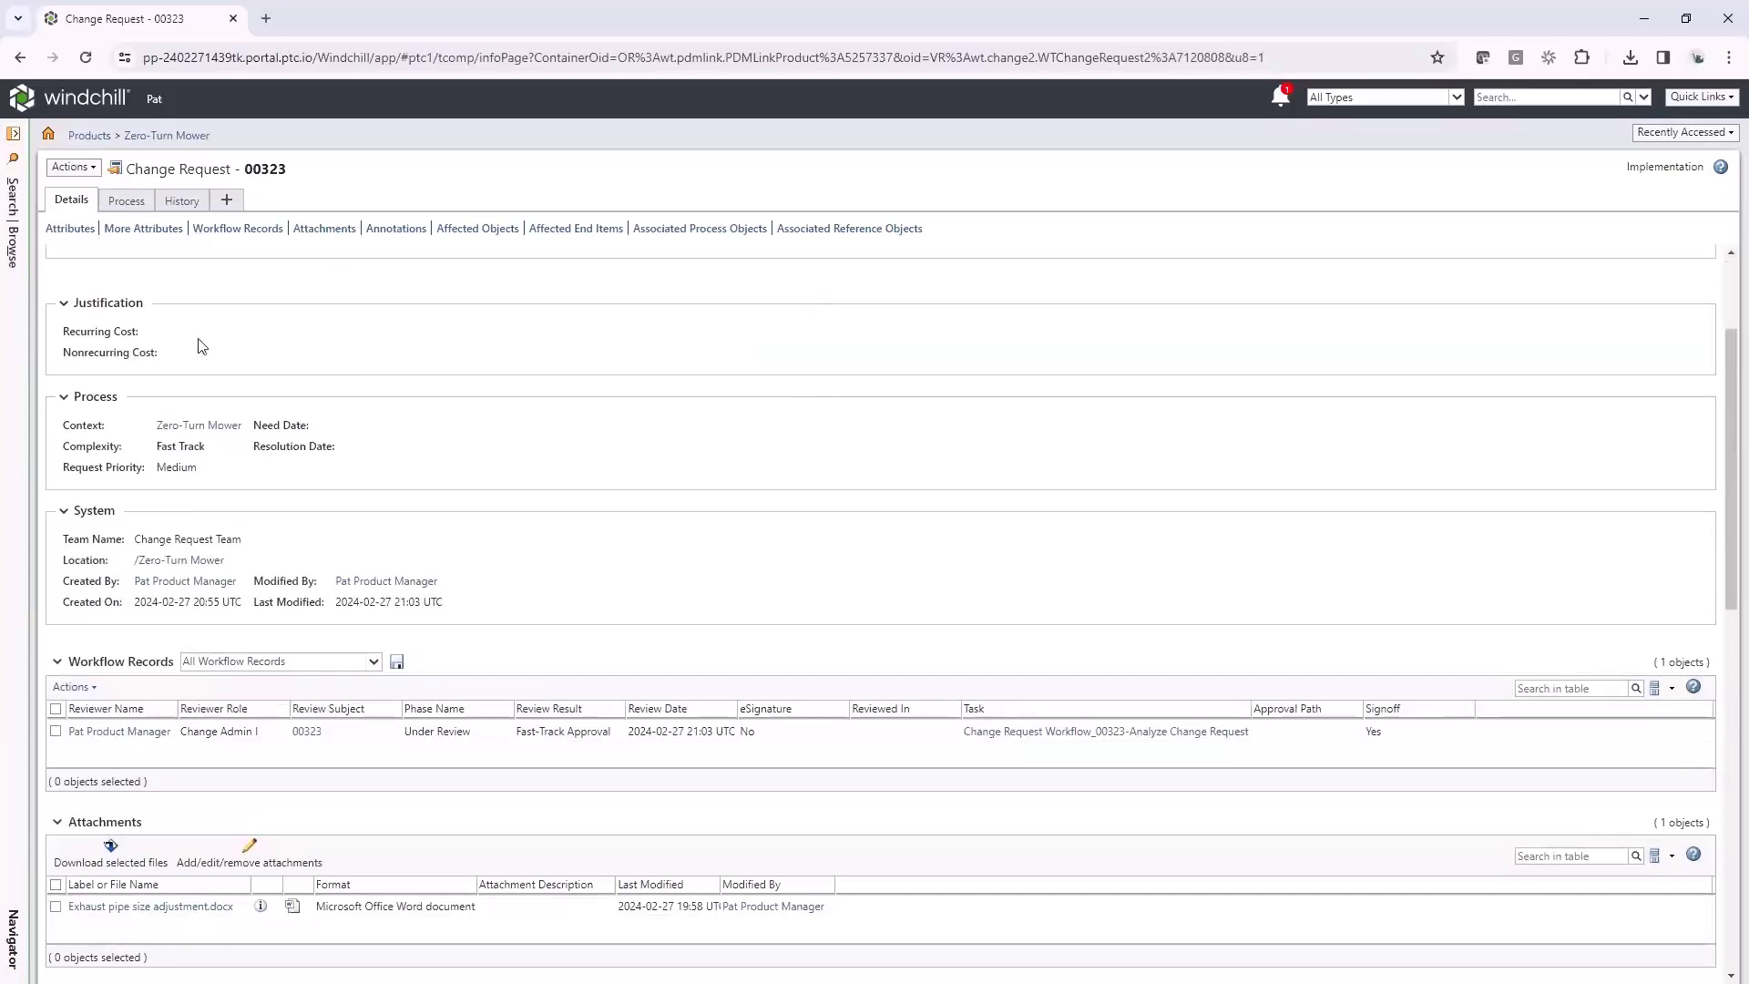
scroll(414, 442, down, 1)
scroll(415, 442, down, 2)
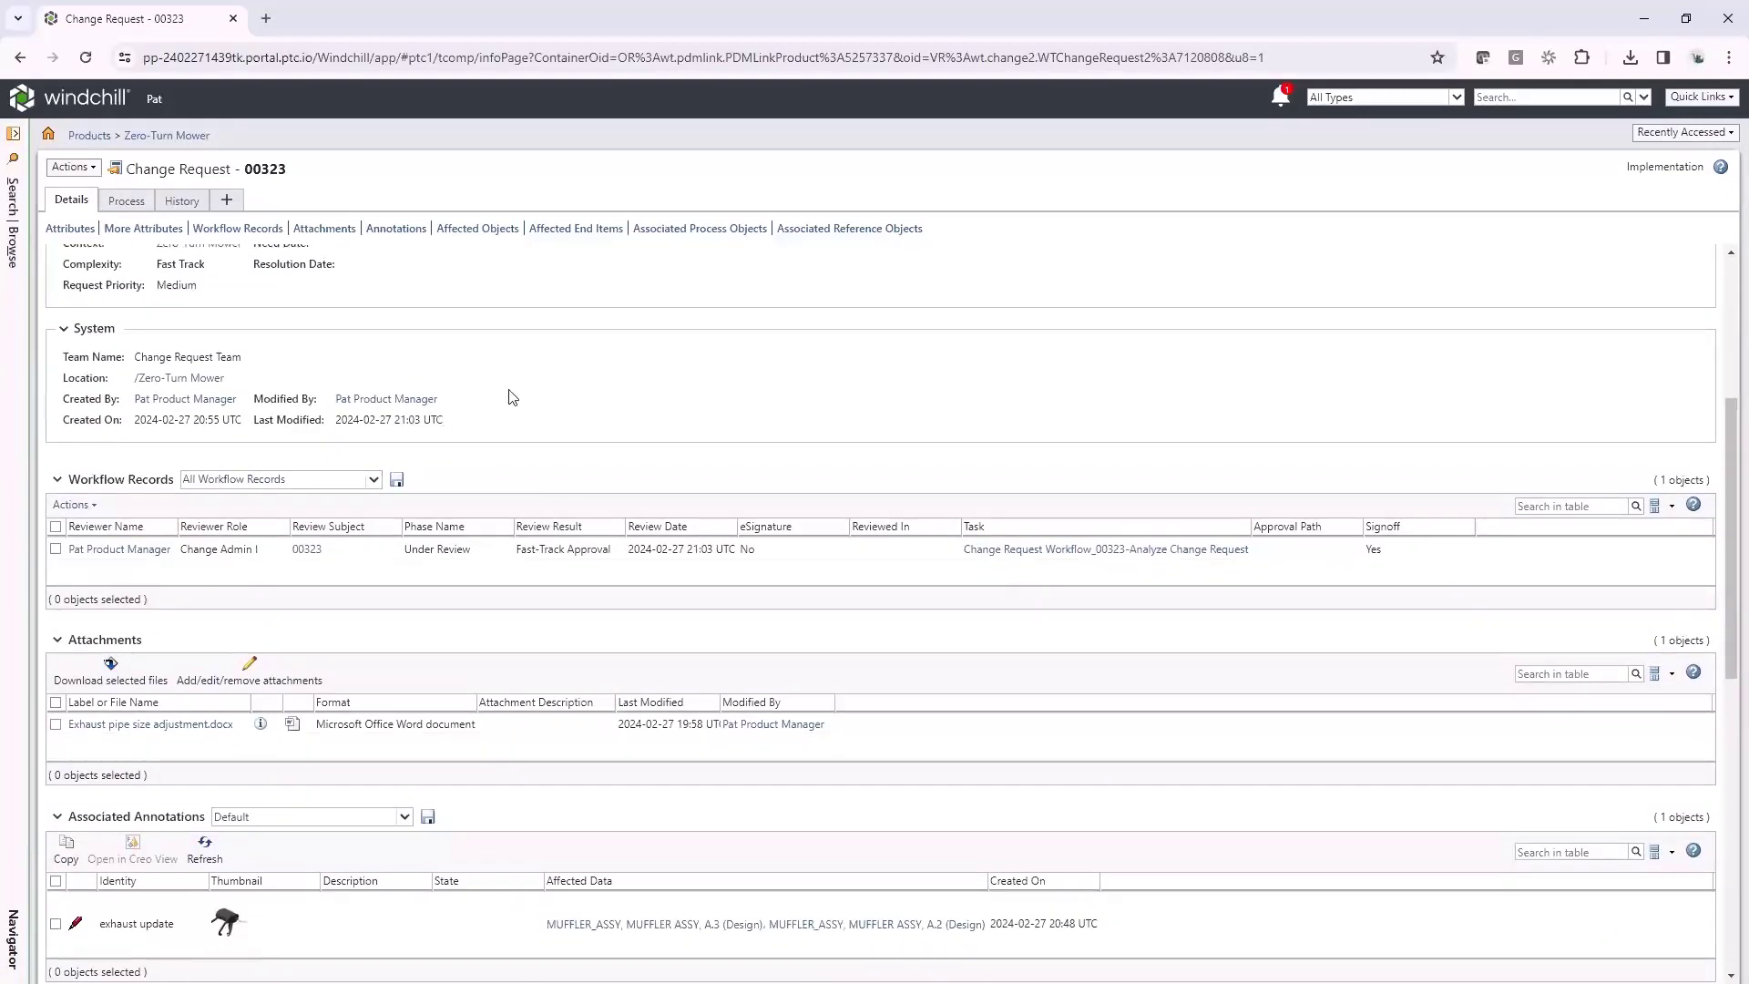
scroll(512, 397, down, 3)
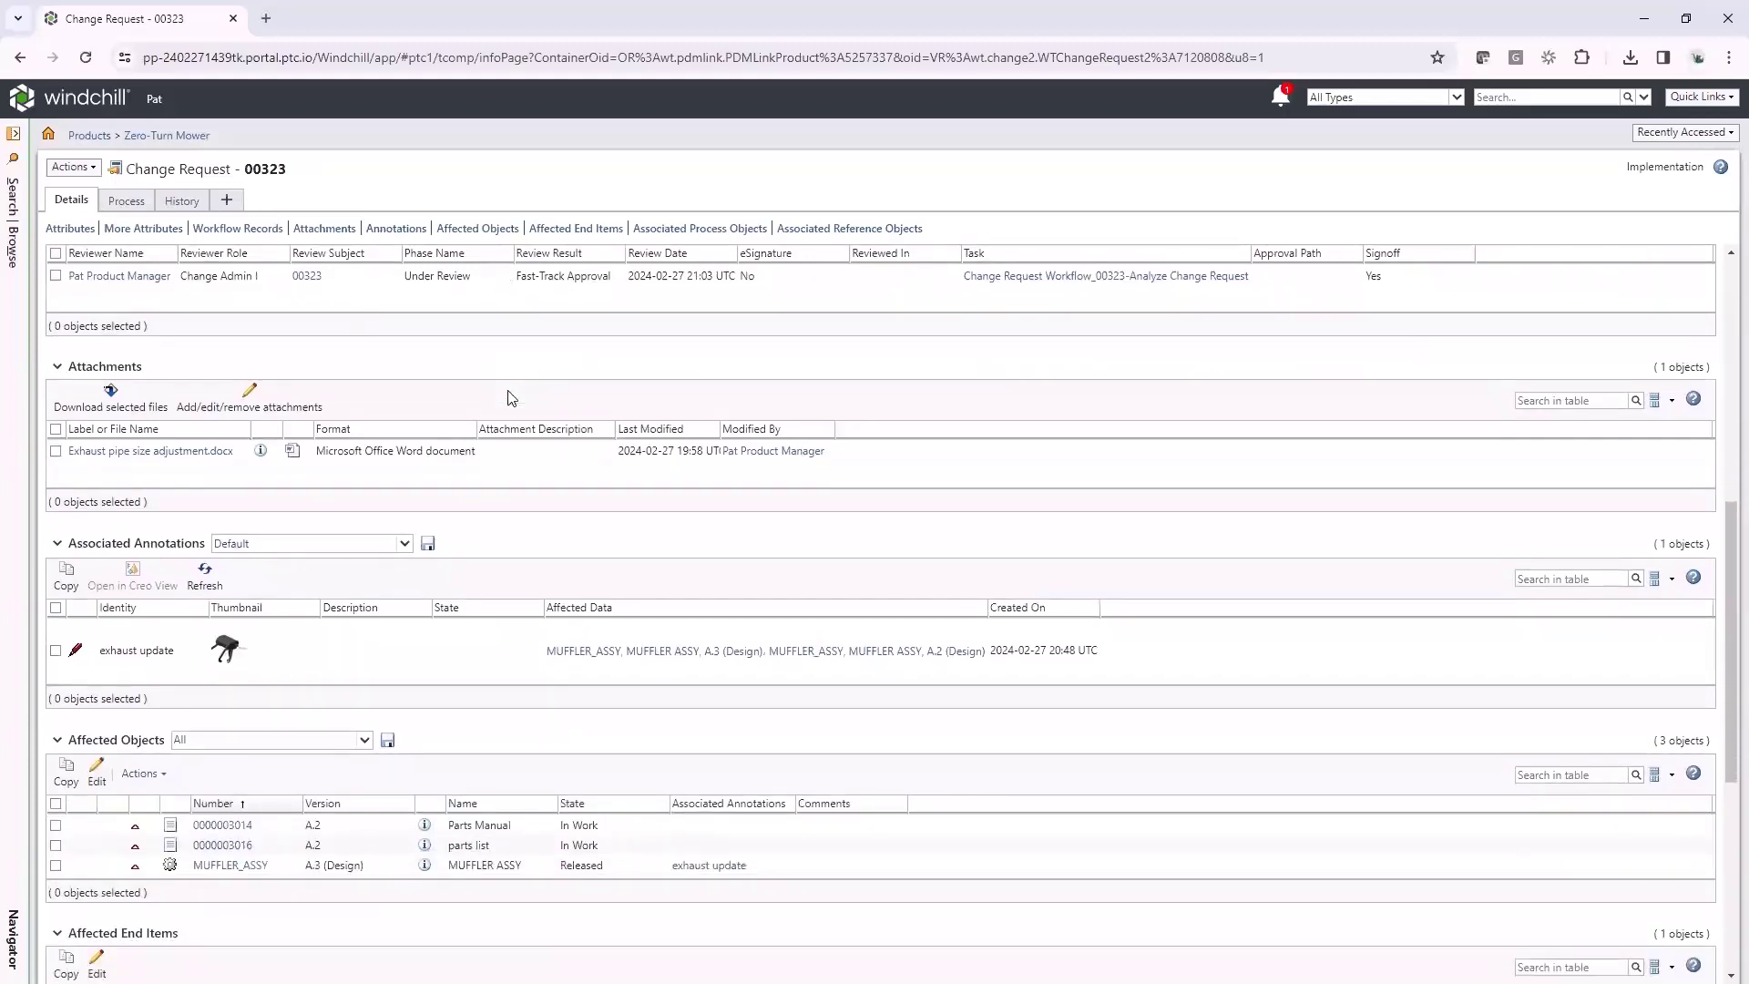
scroll(467, 463, down, 1)
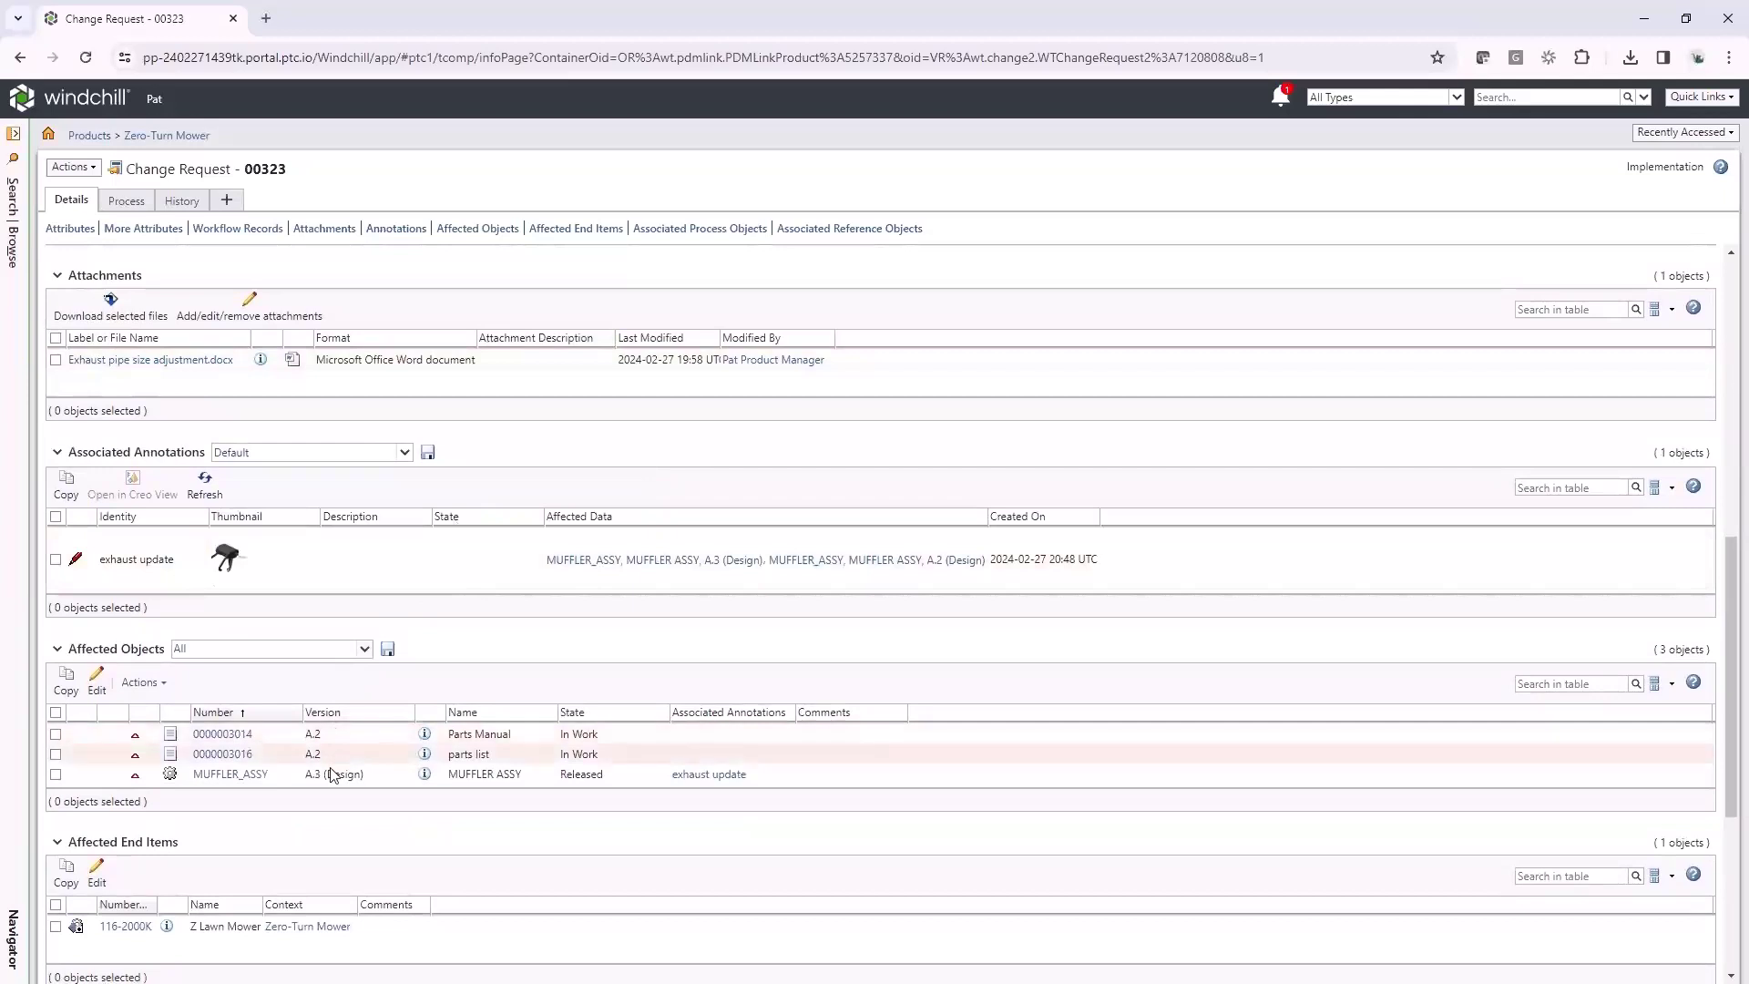
scroll(332, 781, down, 2)
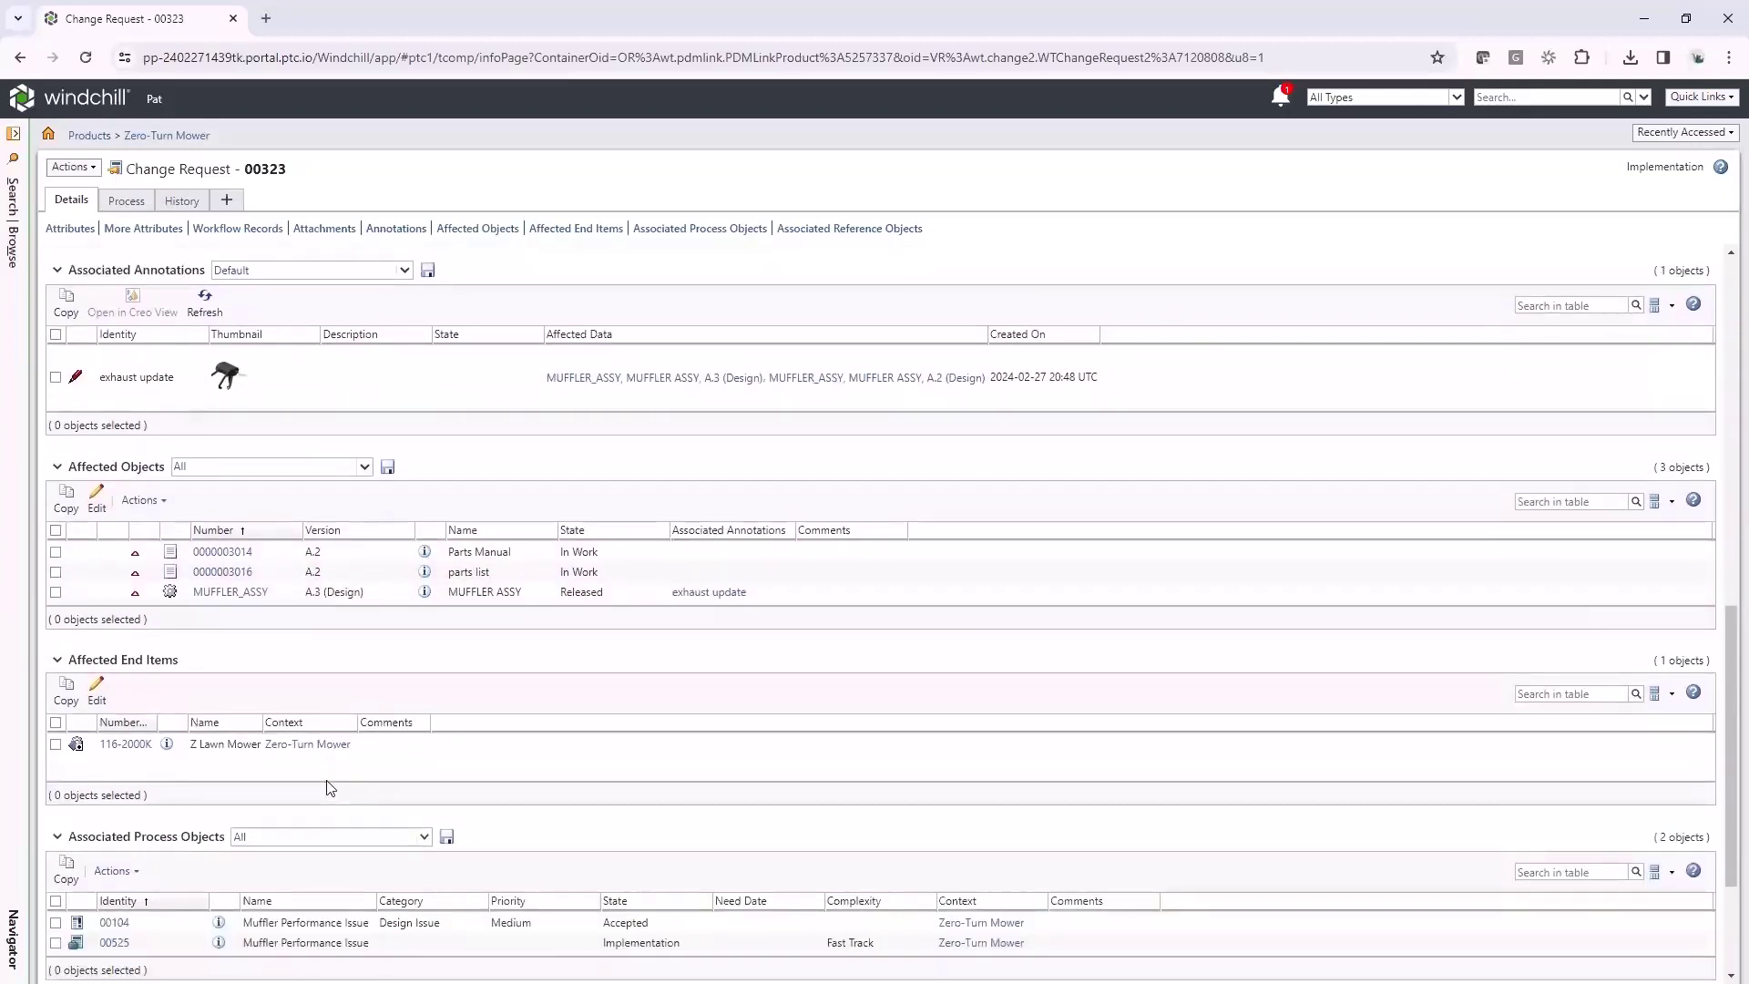
click(222, 390)
click(929, 223)
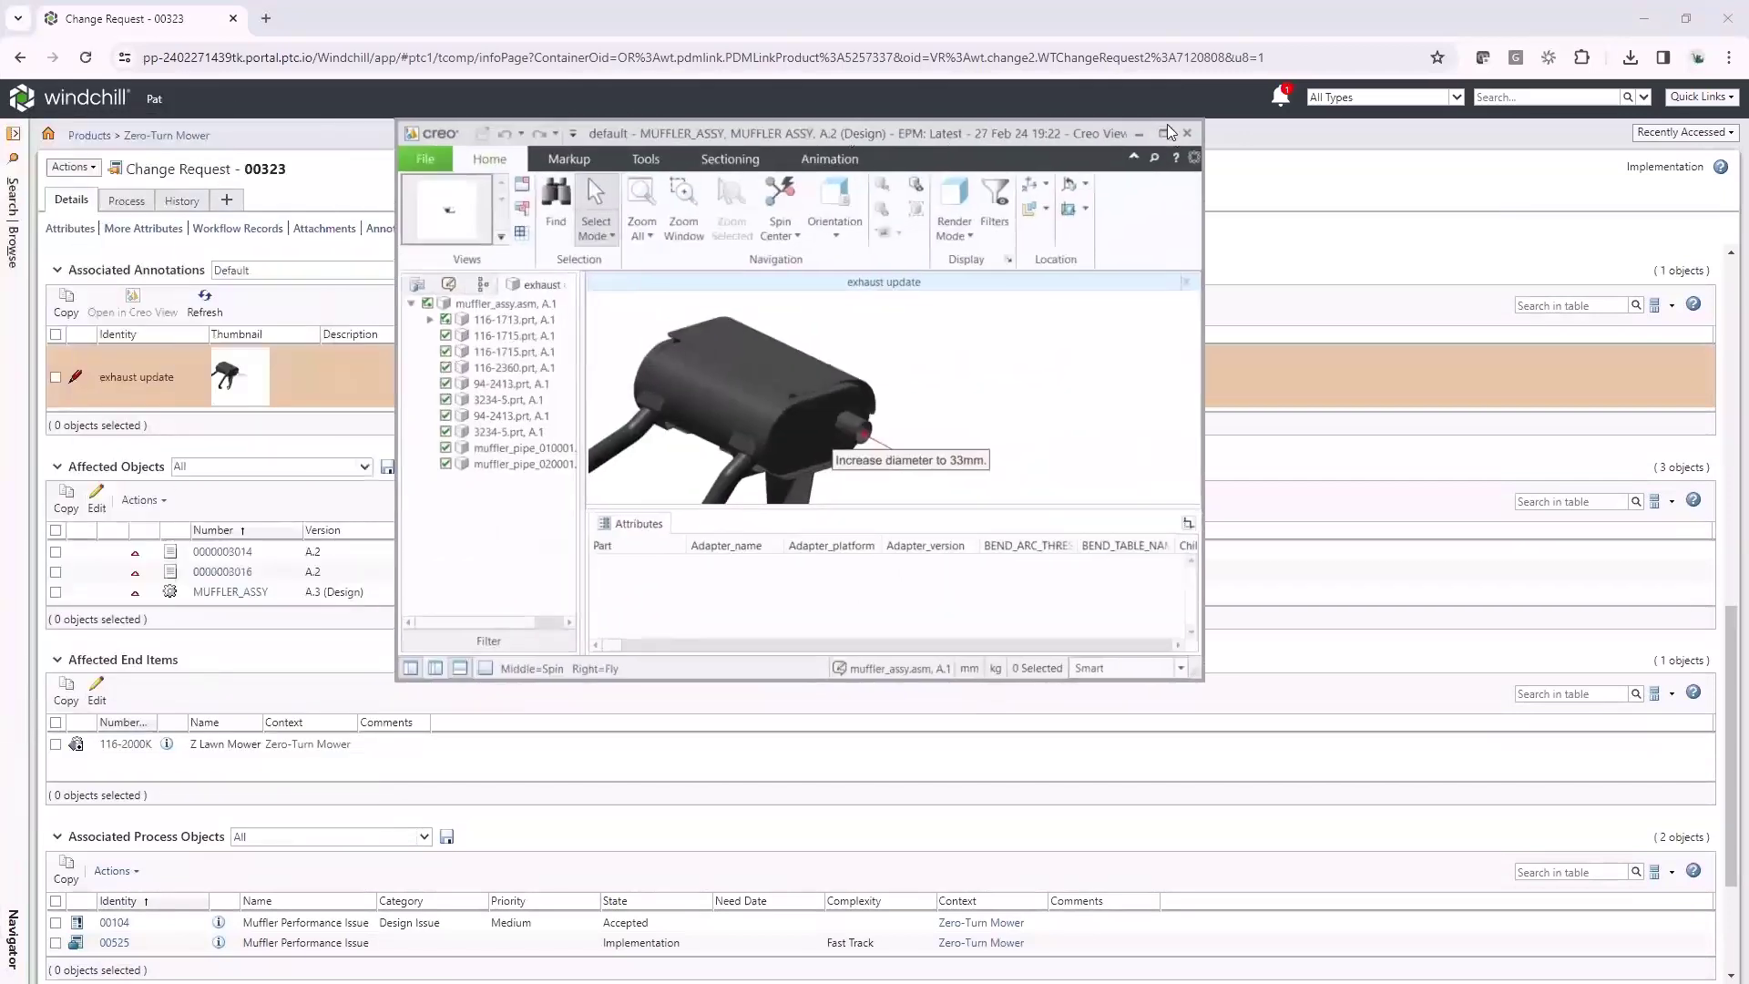
click(1172, 133)
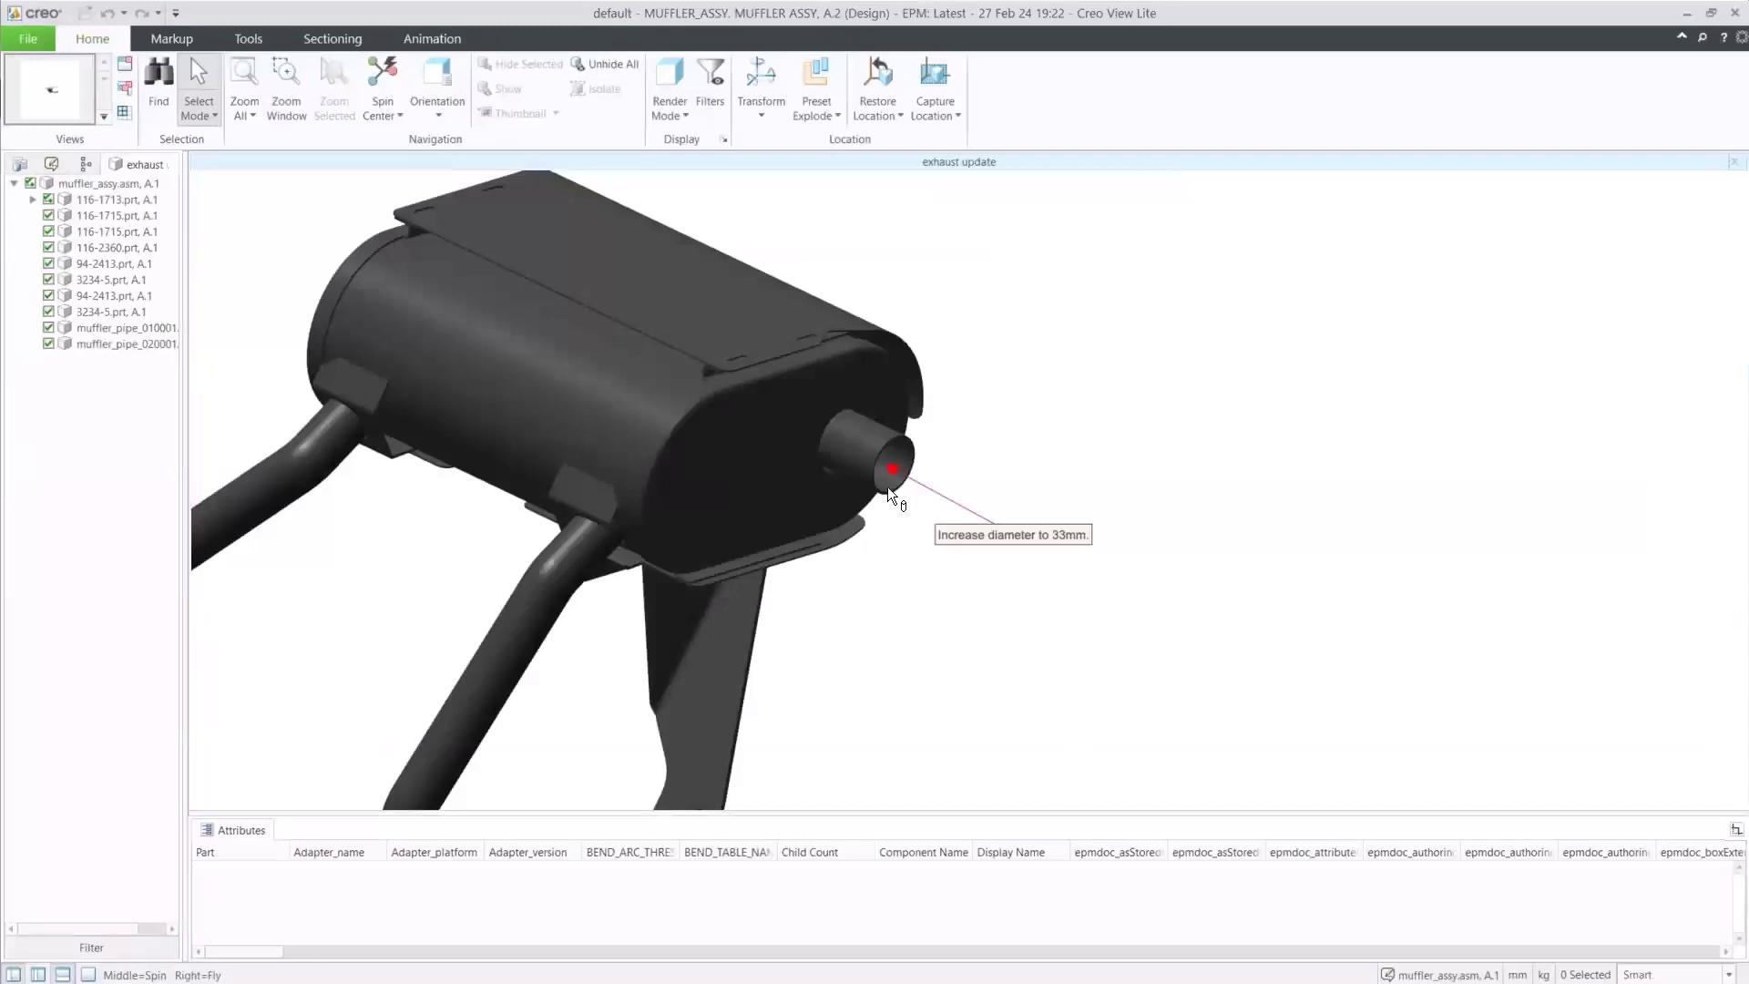
scroll(891, 473, up, 2)
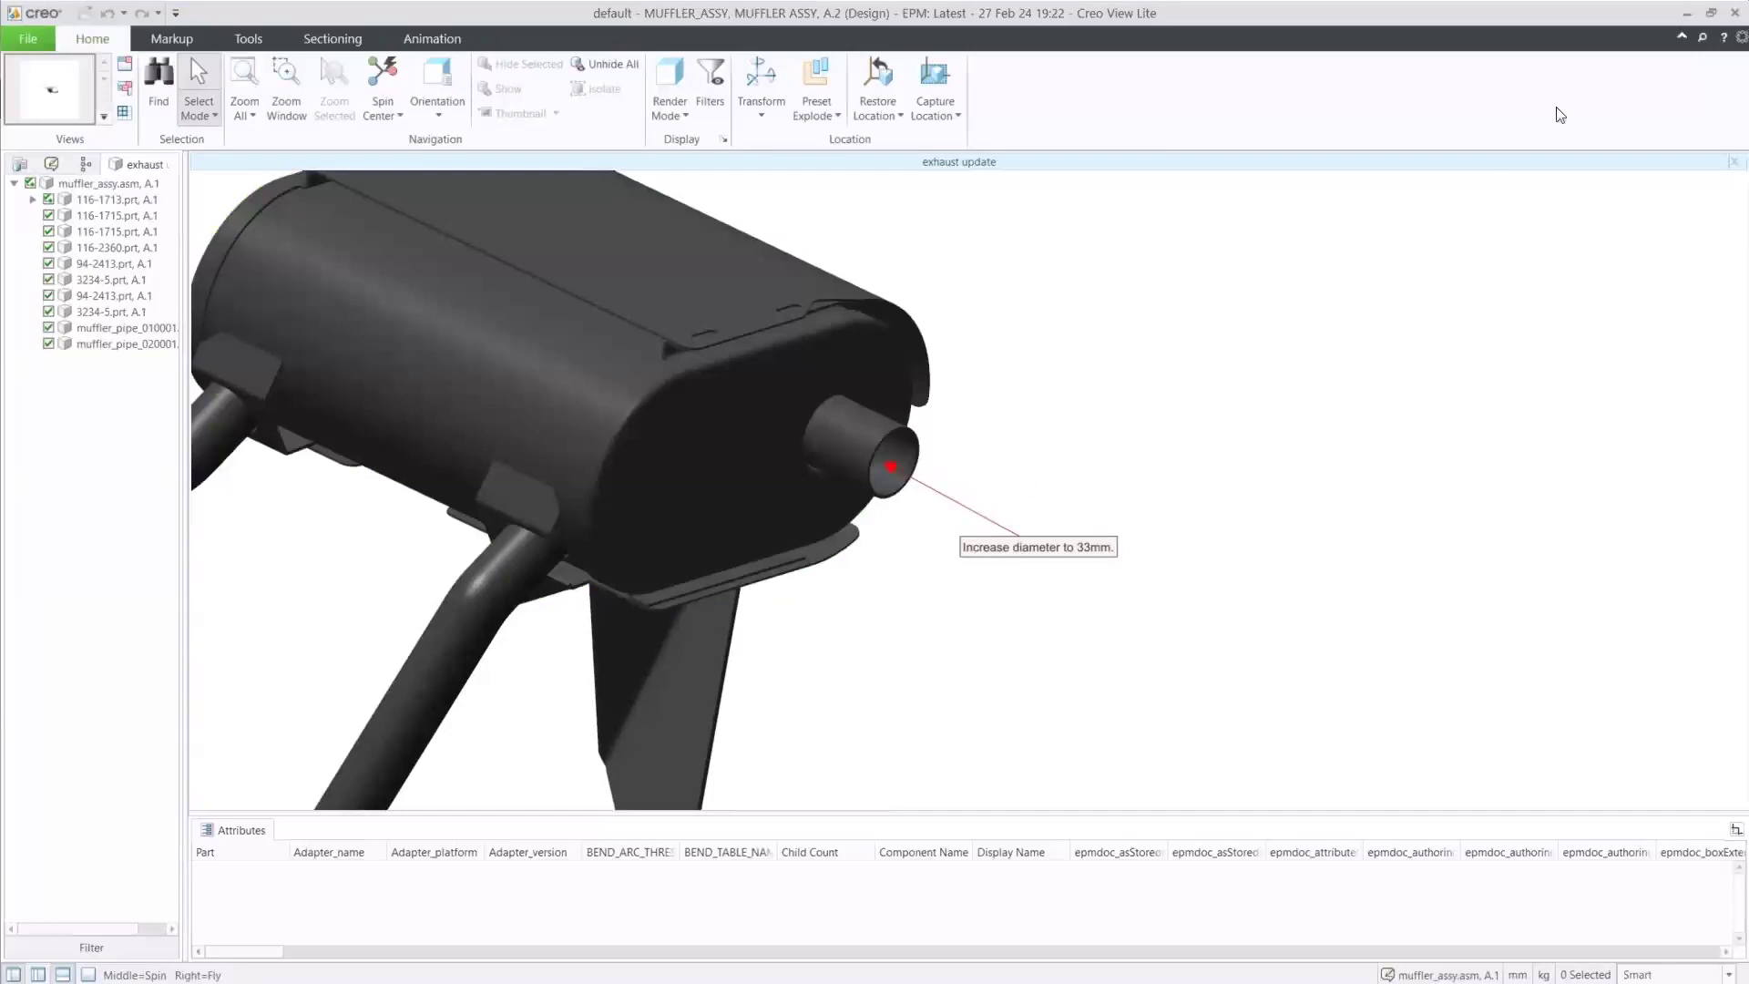
click(1734, 13)
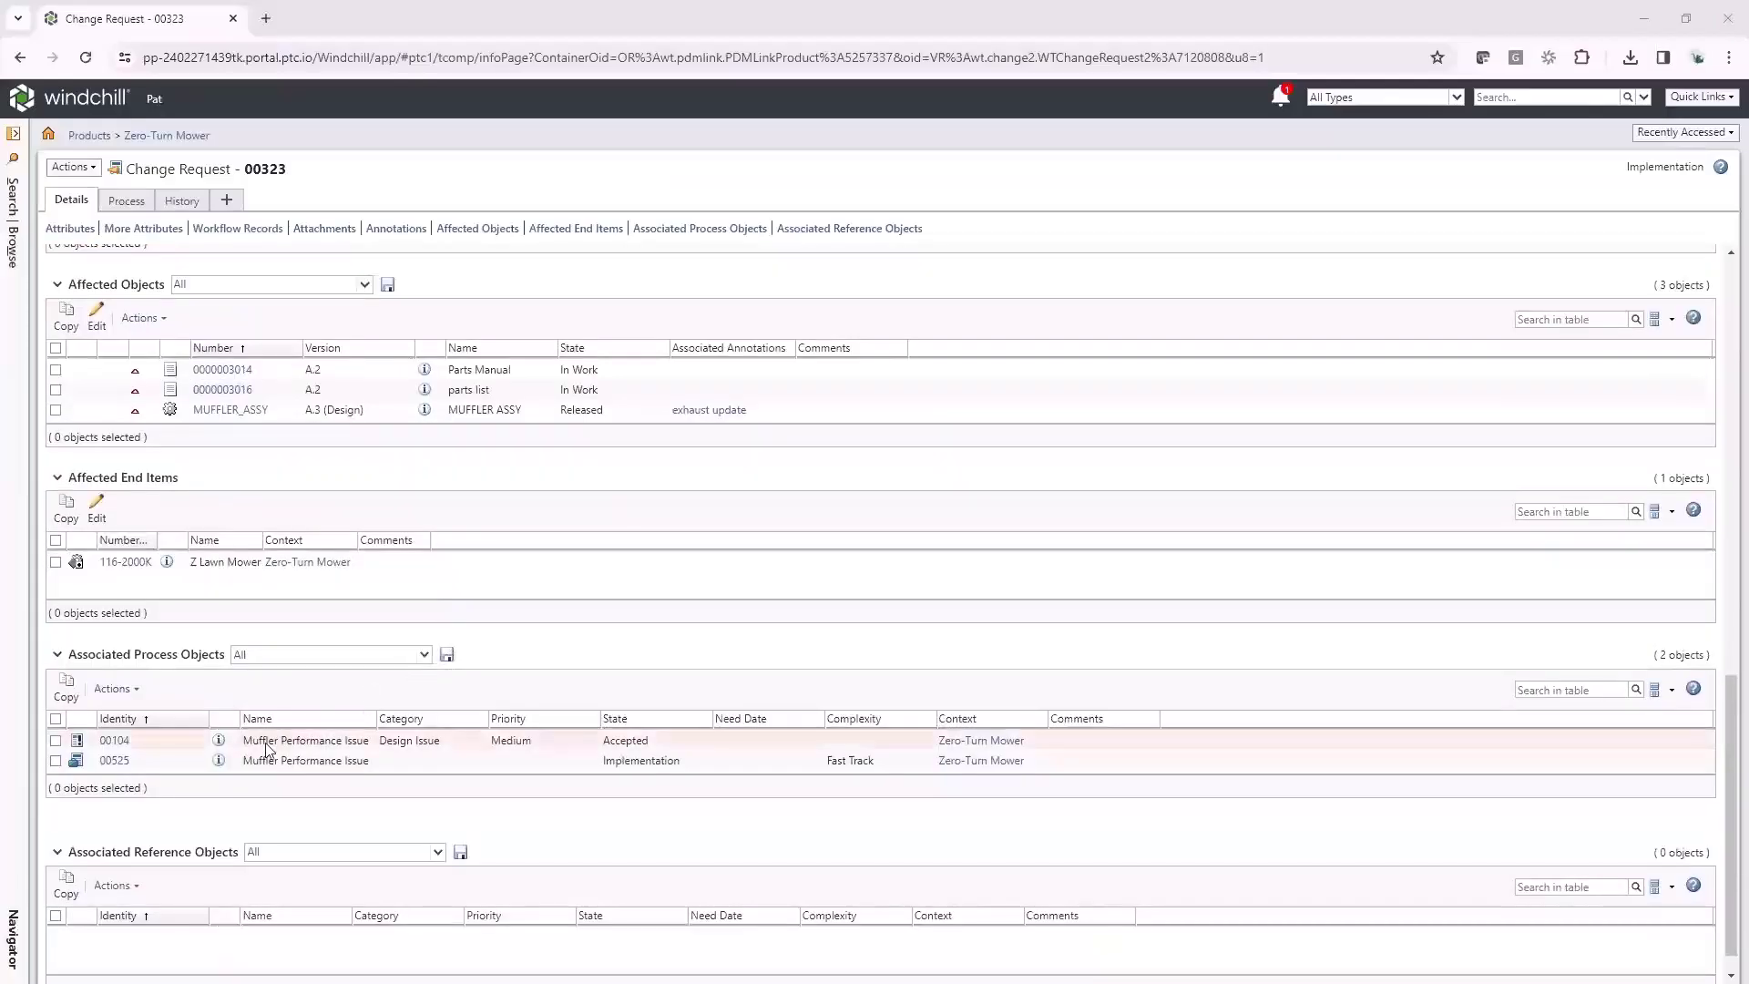
Show Change Notice 00525's Process tab and bring up actions for its running workflow
click(219, 761)
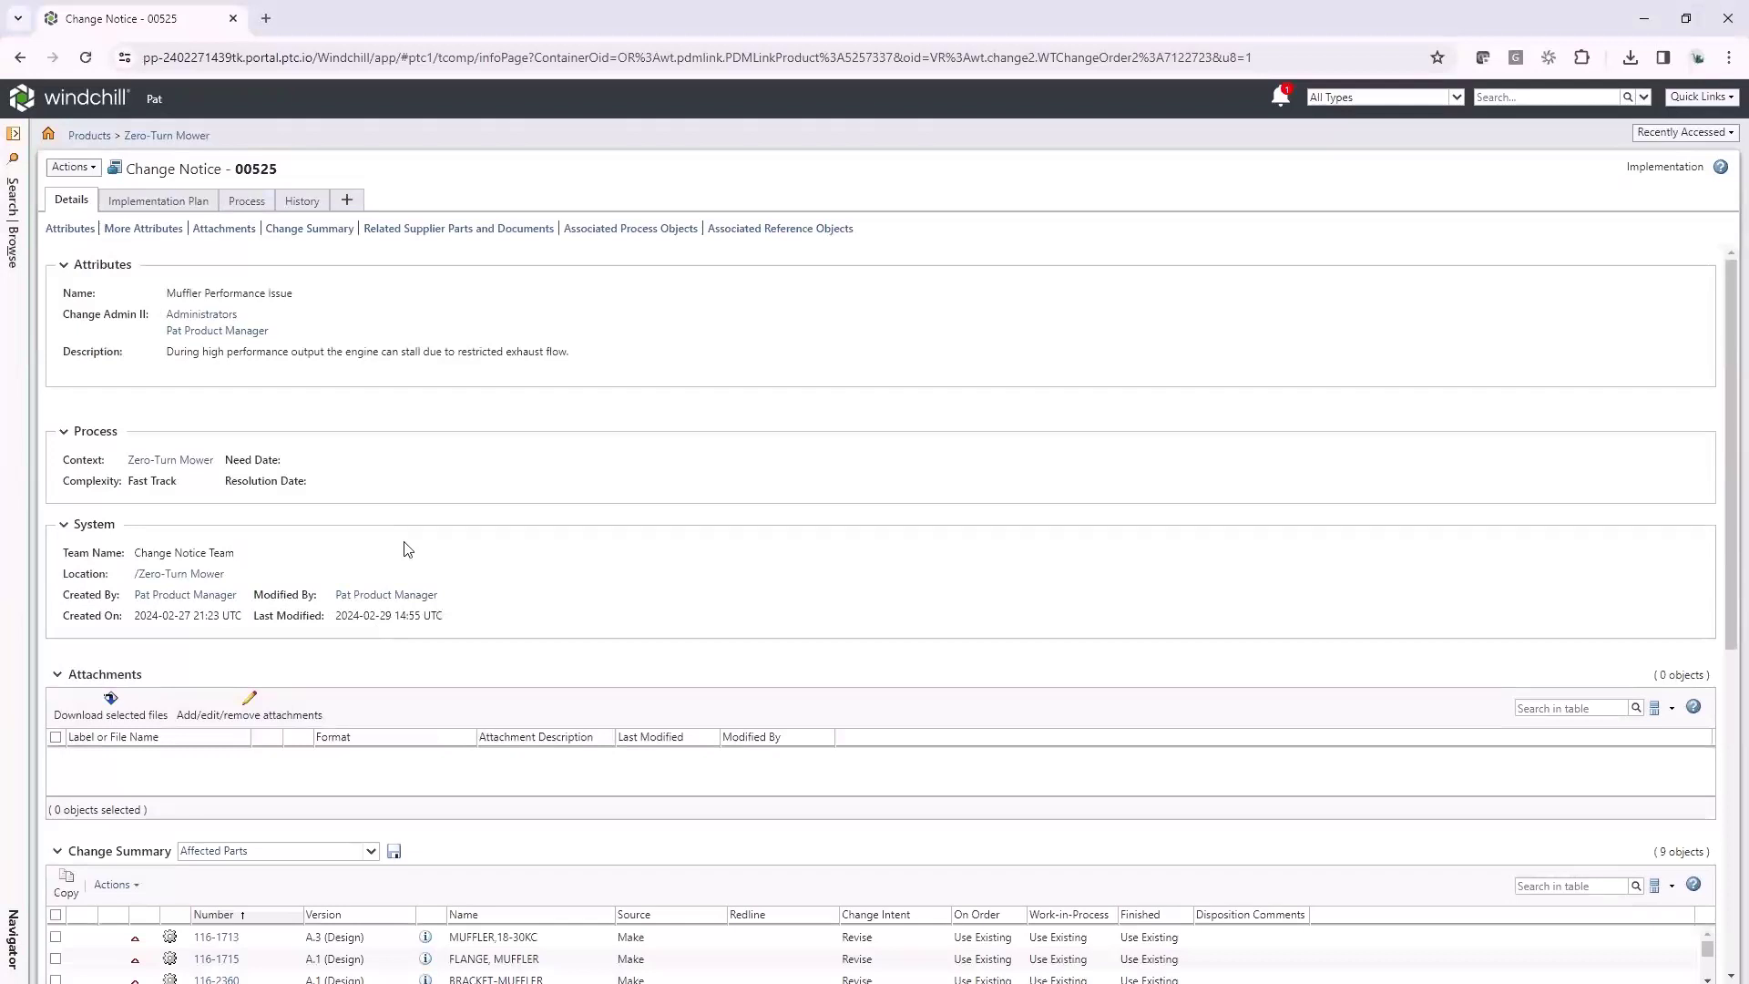
click(254, 201)
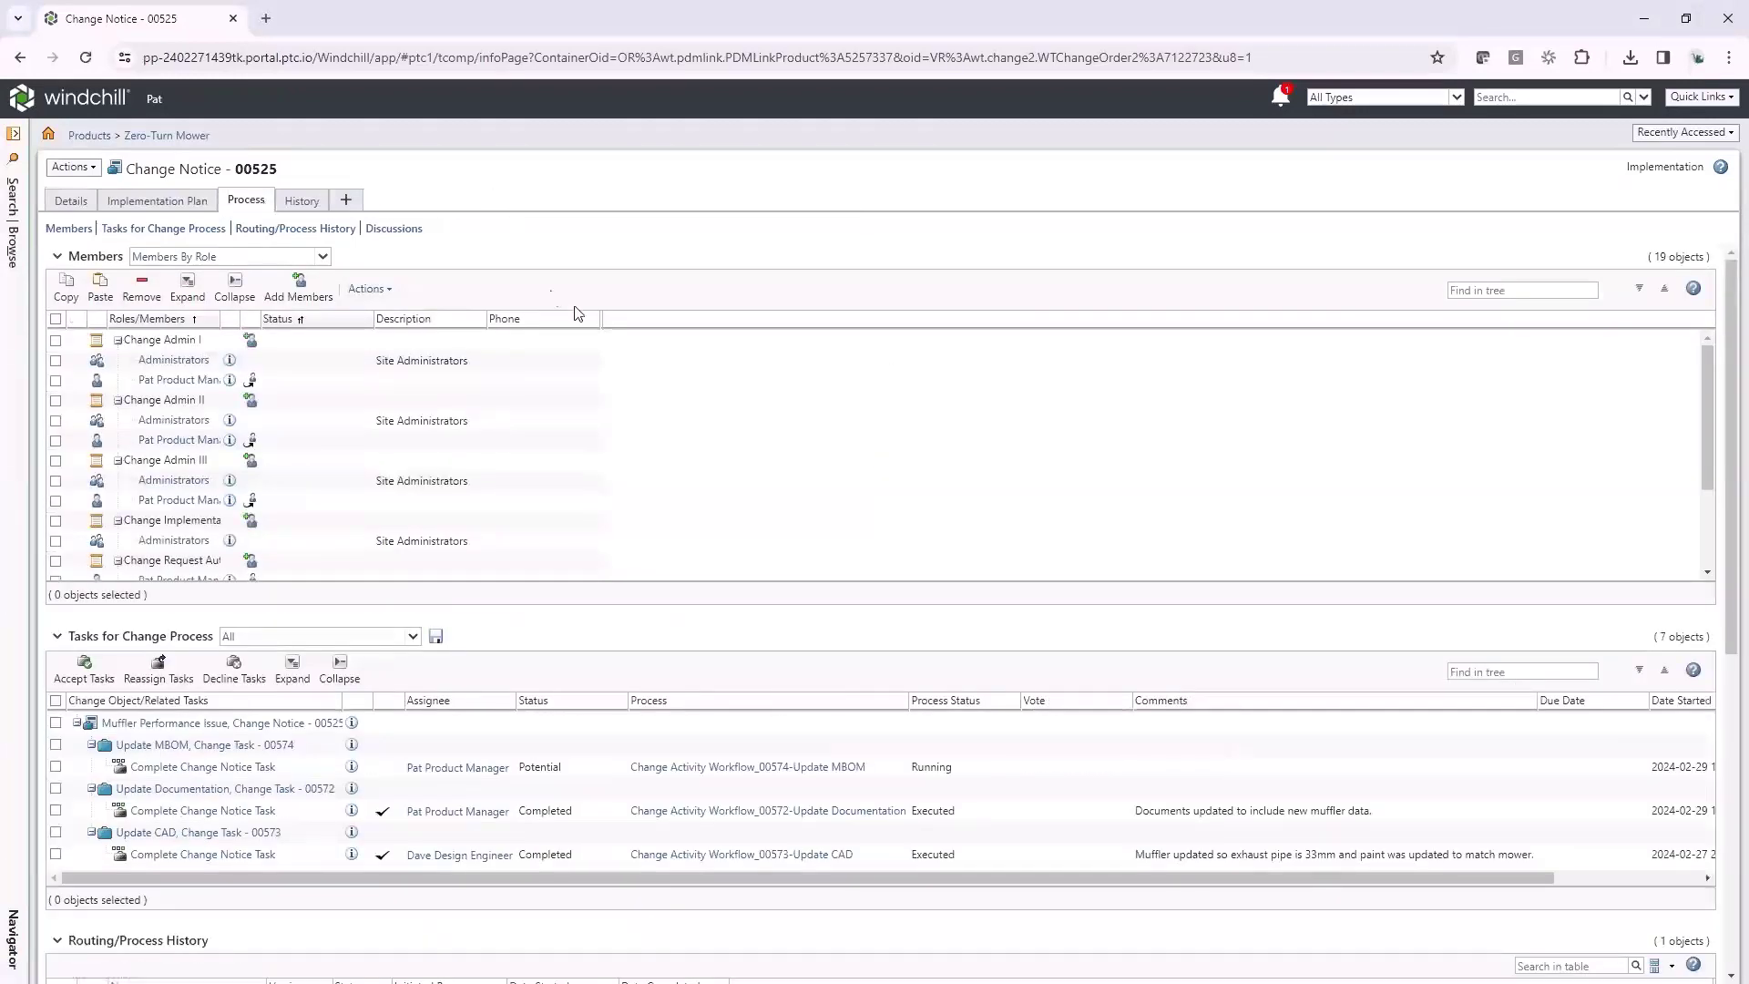
scroll(669, 298, down, 5)
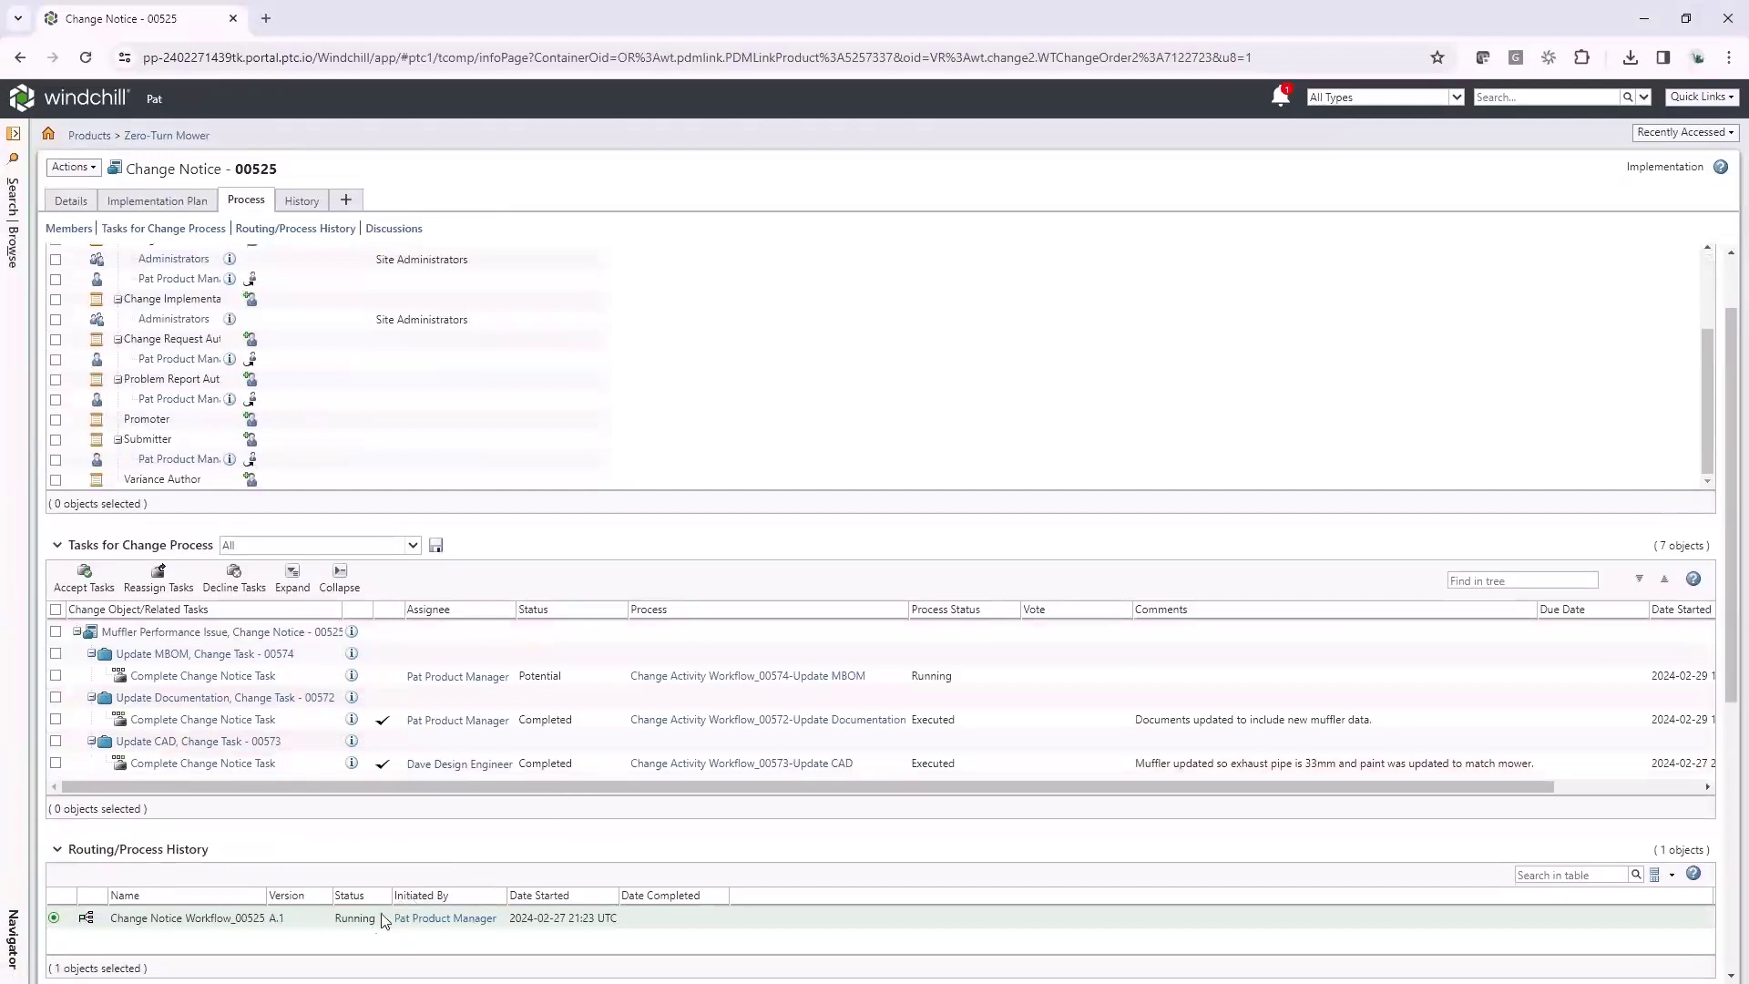
right_click(302, 925)
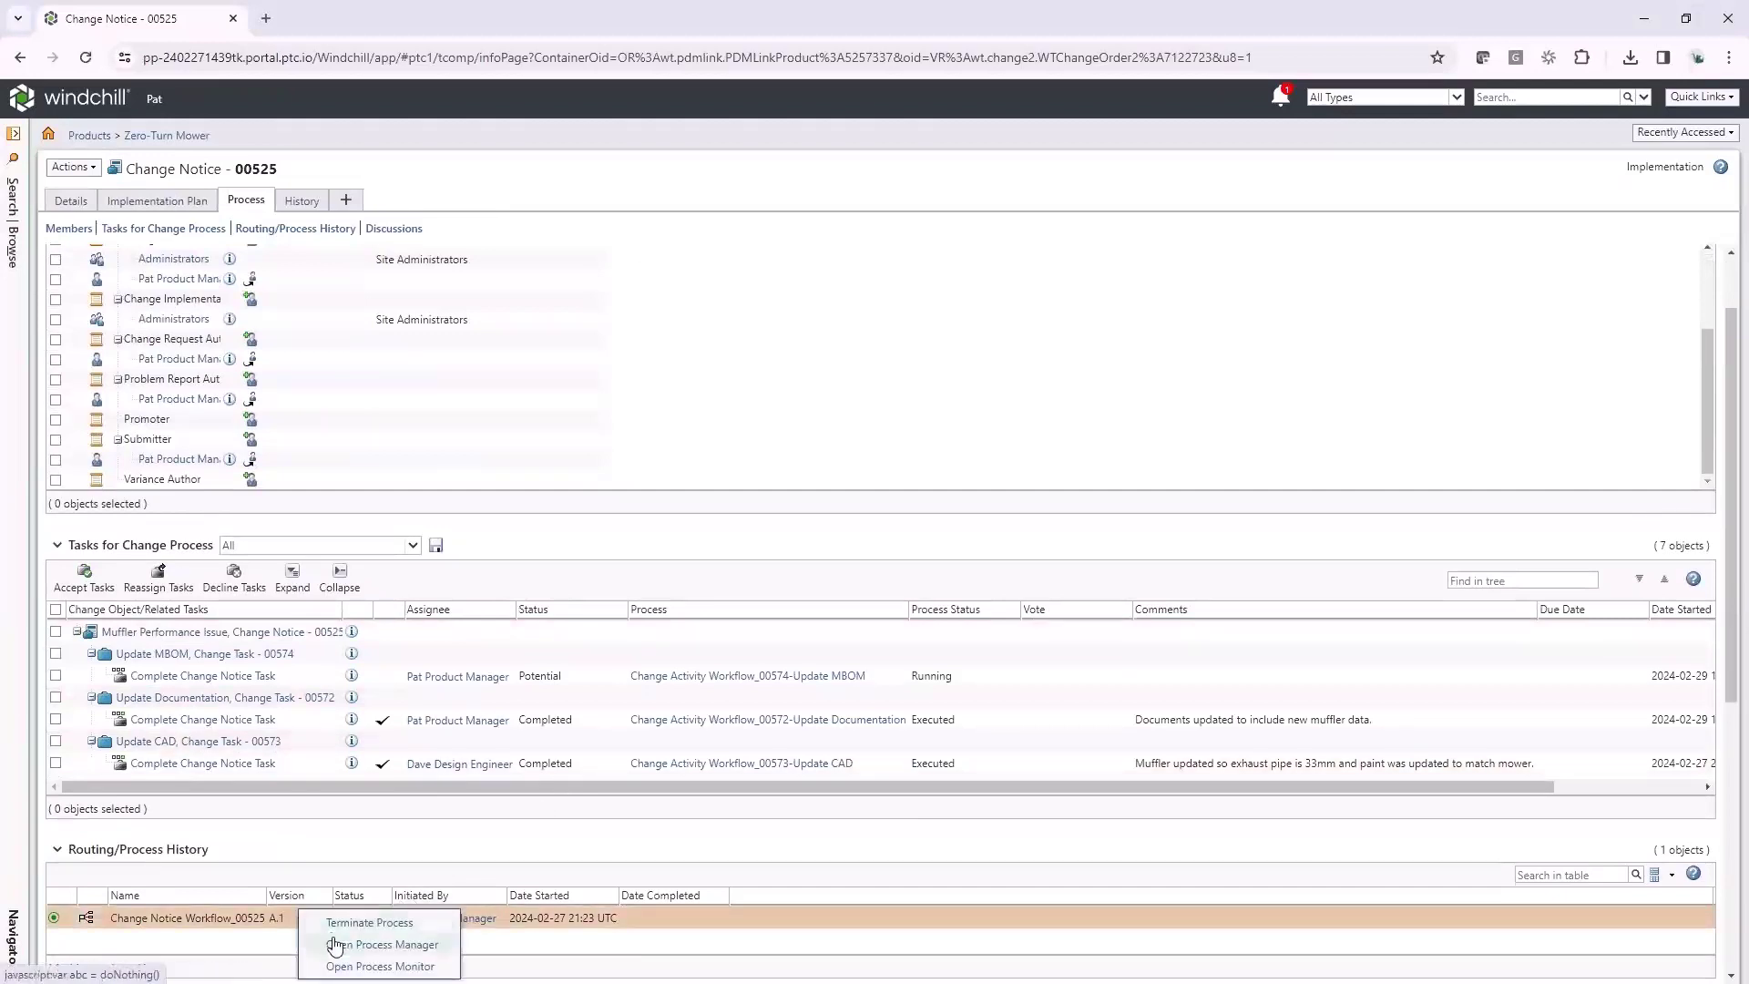
Inspect Change Notice Workflow_00525 full screen in the Process Manager, then close it
click(362, 946)
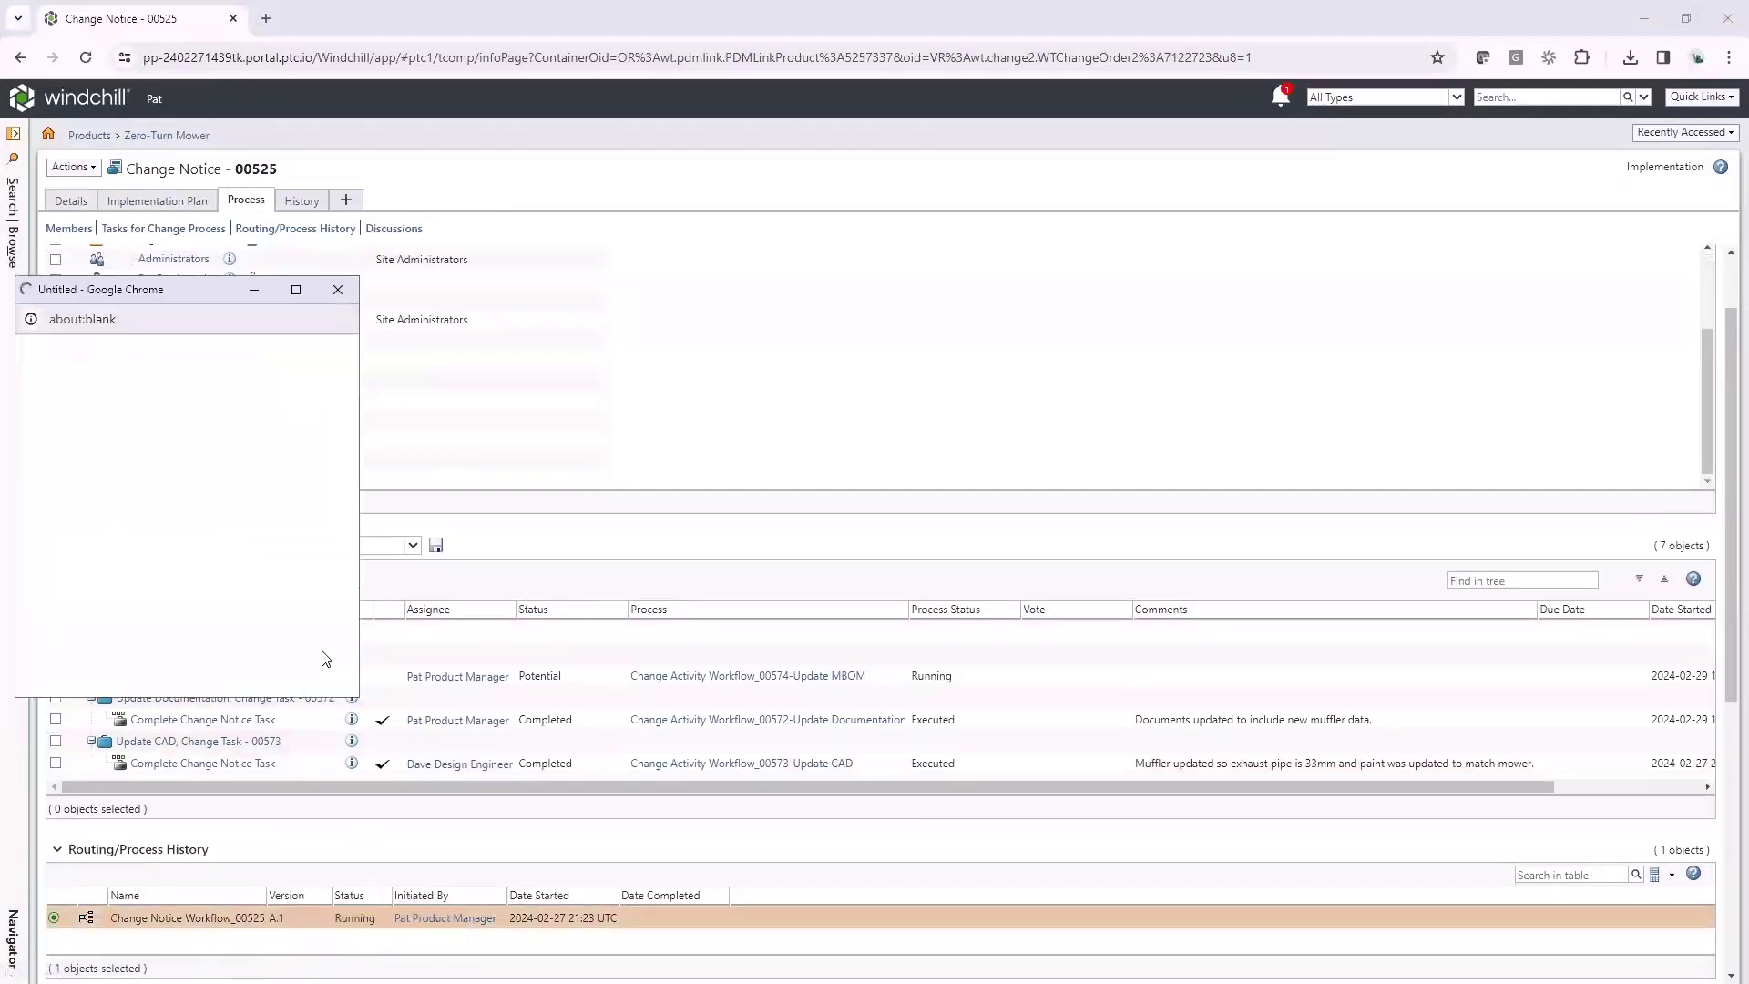
click(296, 291)
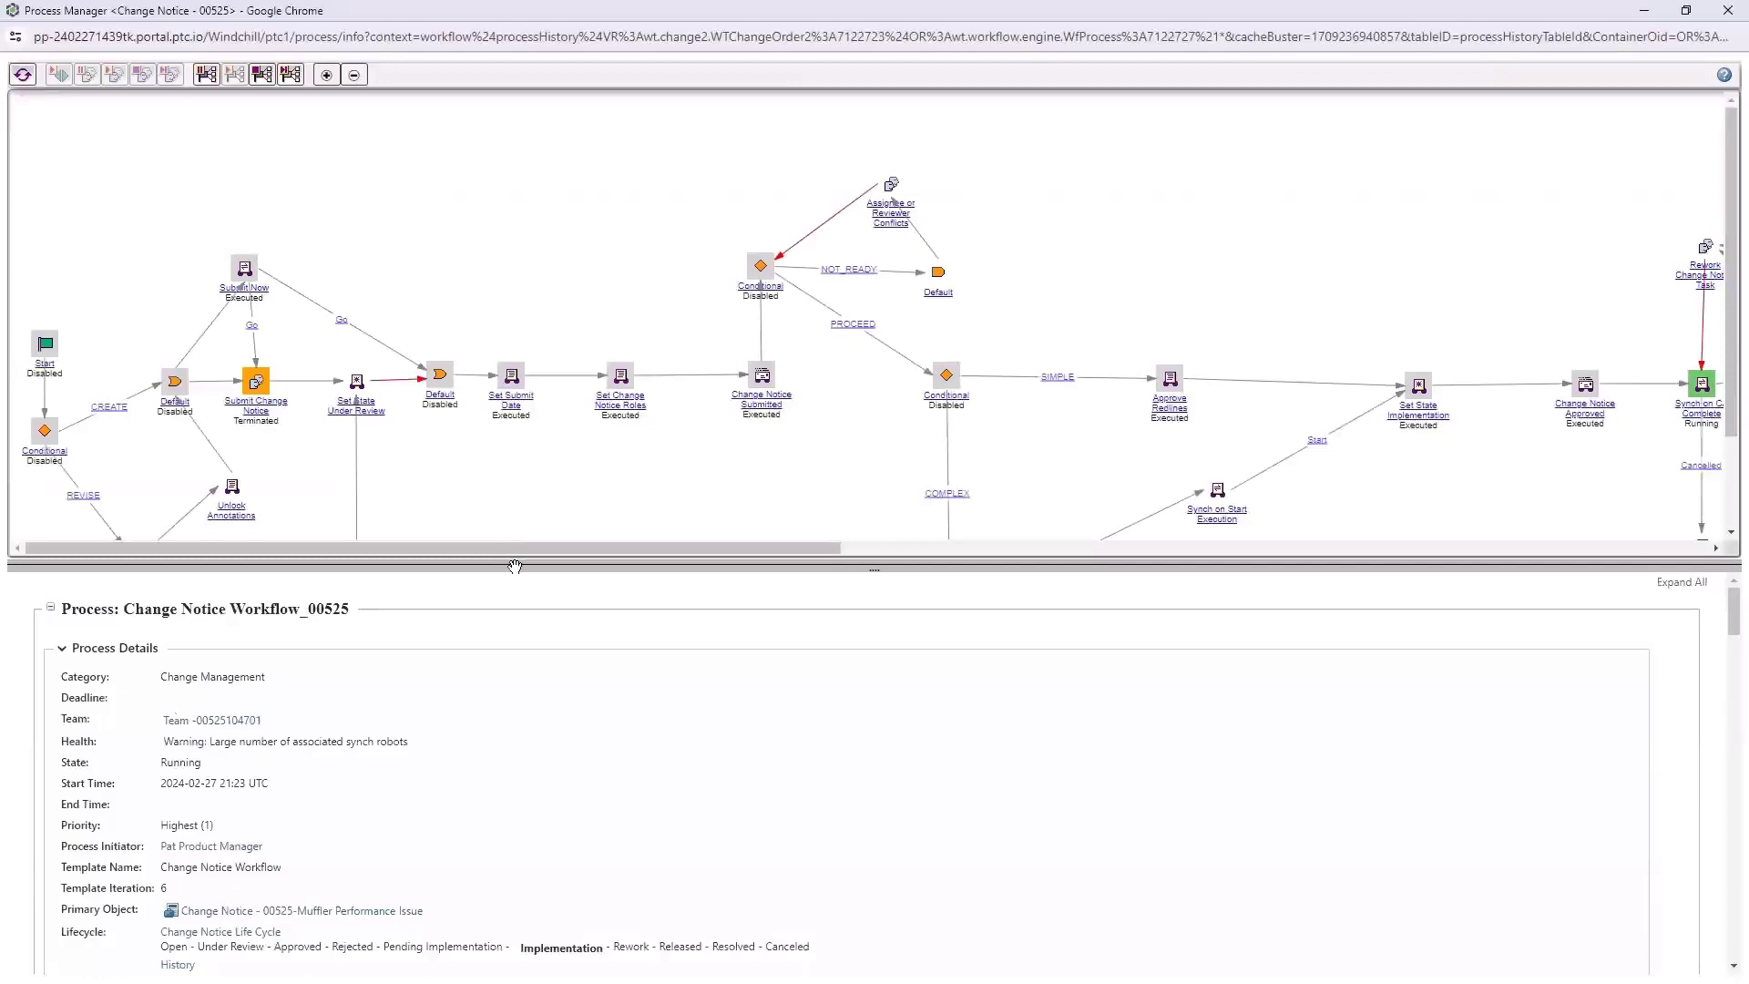
drag(515, 544, 1417, 551)
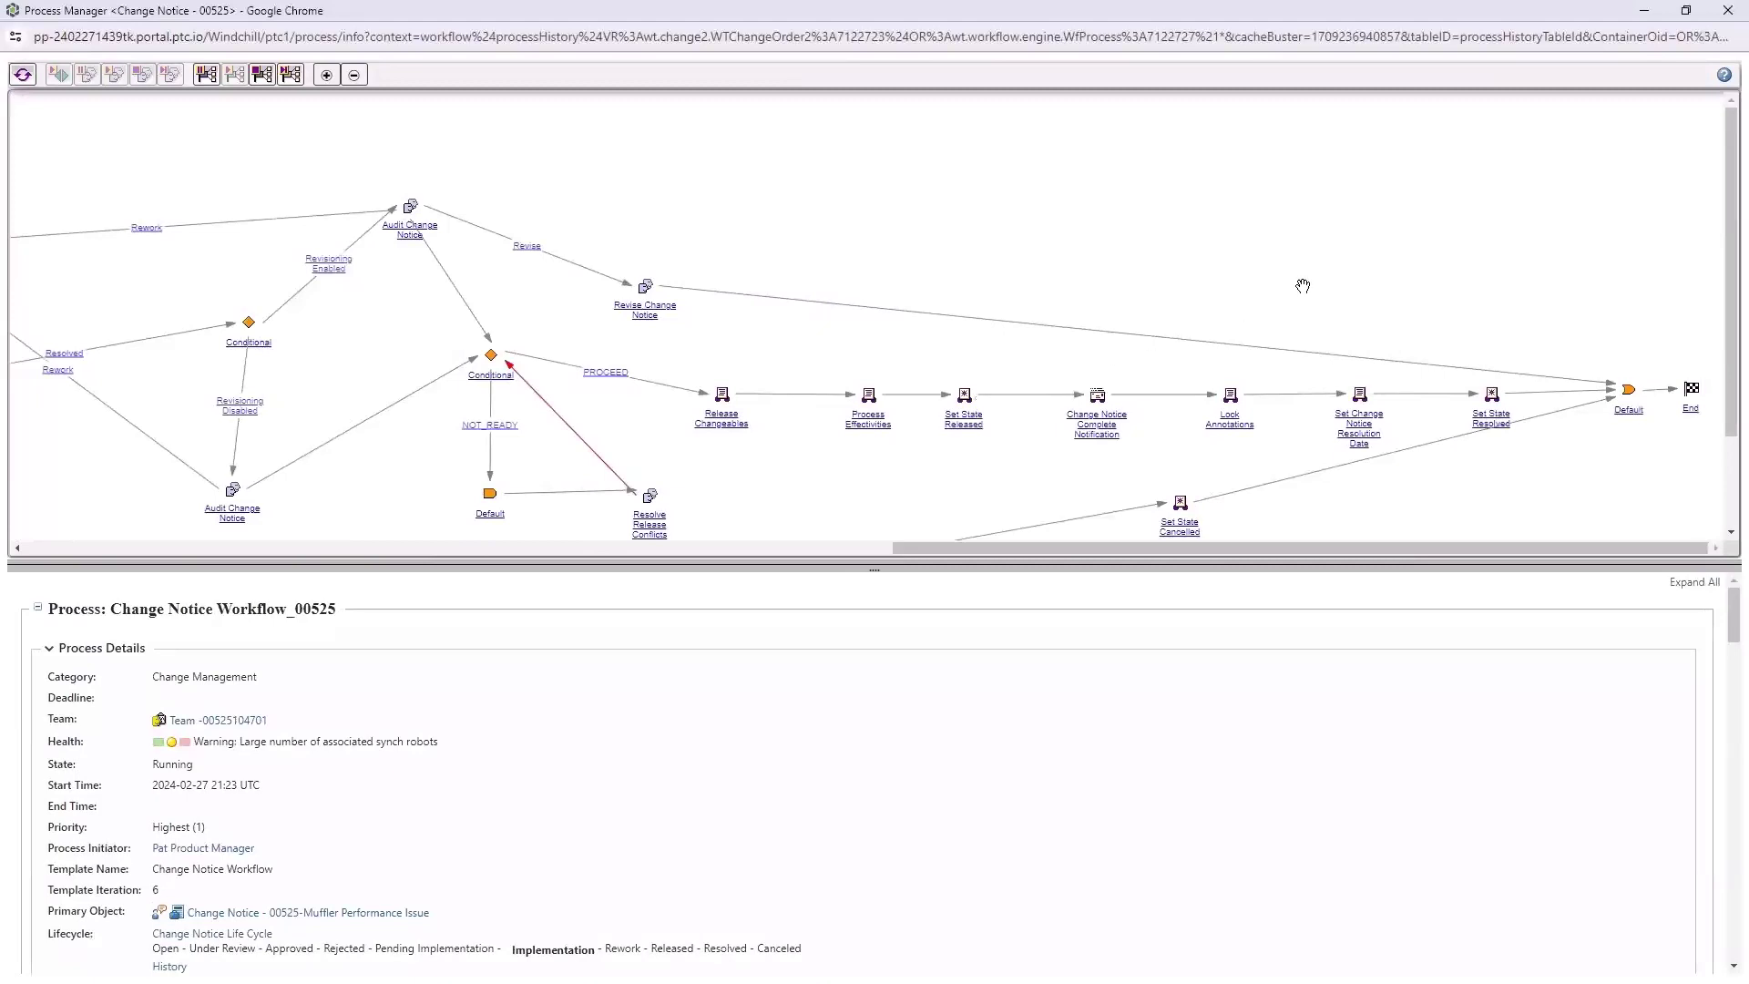
click(1743, 10)
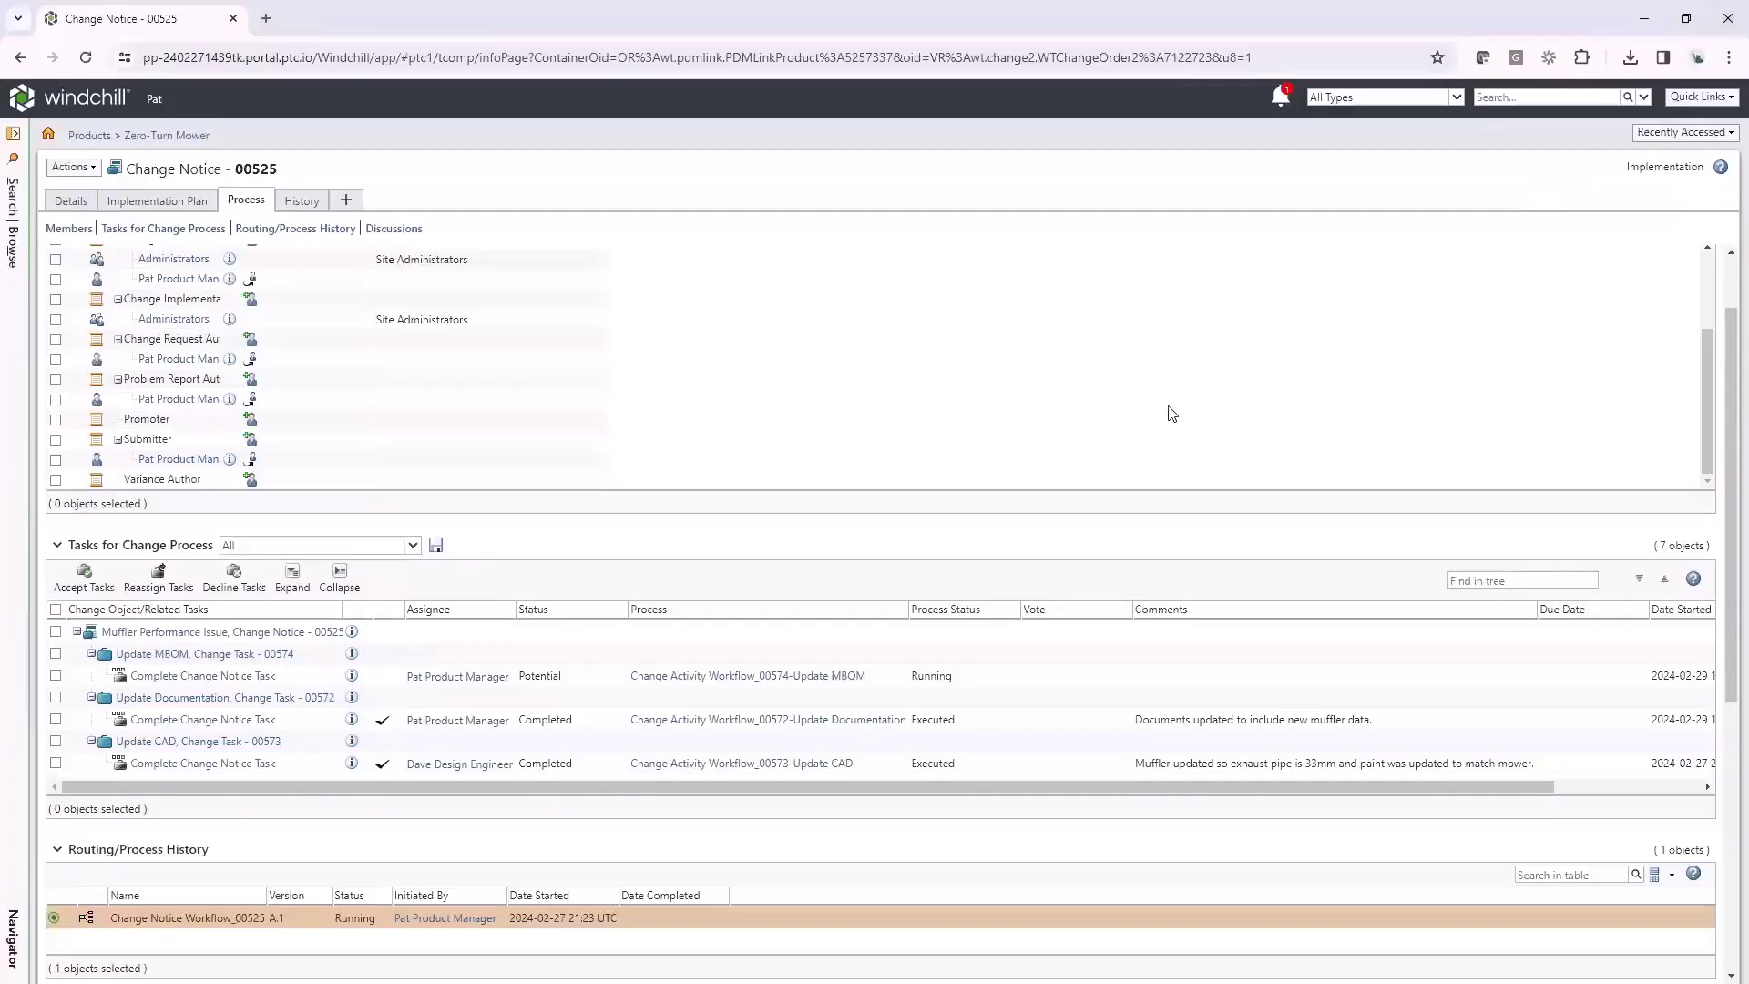
Show the Implementation Plan tab with the Update CAD, Update Documentation and Update MBOM tasks
click(174, 208)
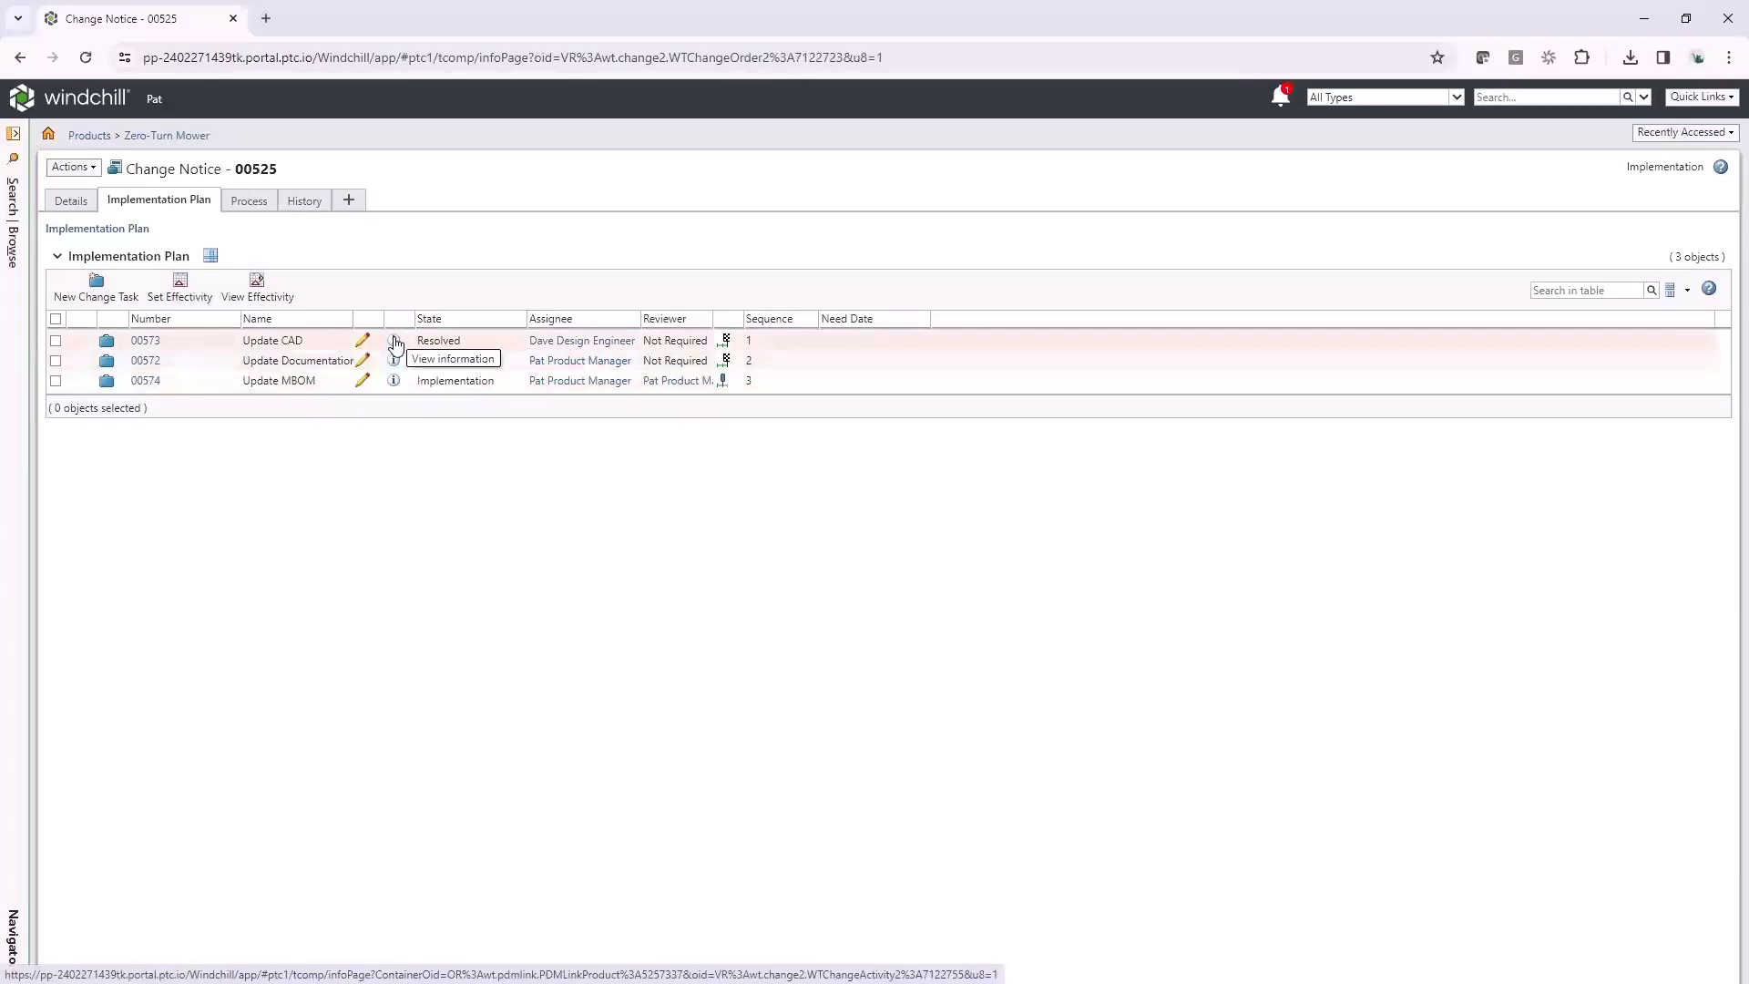
Open Change Task 00573, Update CAD, and review its three affected and four resulting objects
click(394, 342)
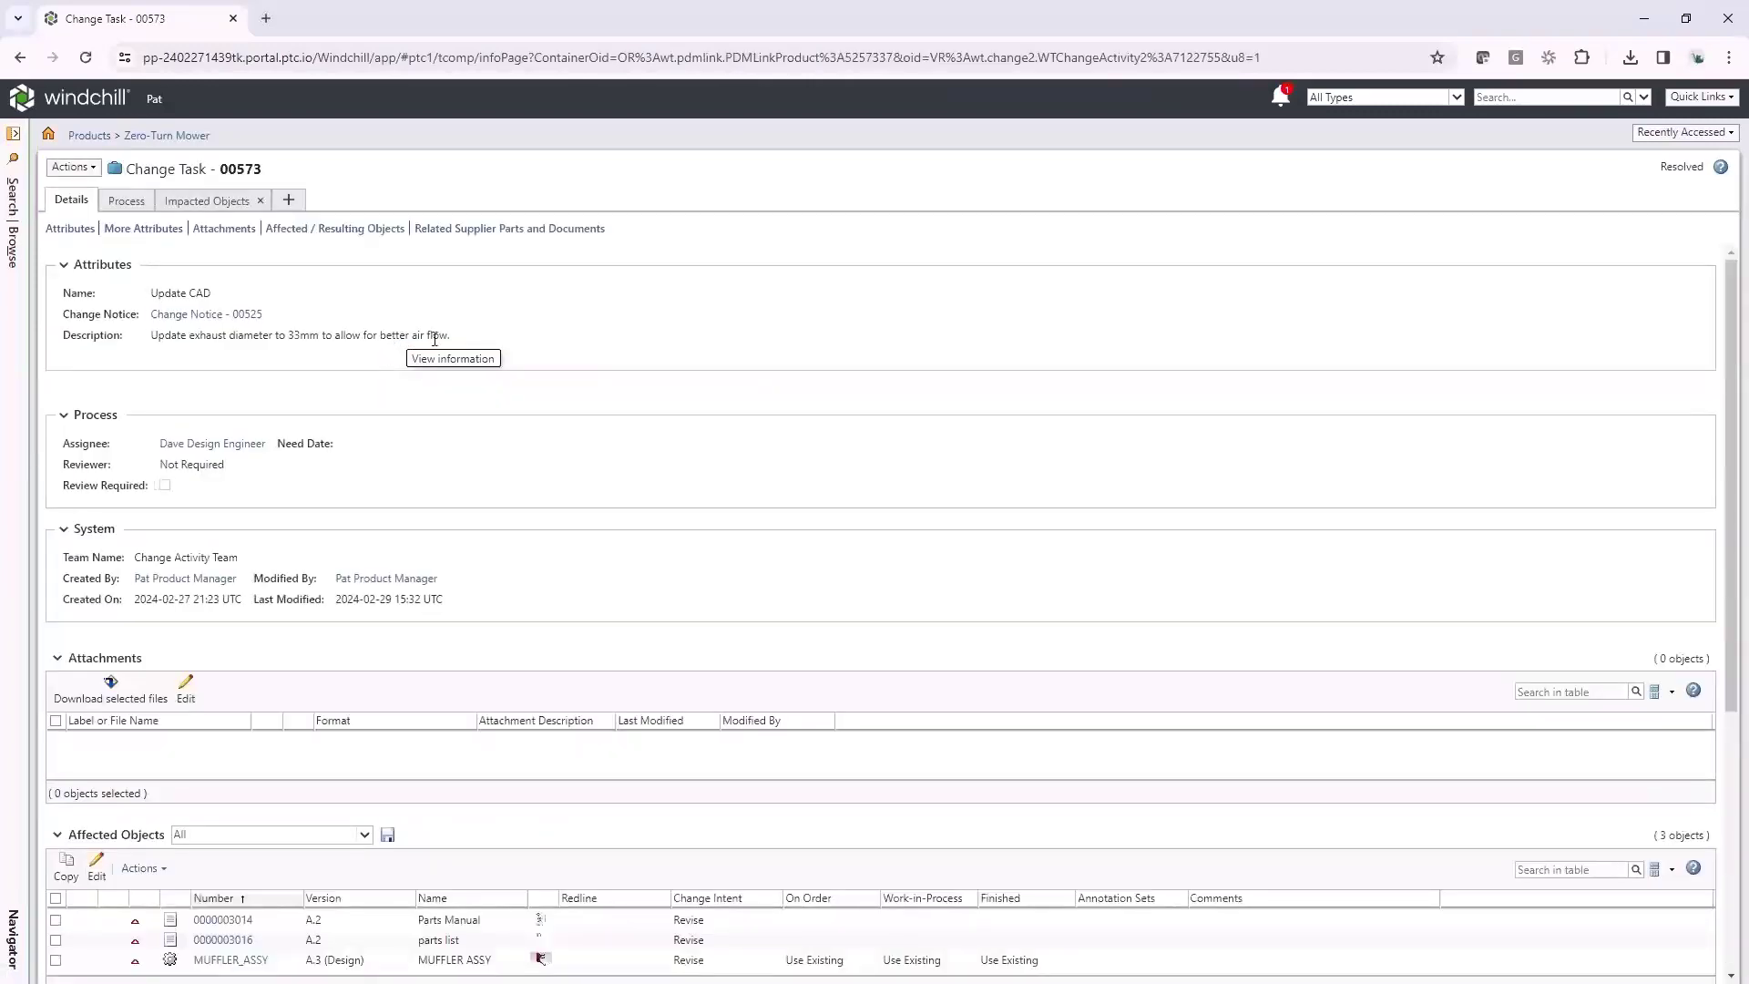
scroll(445, 345, down, 1)
scroll(446, 345, down, 2)
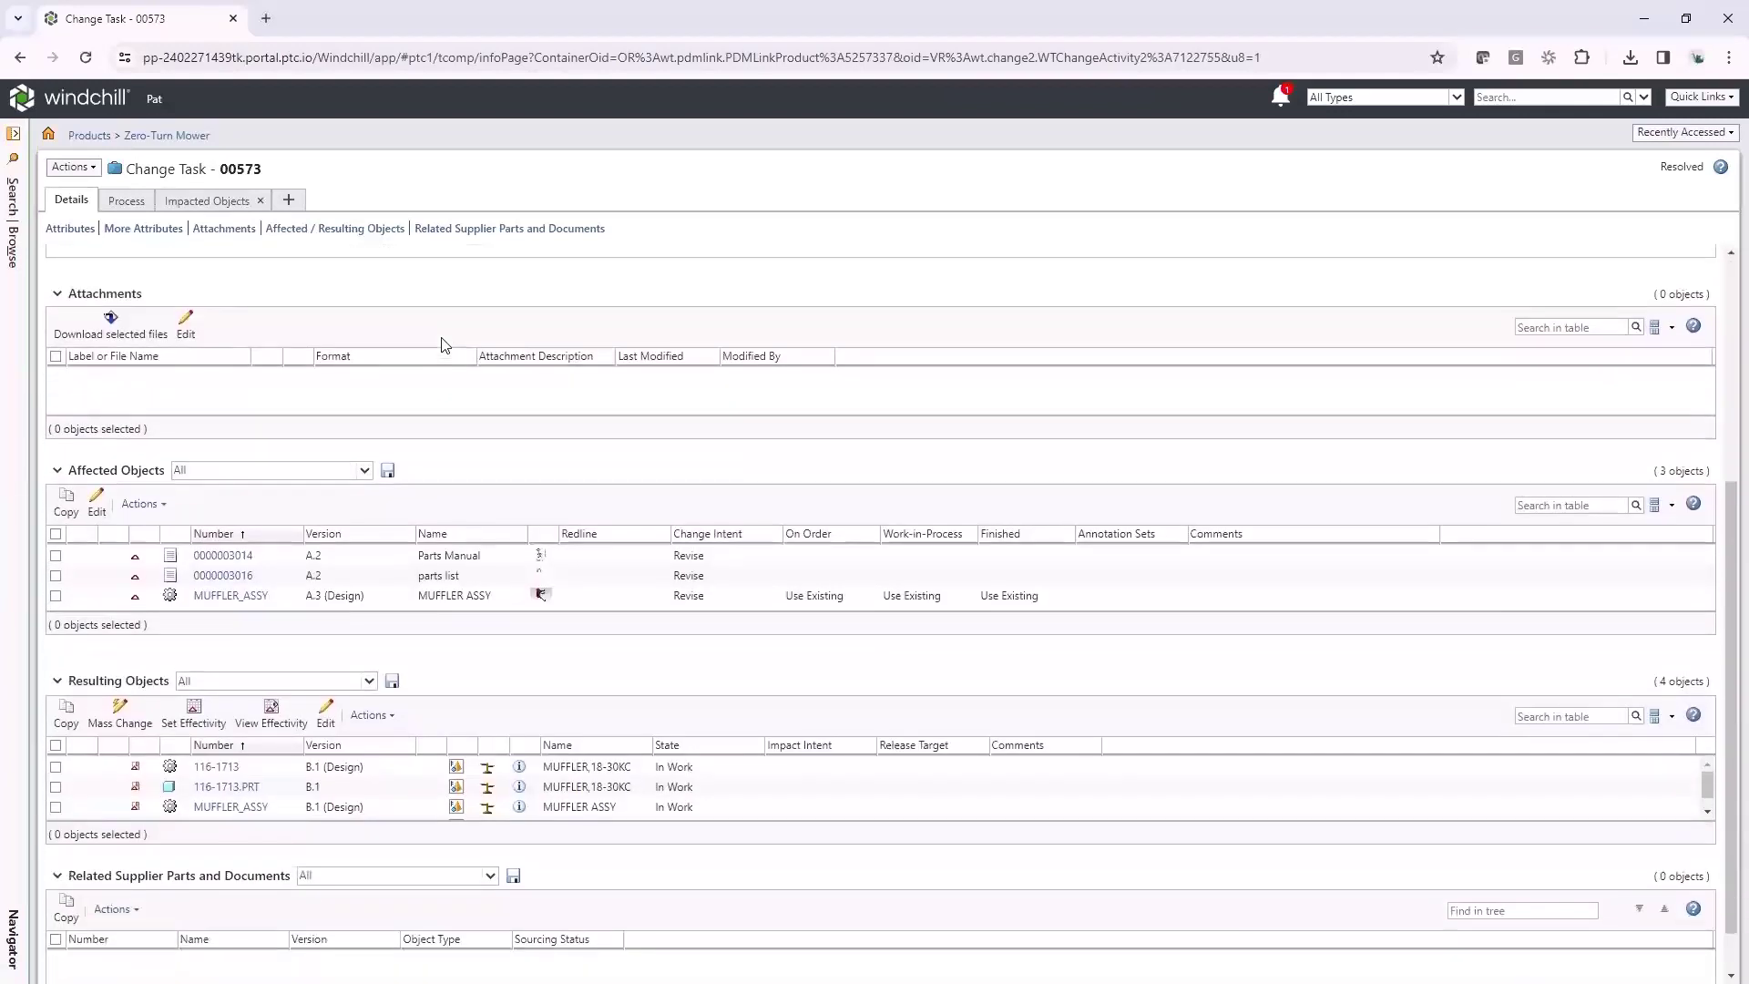
scroll(446, 345, down, 1)
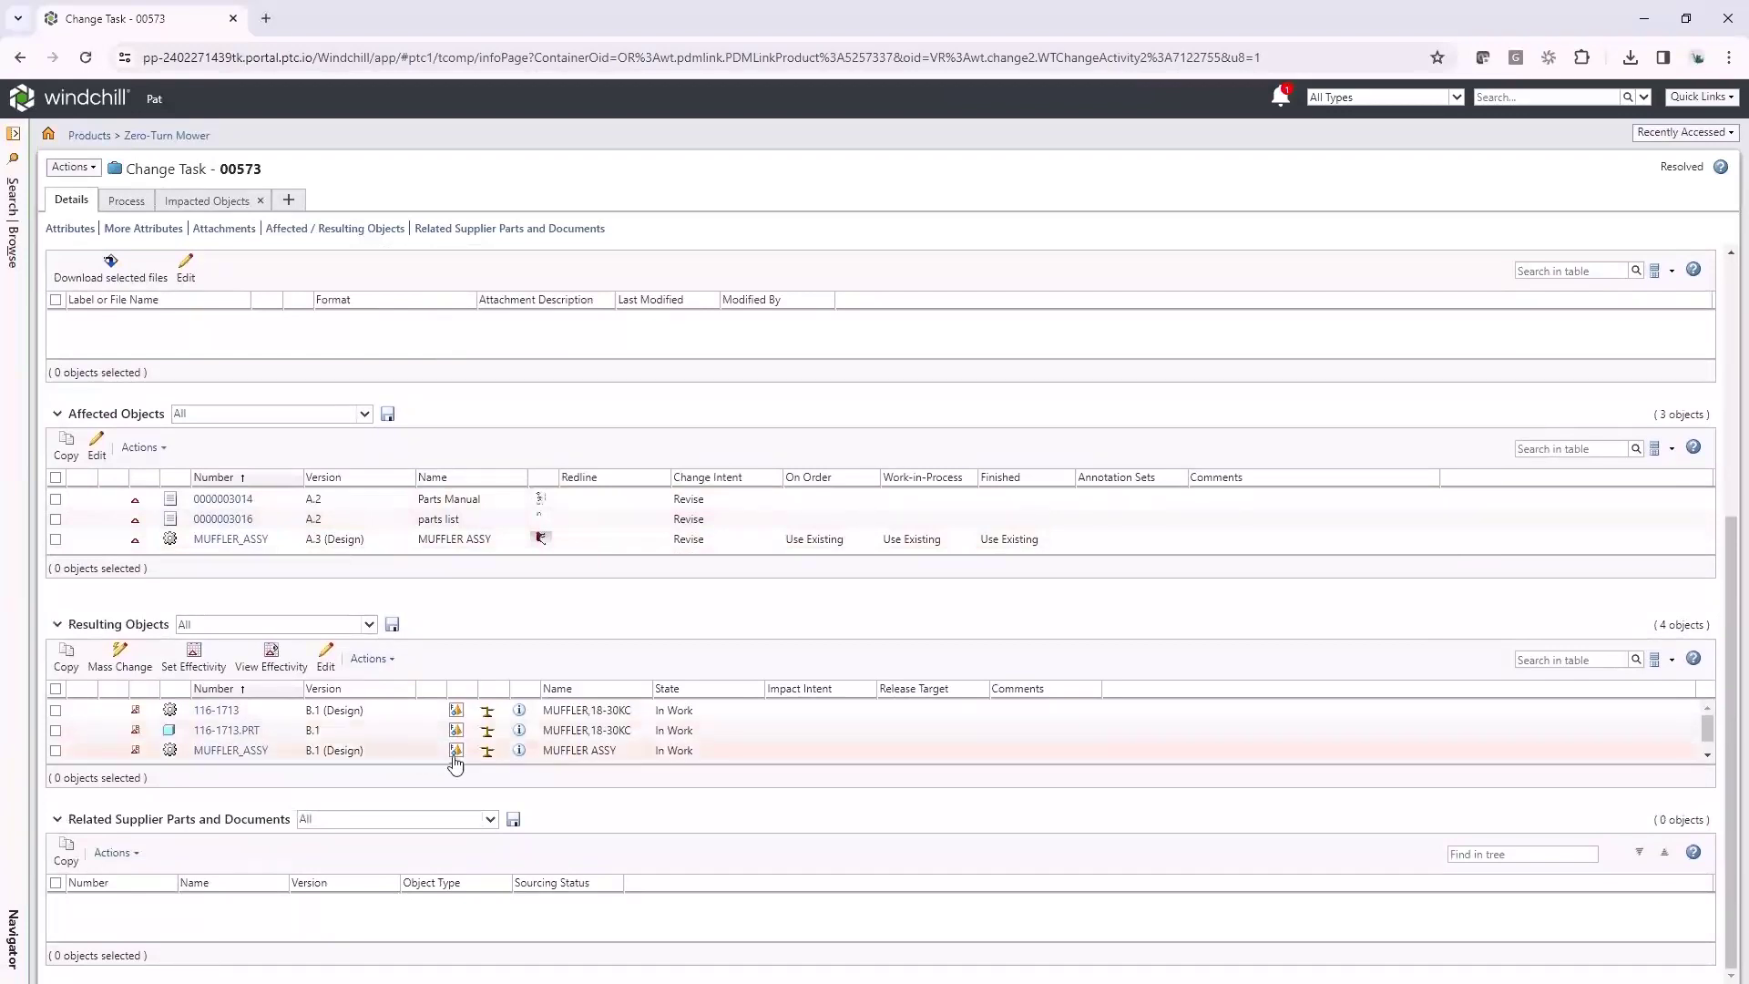
click(488, 756)
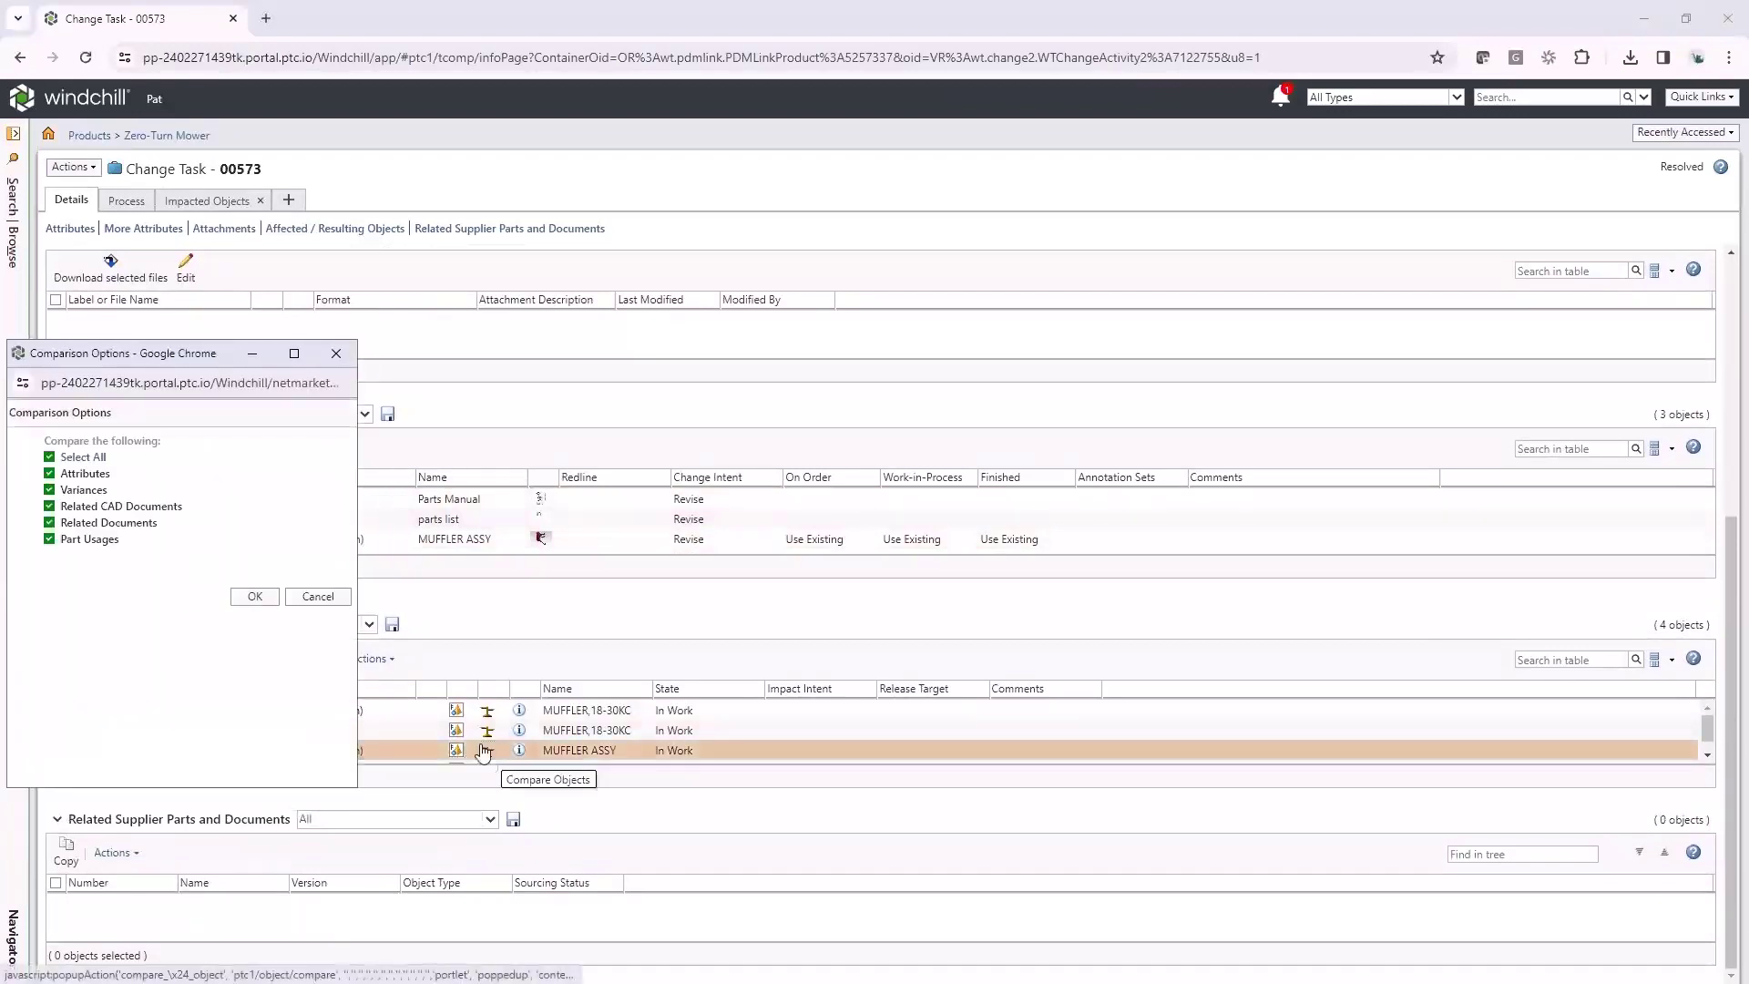
click(242, 594)
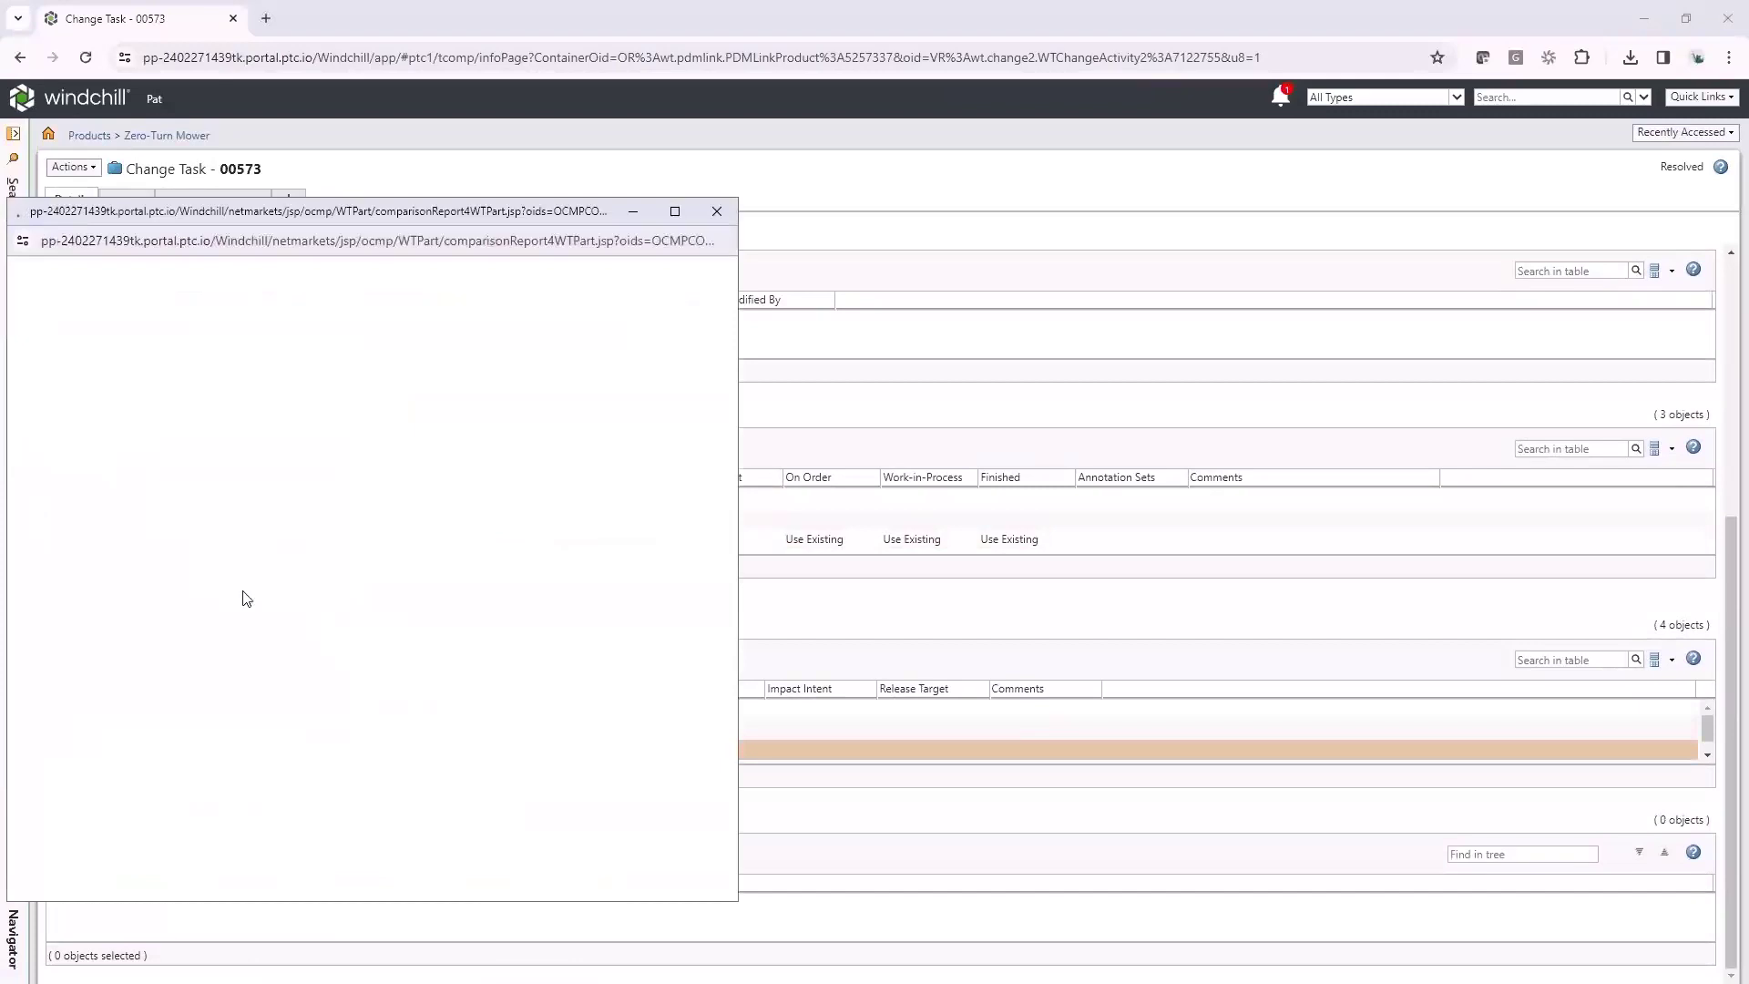
scroll(520, 471, down, 1)
scroll(520, 471, down, 3)
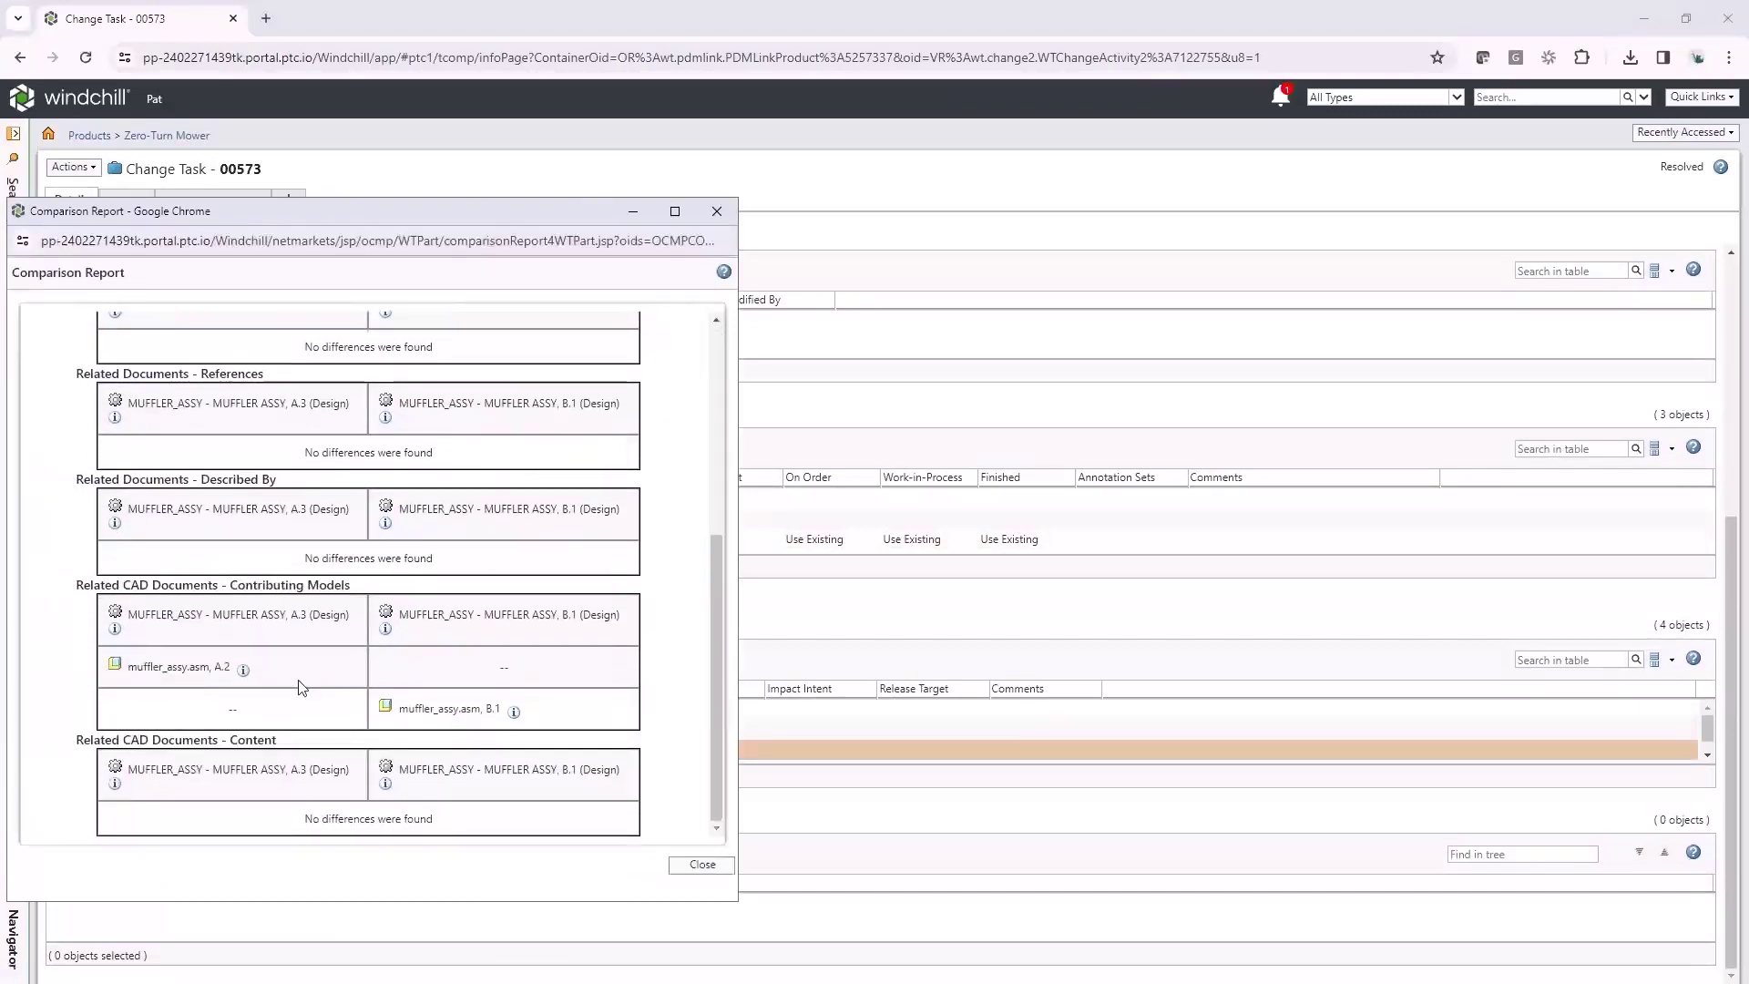
click(701, 867)
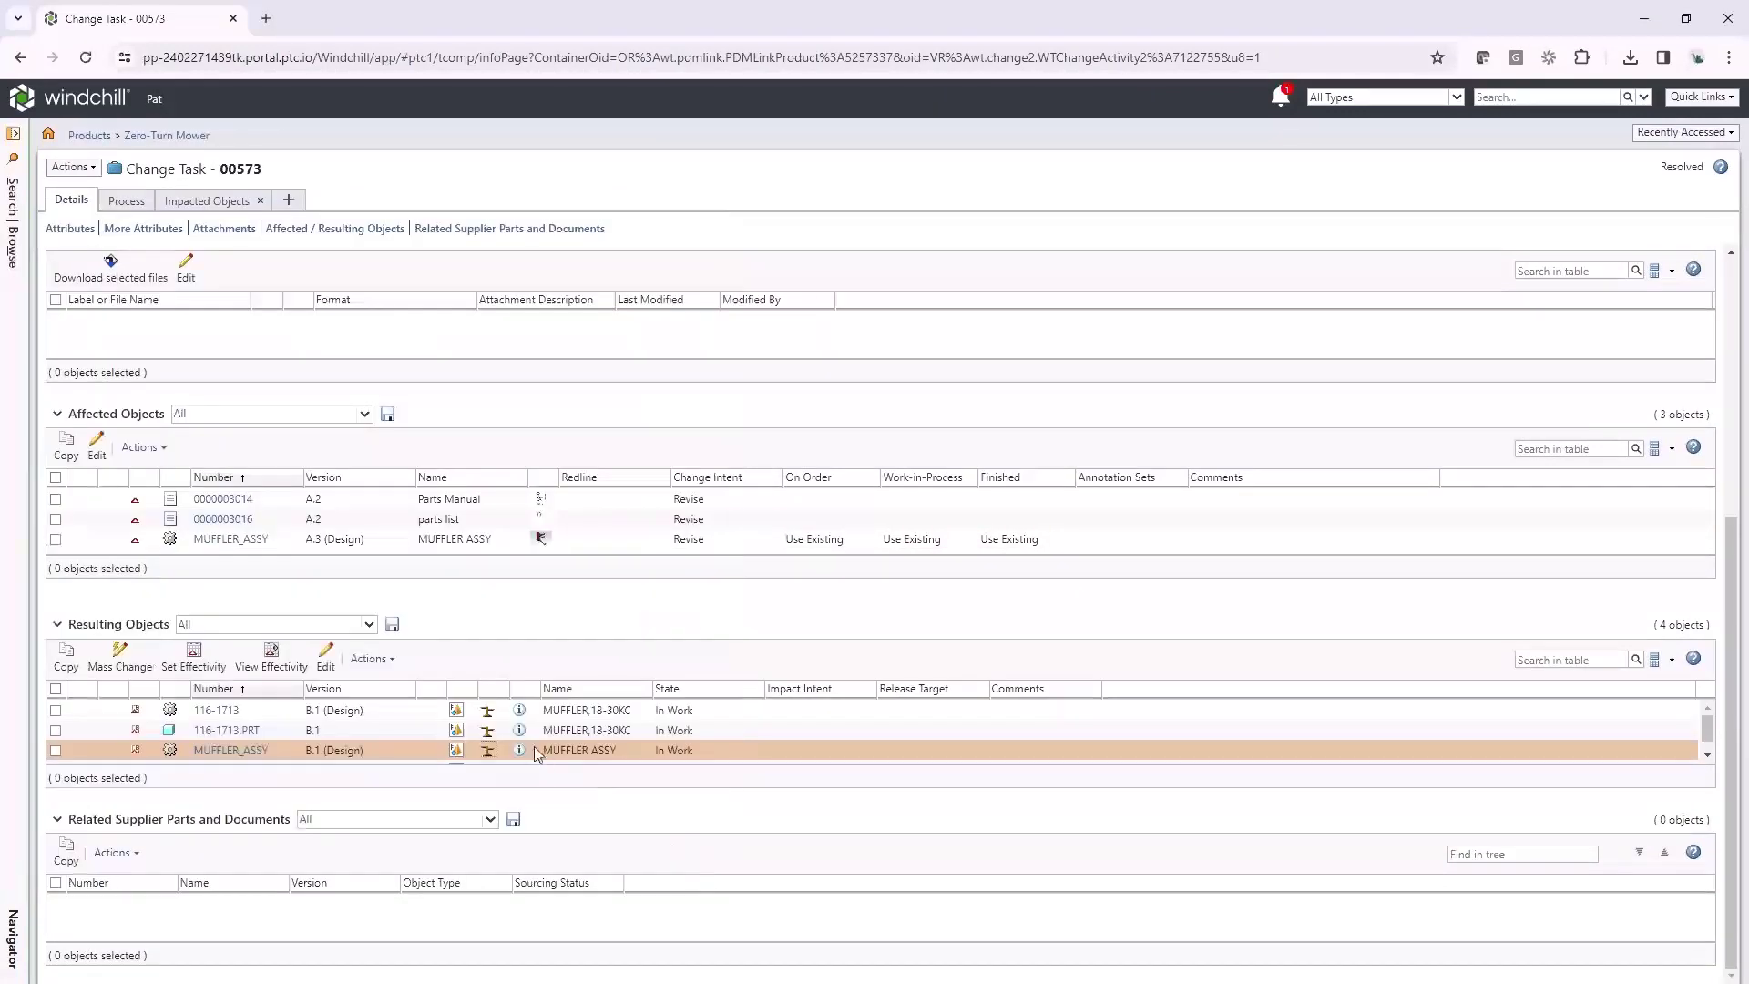
scroll(533, 748, down, 1)
Open MUFFLER_ASSY.ASM in Creo Parametric, maximize the window and rotate the assembly
right_click(416, 753)
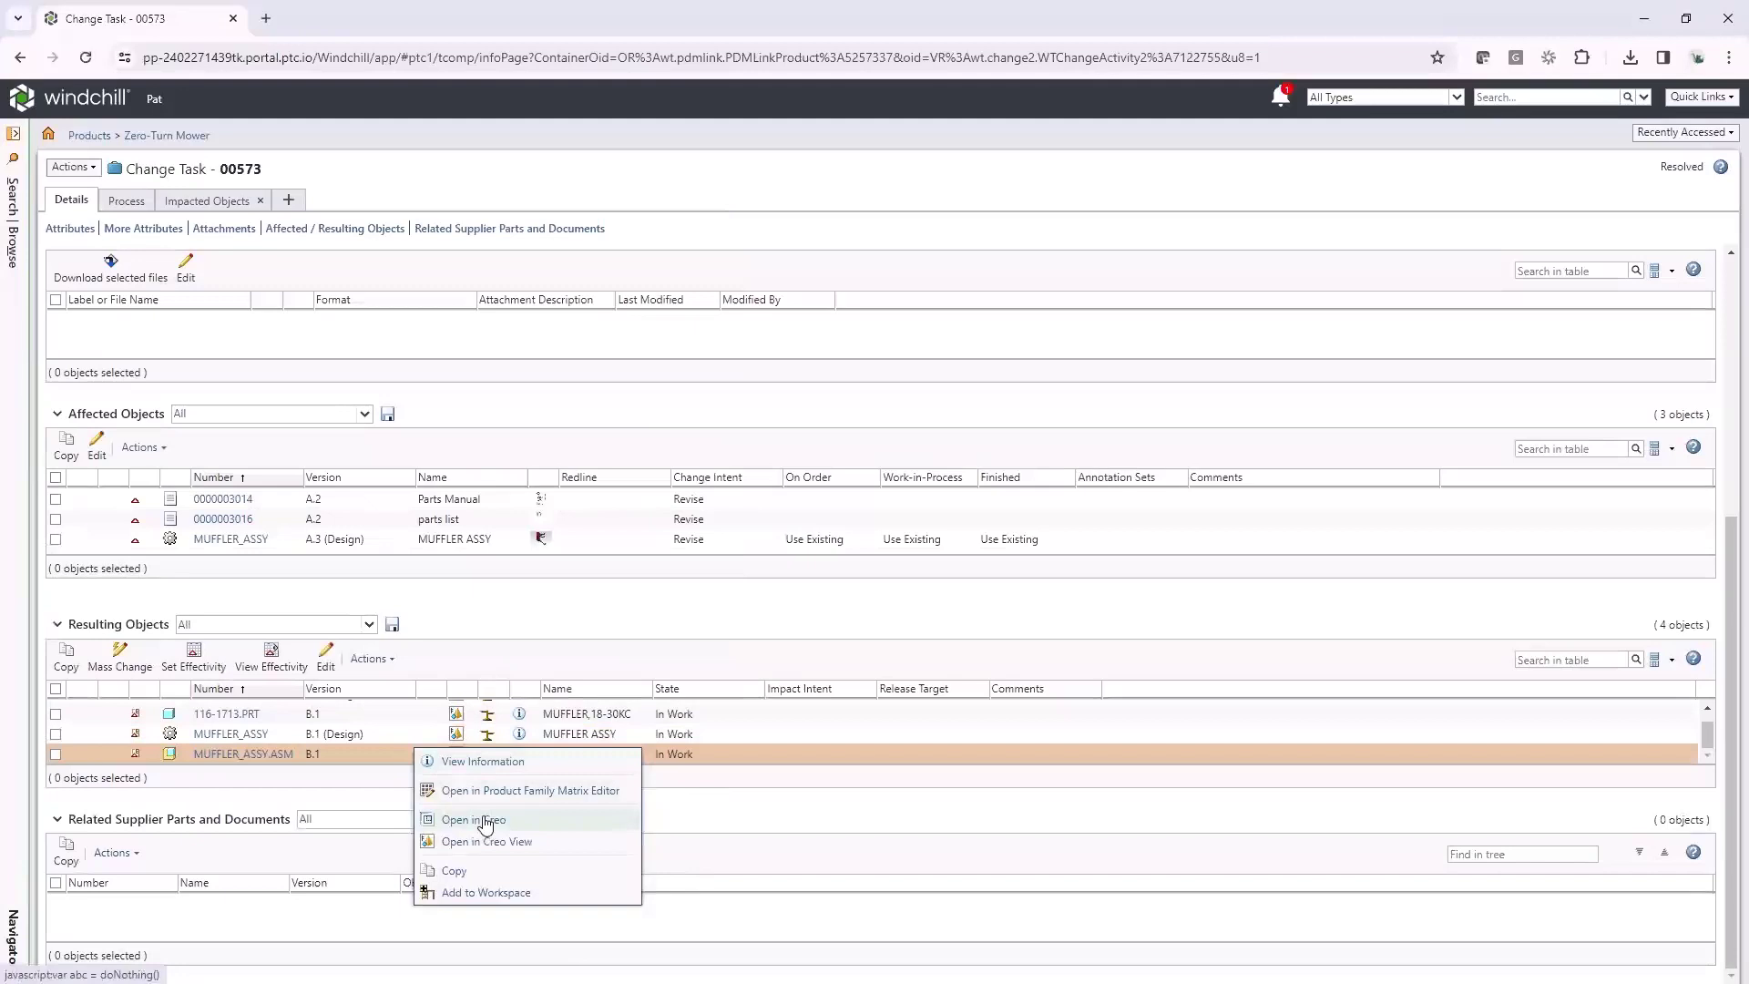
click(482, 820)
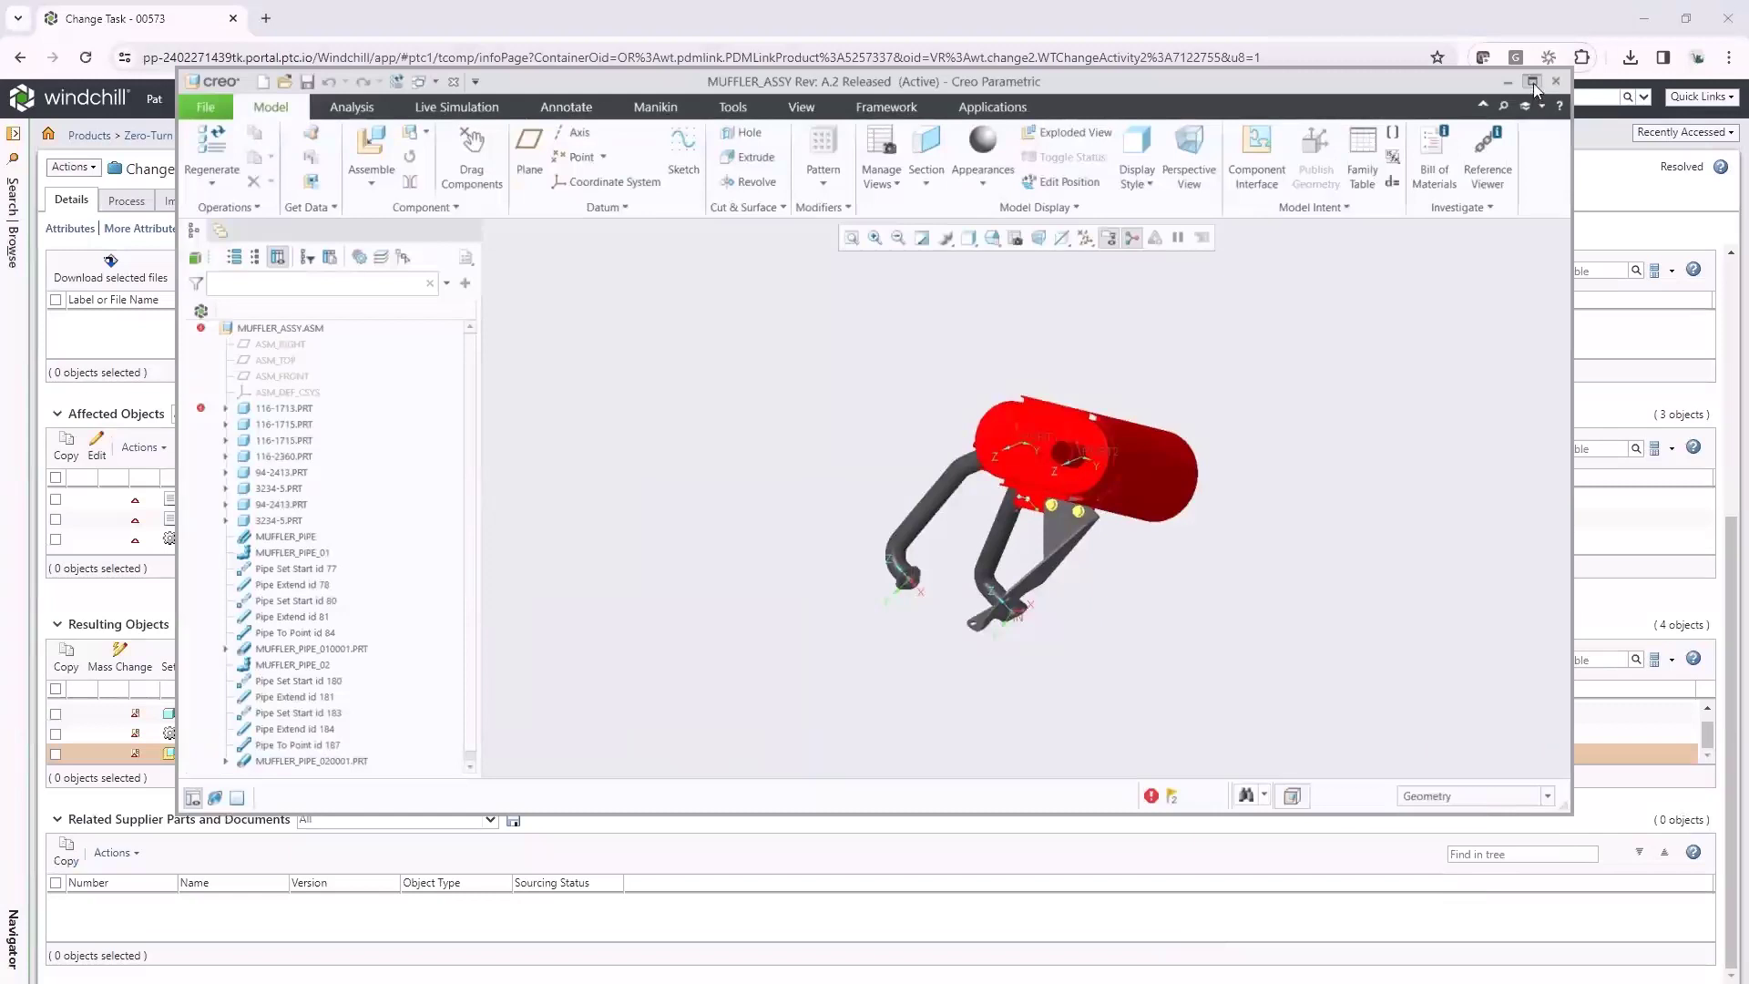
click(1533, 82)
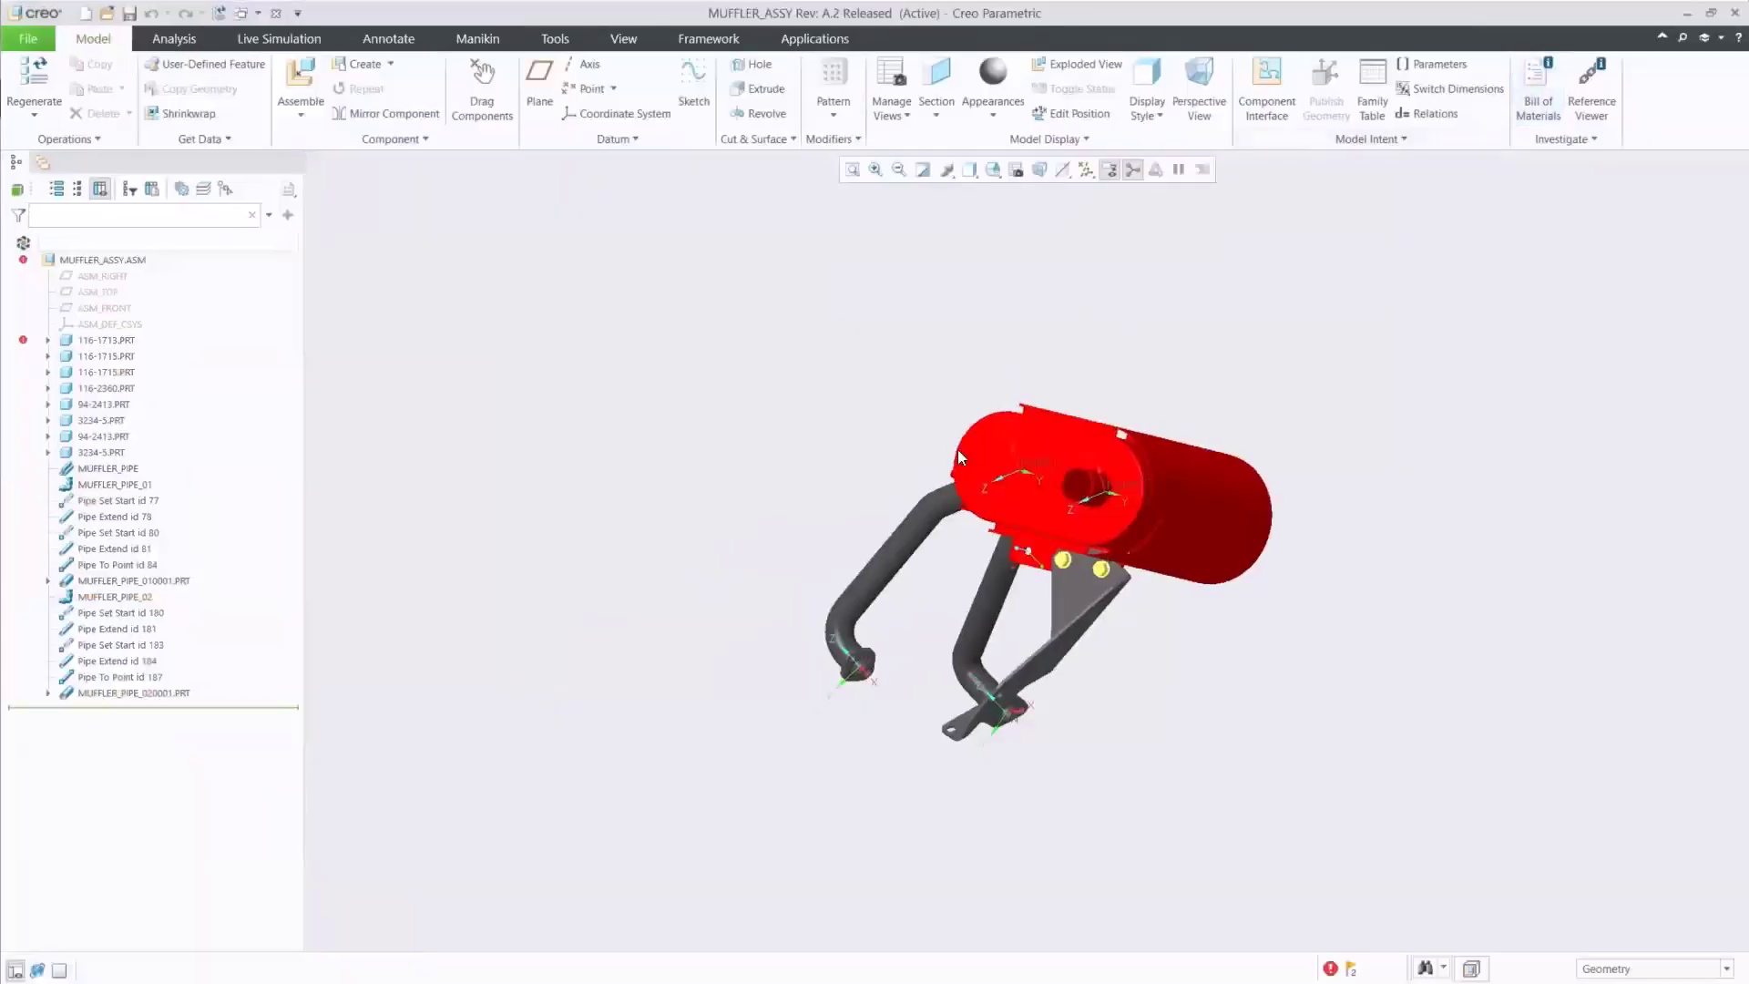
right_click(886, 421)
click(741, 372)
middle_drag(906, 439, 975, 546)
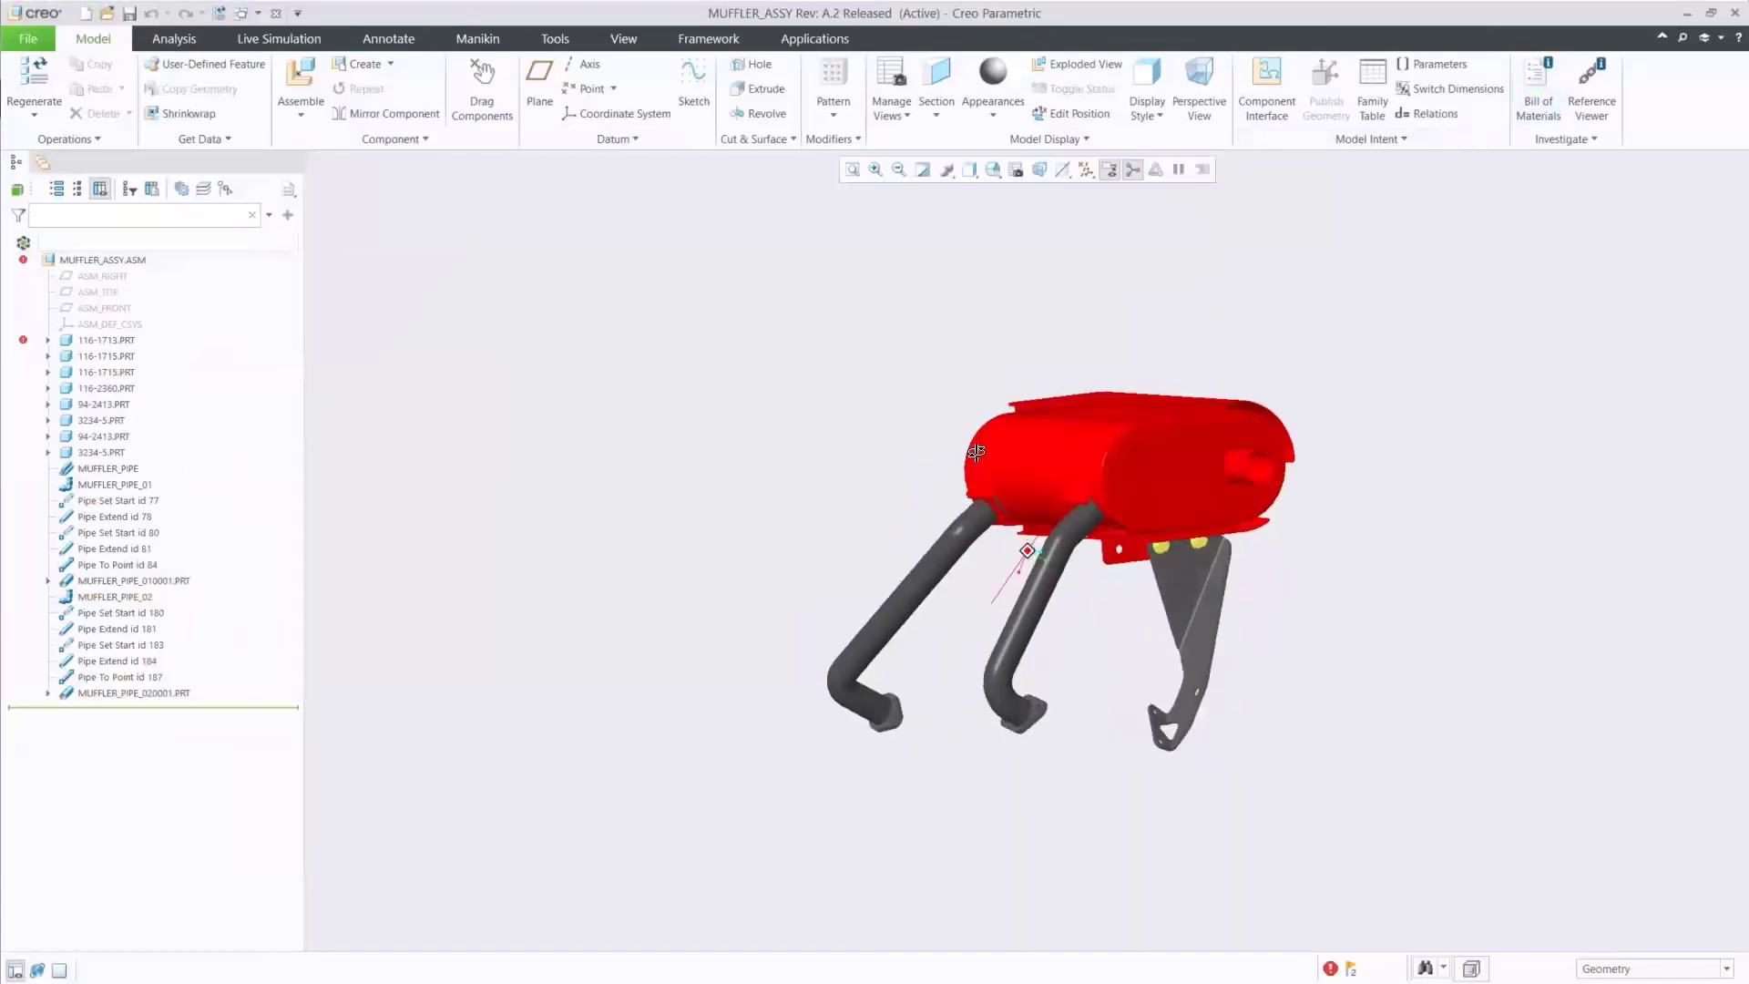
Measure the exhaust pipe end diameter as 33 mm, then minimize Creo
click(174, 39)
click(524, 92)
scroll(1291, 505, up, 5)
click(1315, 483)
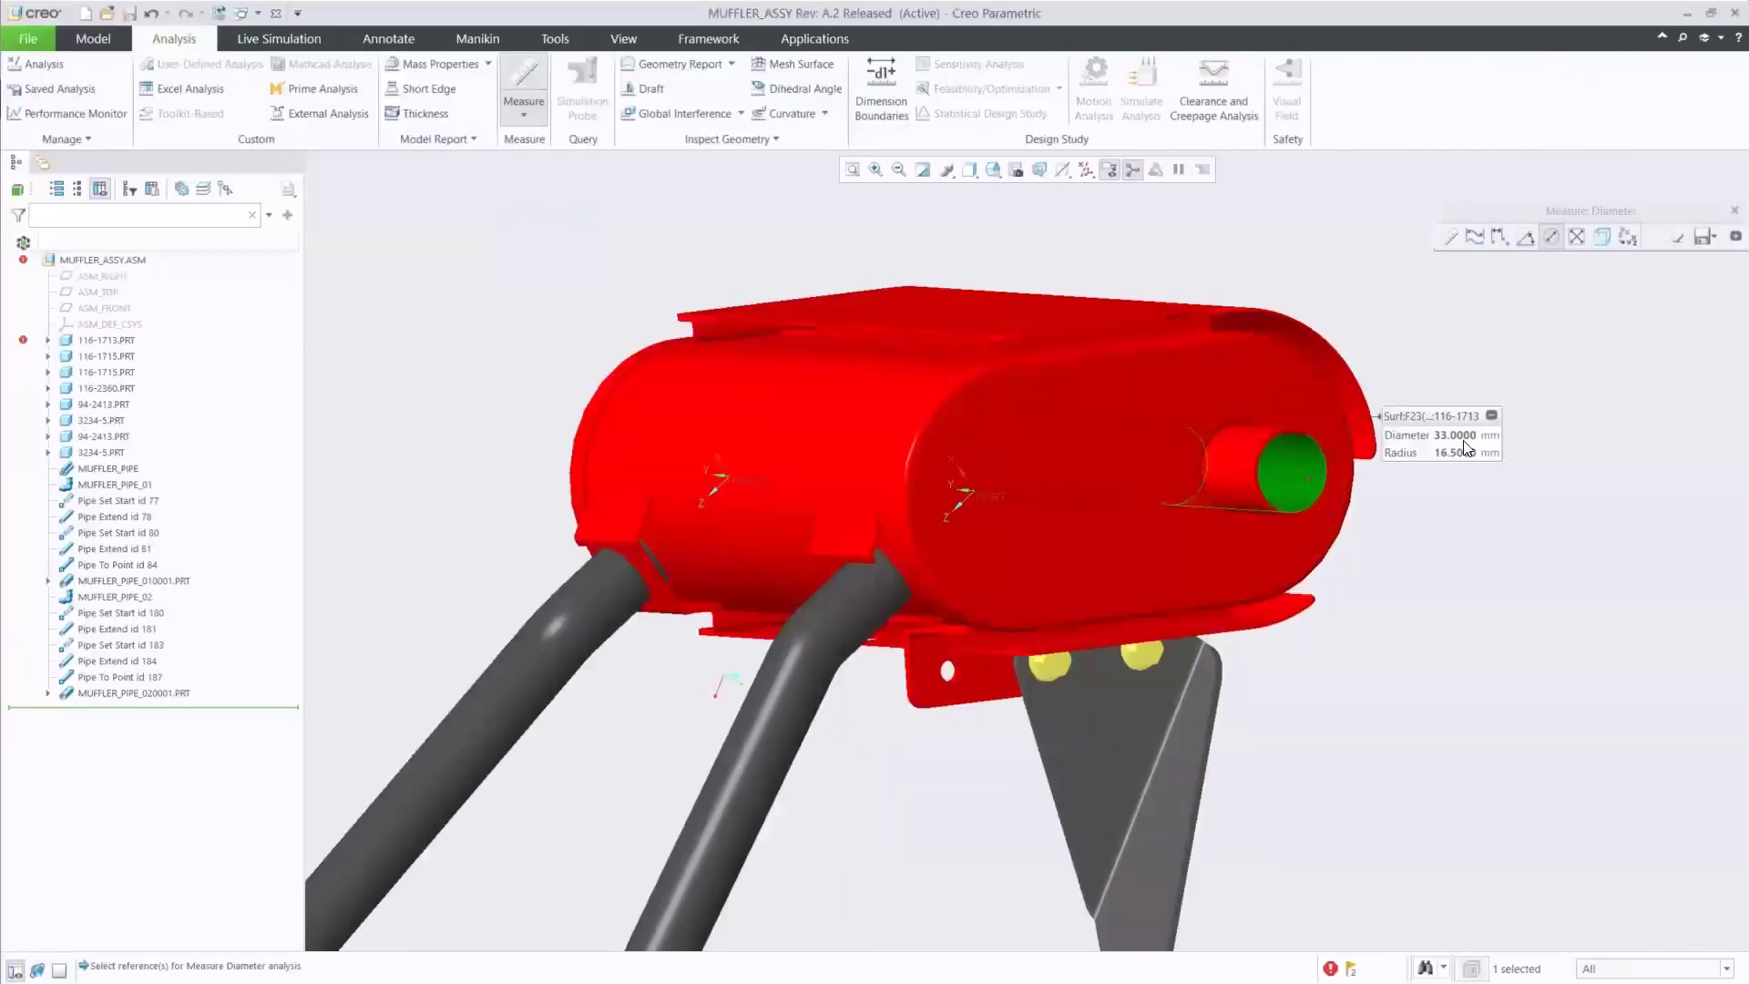
click(1687, 14)
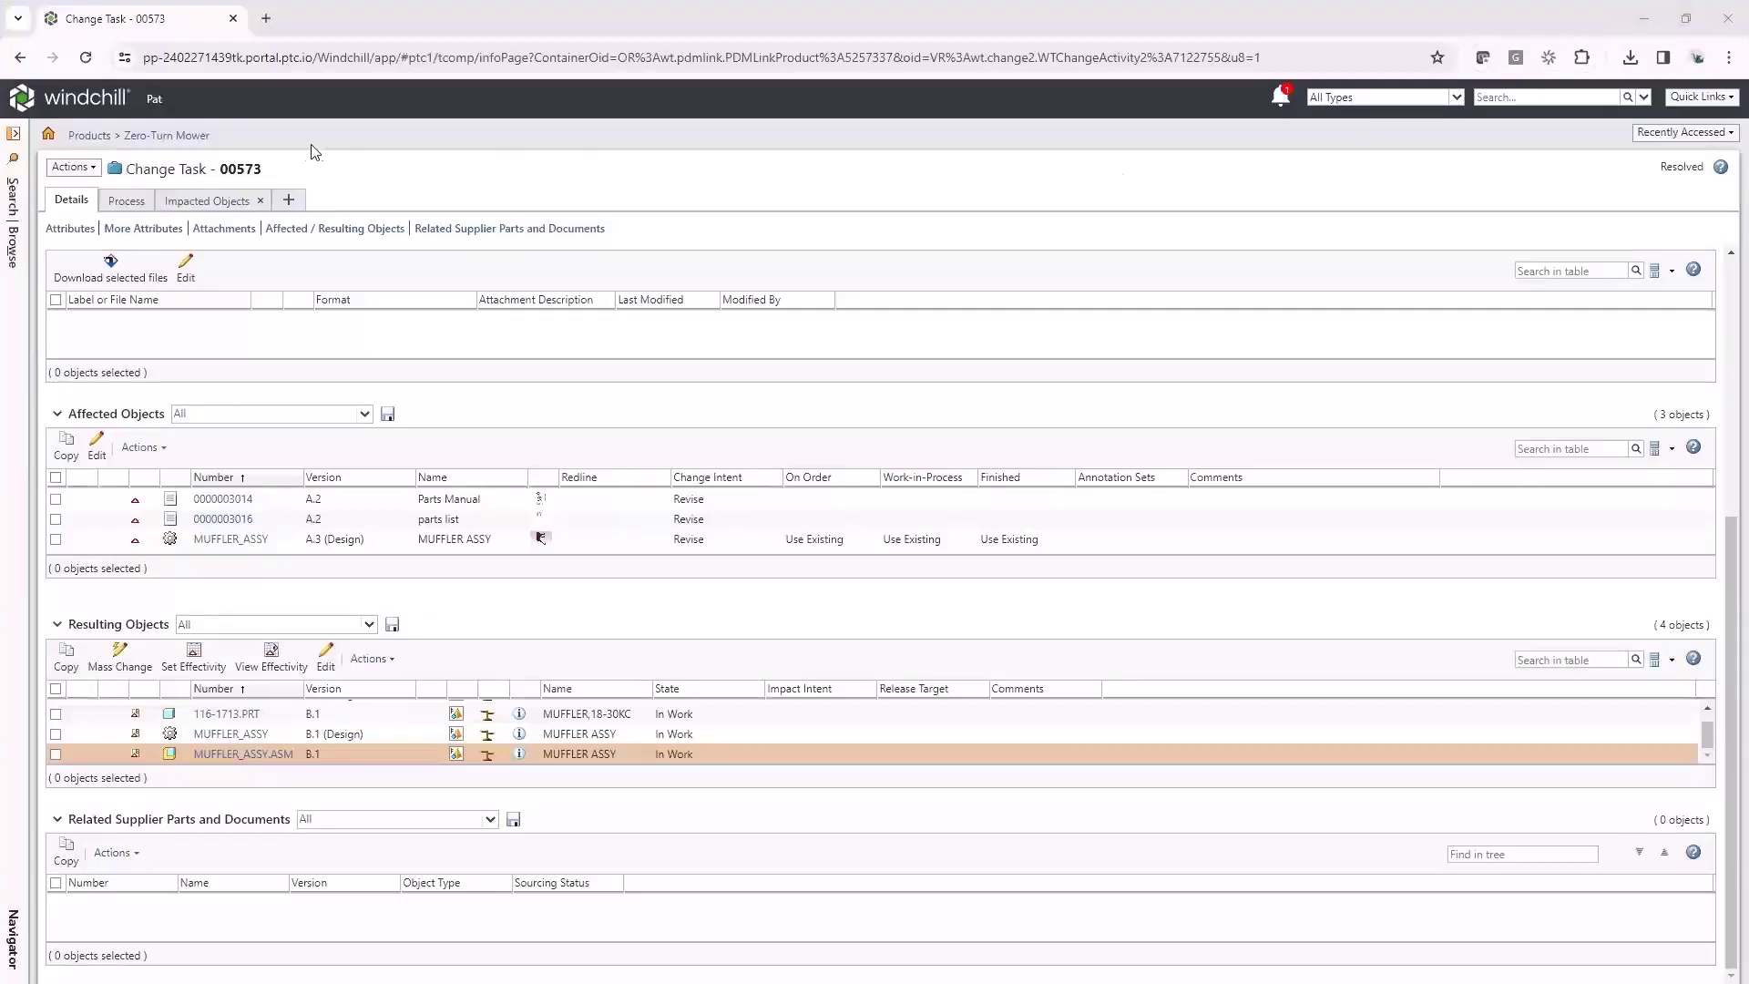
Return to the Windchill home page showing the Update MBOM task in My Tasks
click(48, 135)
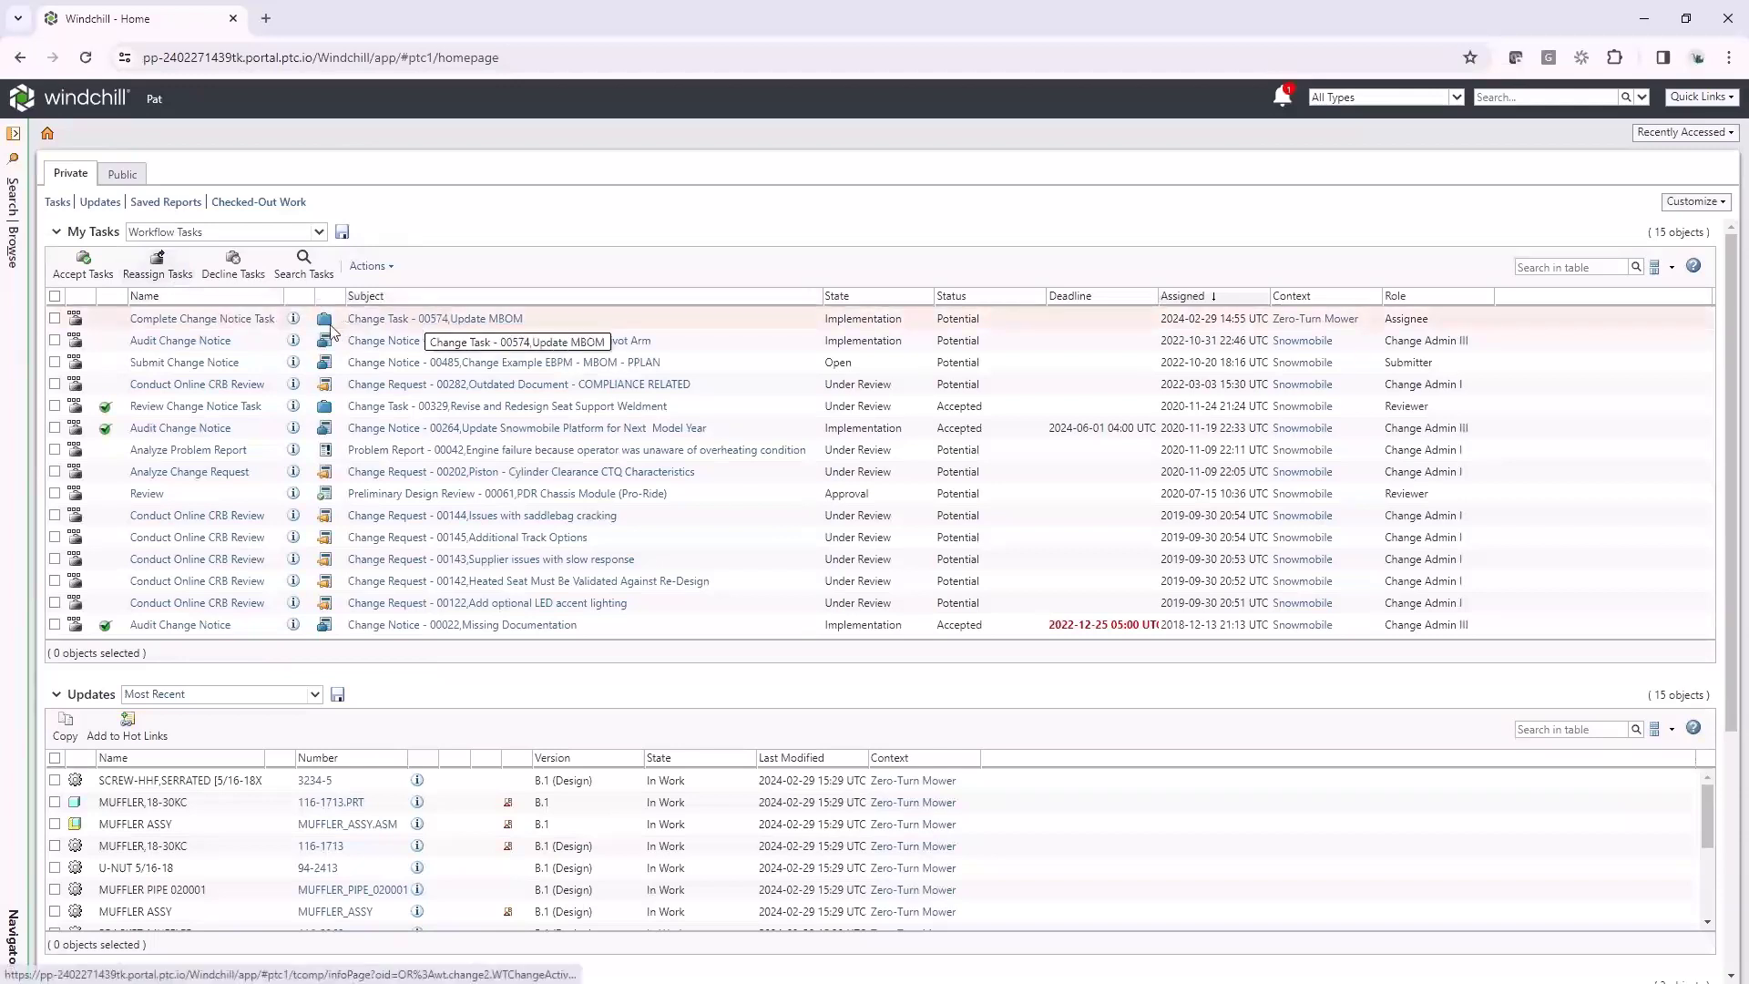
Open Change Task 00574, Update MBOM, from the My Tasks list
click(412, 320)
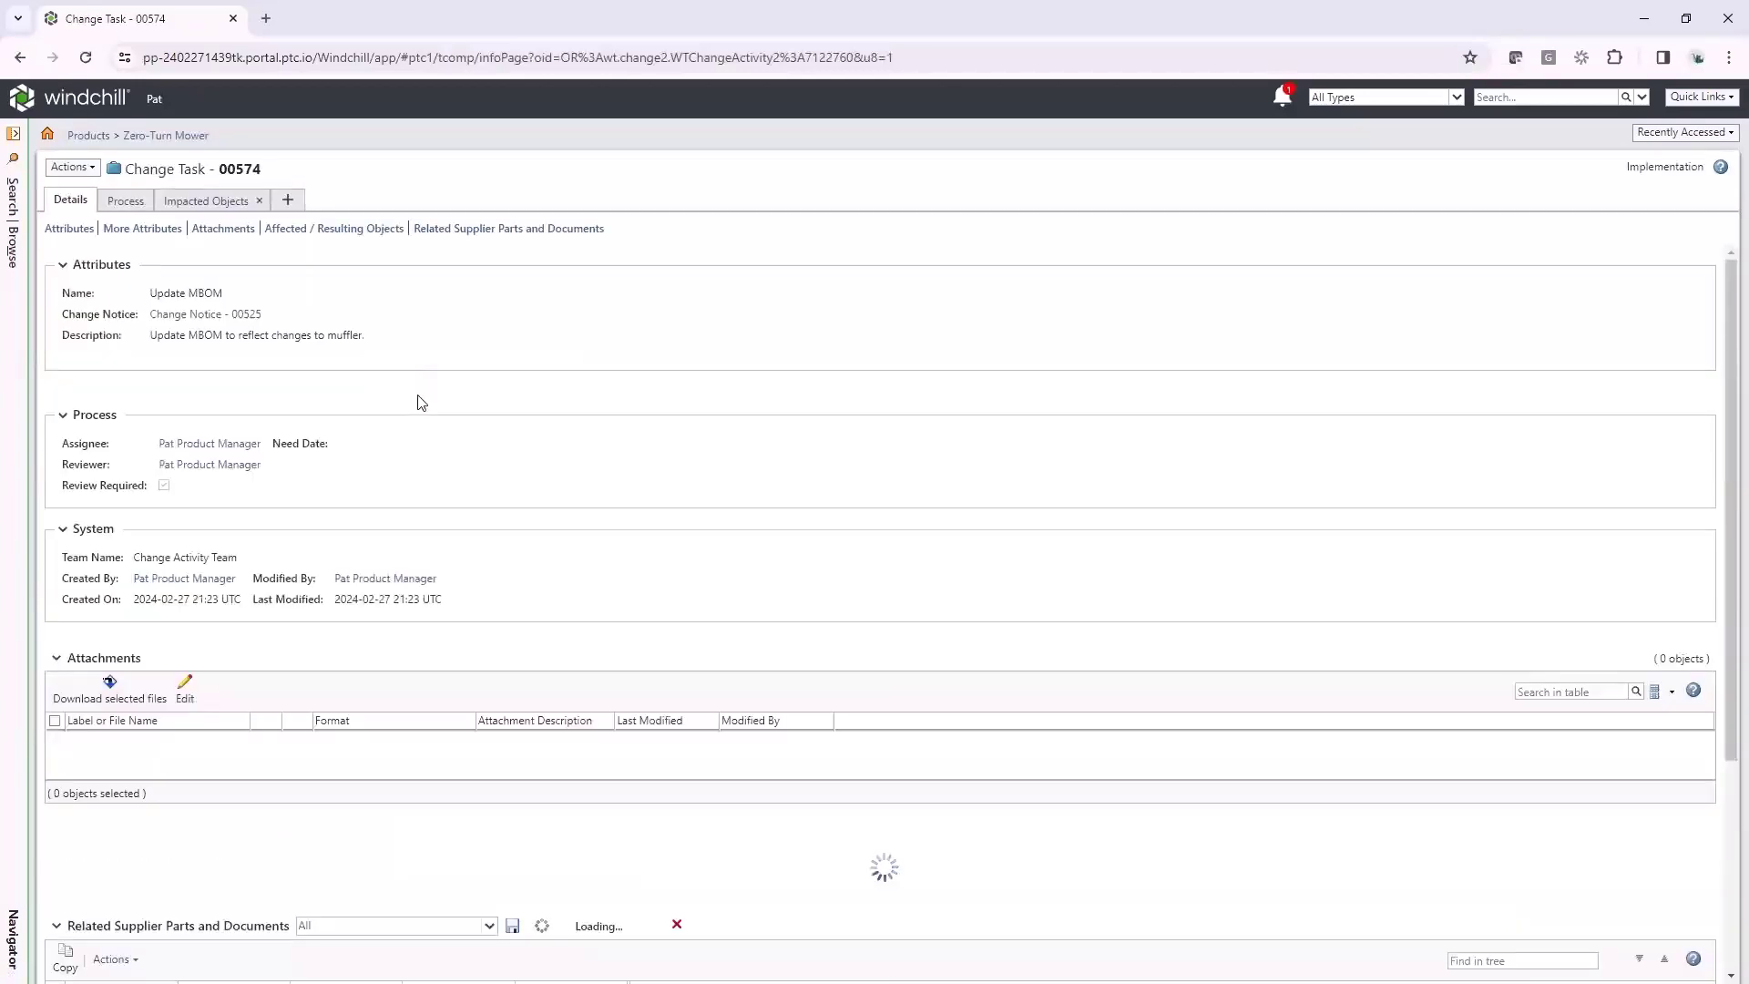
Open the MUFFLER_ASSY B.1 design part from Recently Accessed and launch it in BOM Transformer
scroll(506, 368, down, 1)
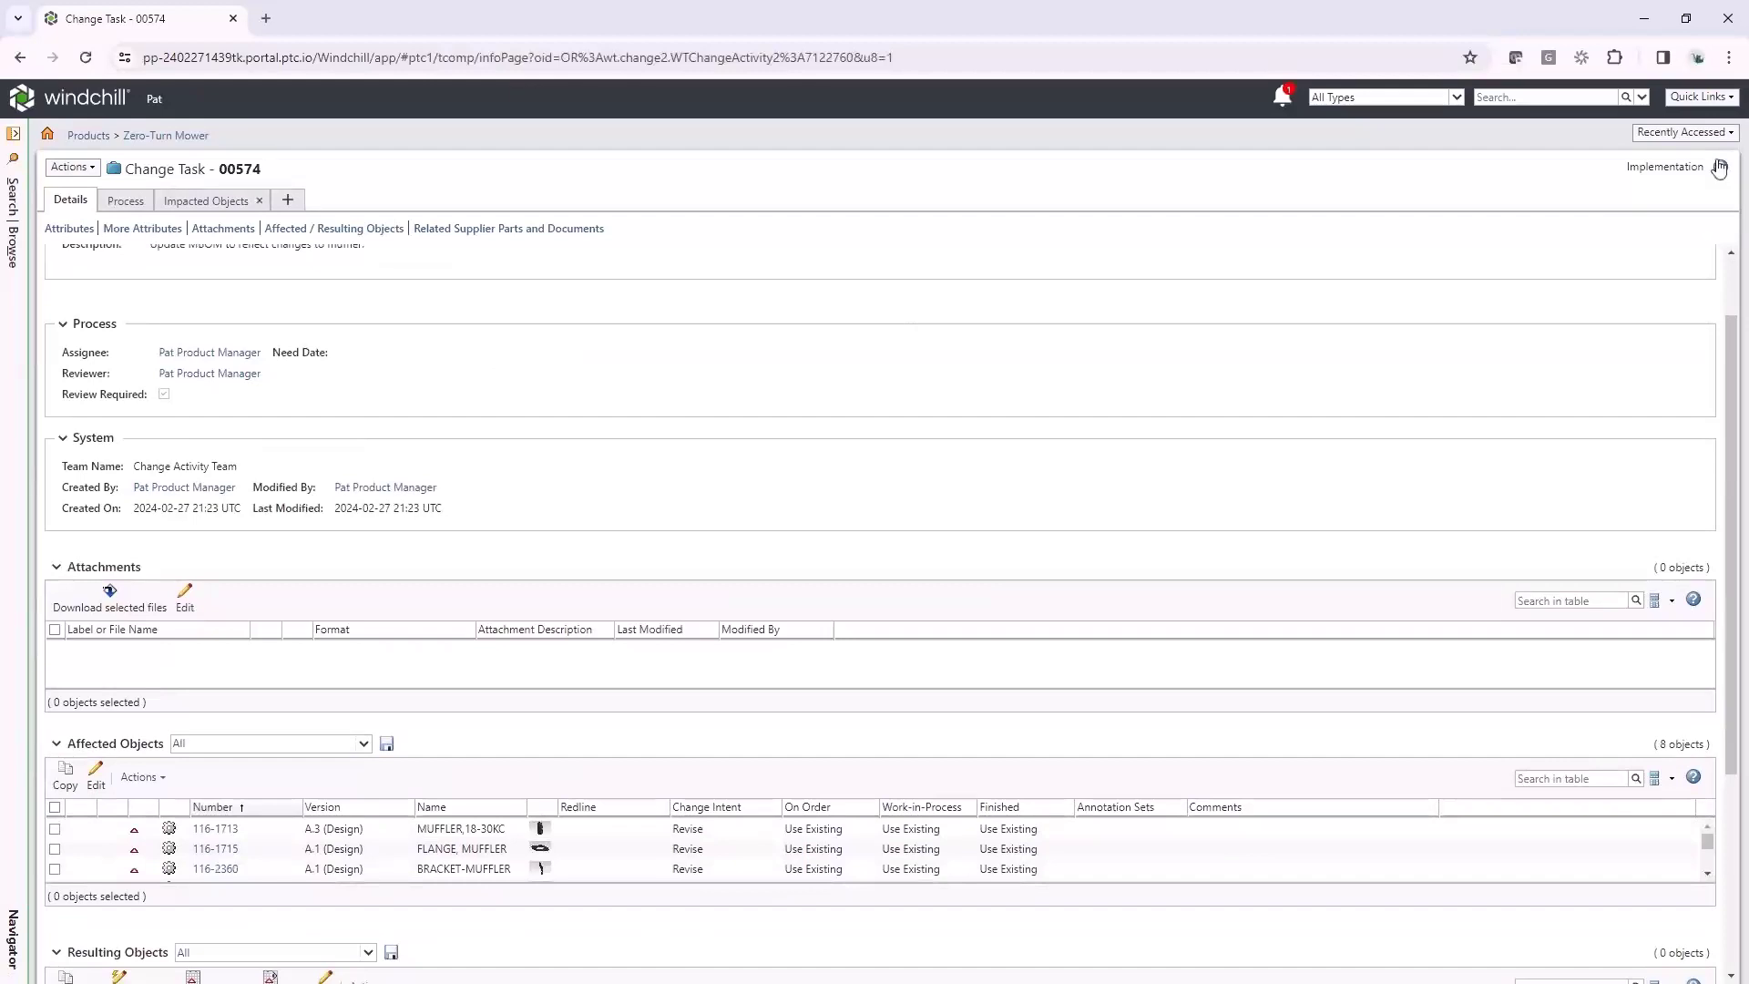
click(1684, 134)
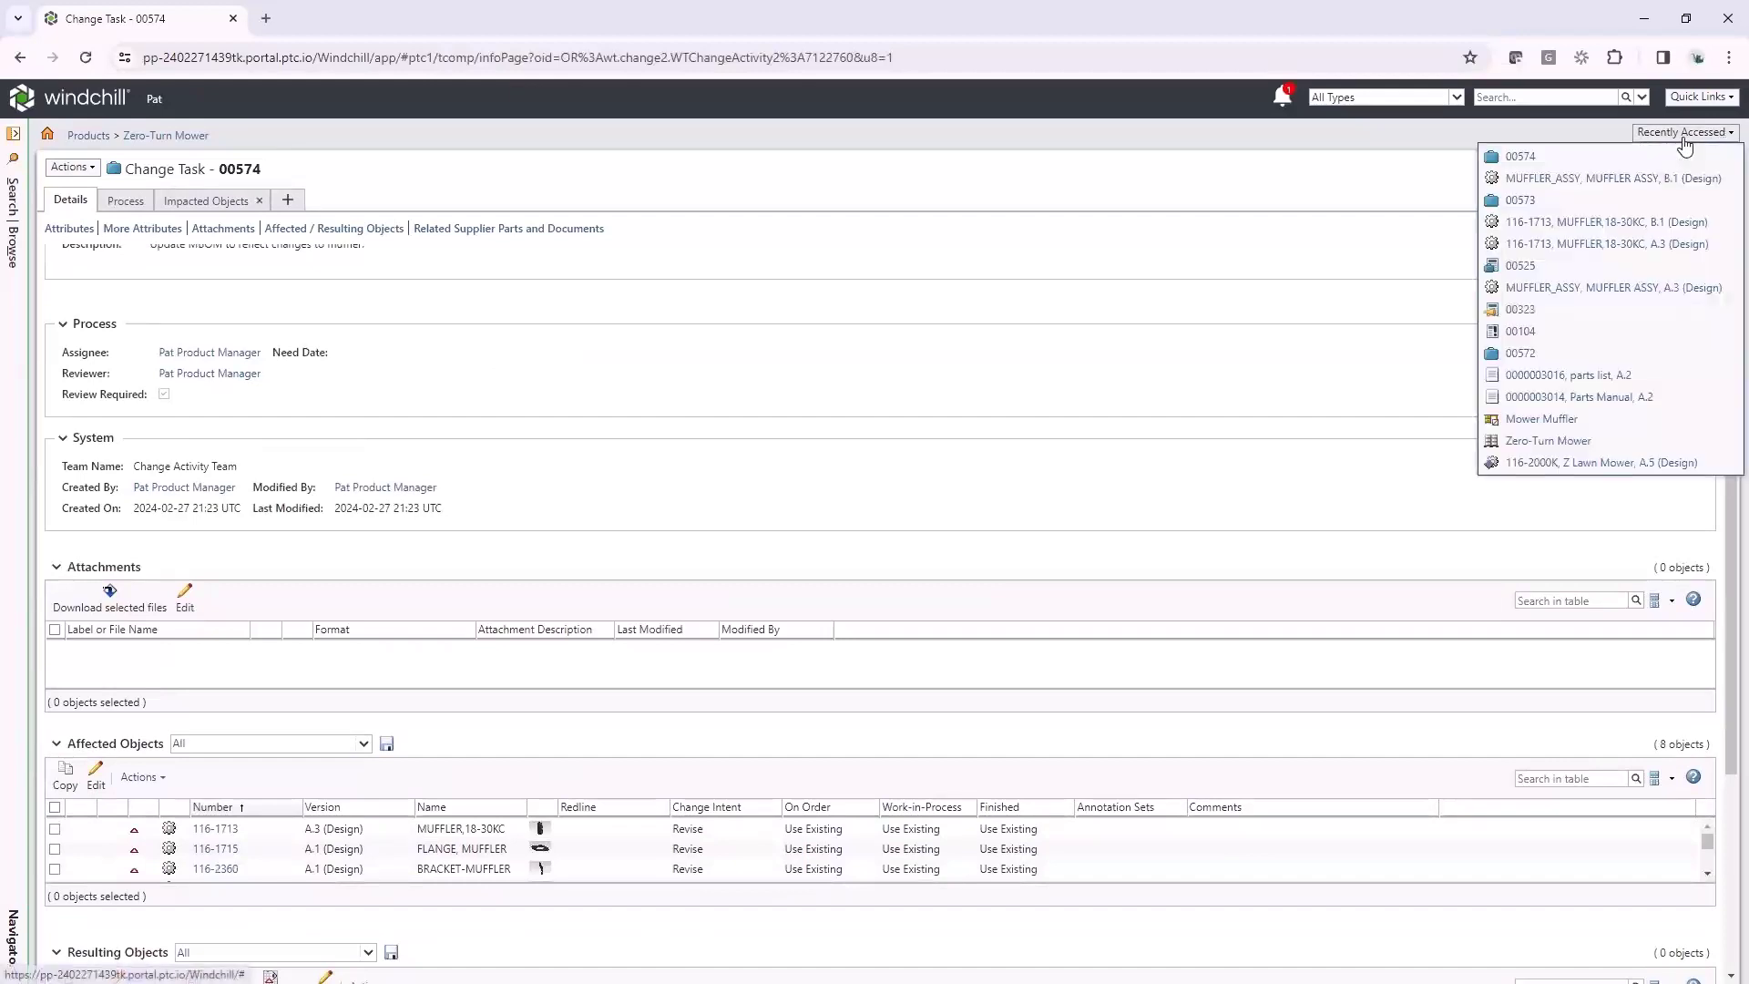
click(1635, 178)
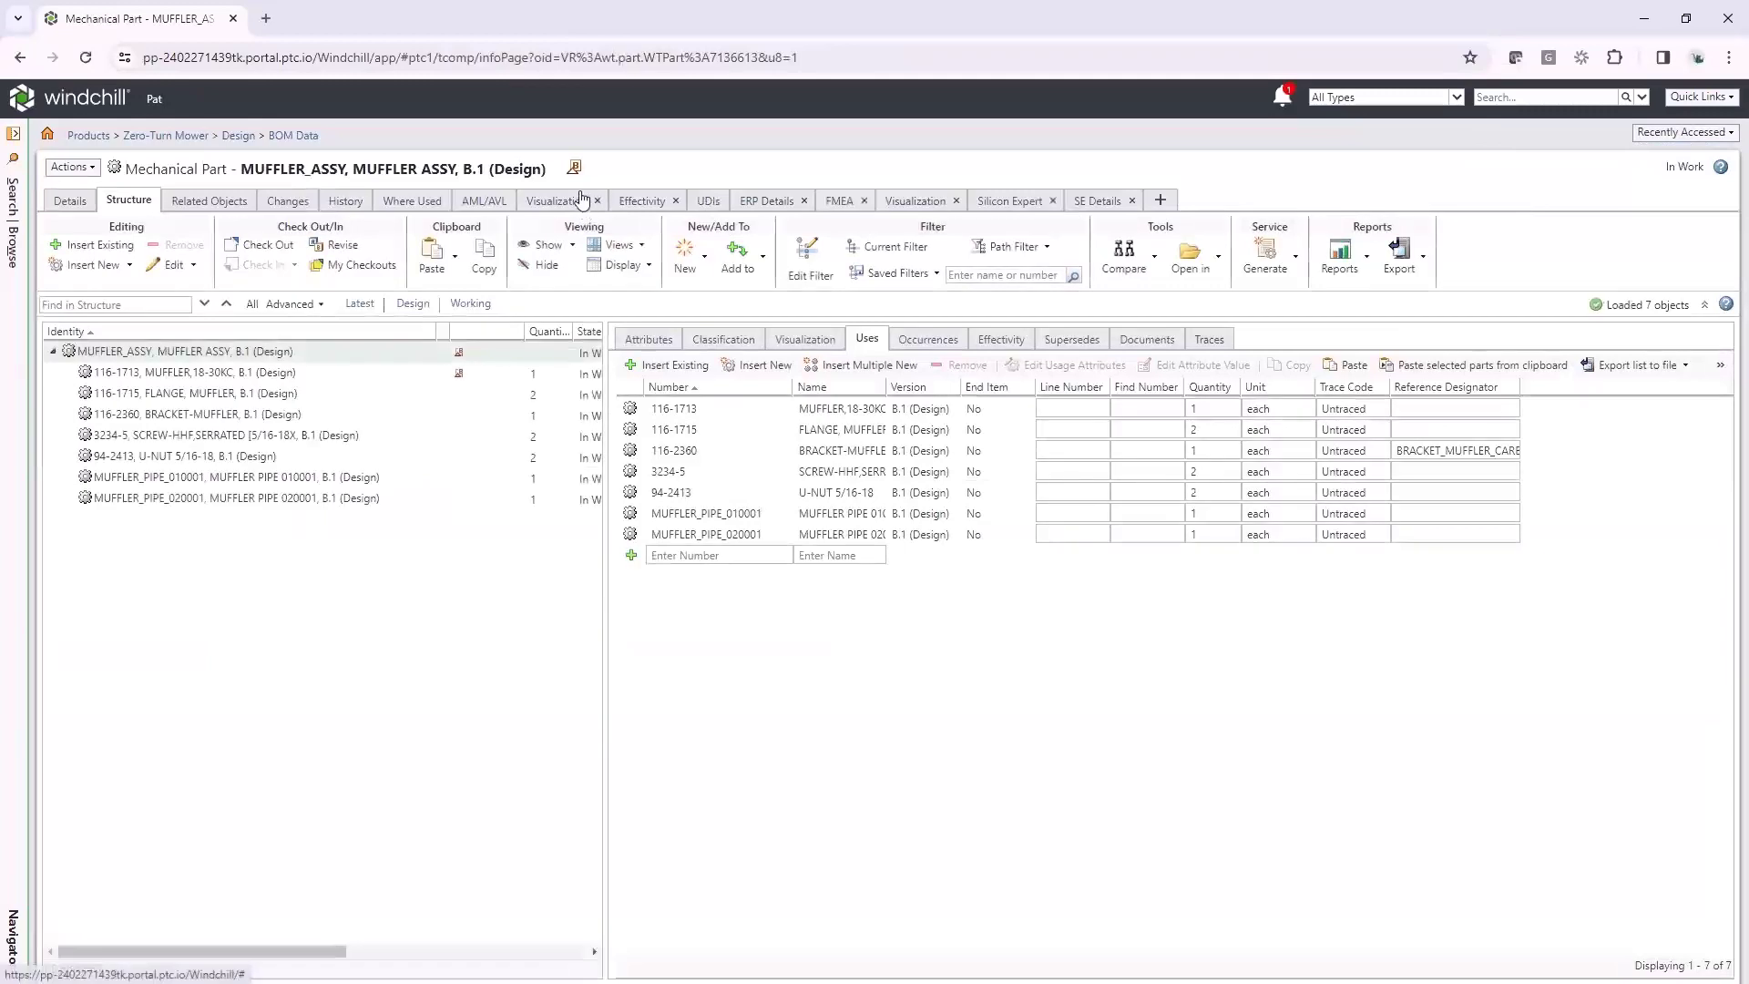
click(71, 169)
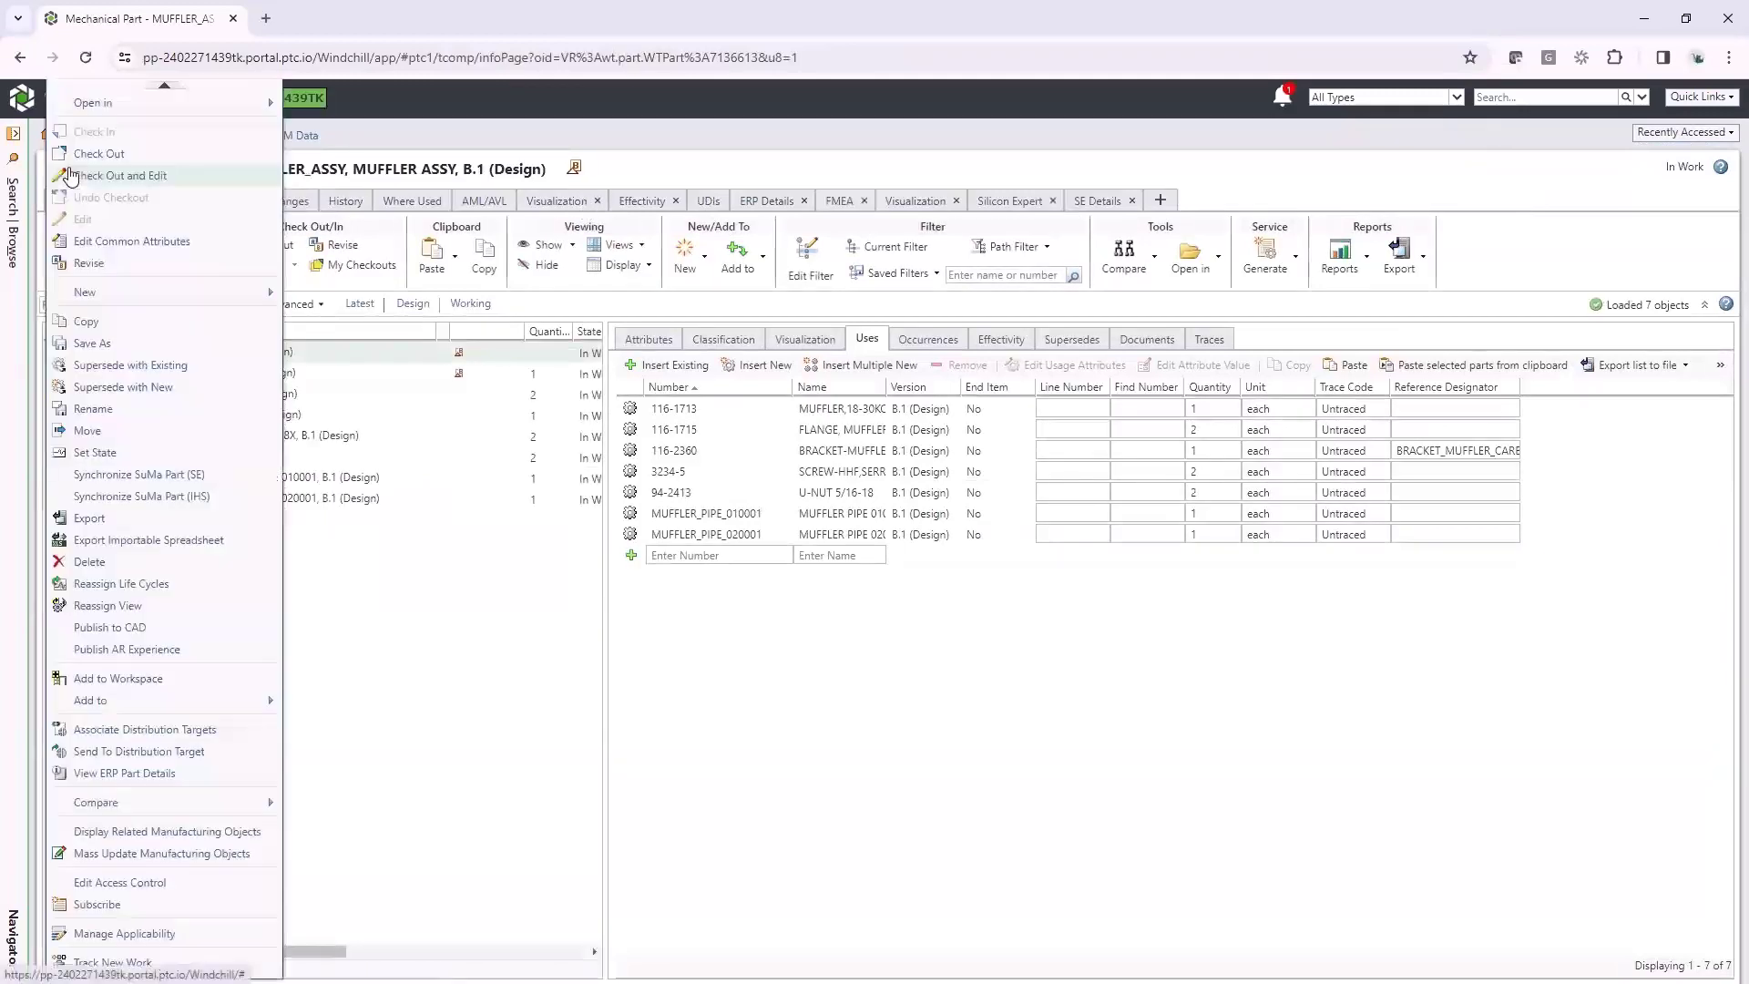
mouse_move(125, 110)
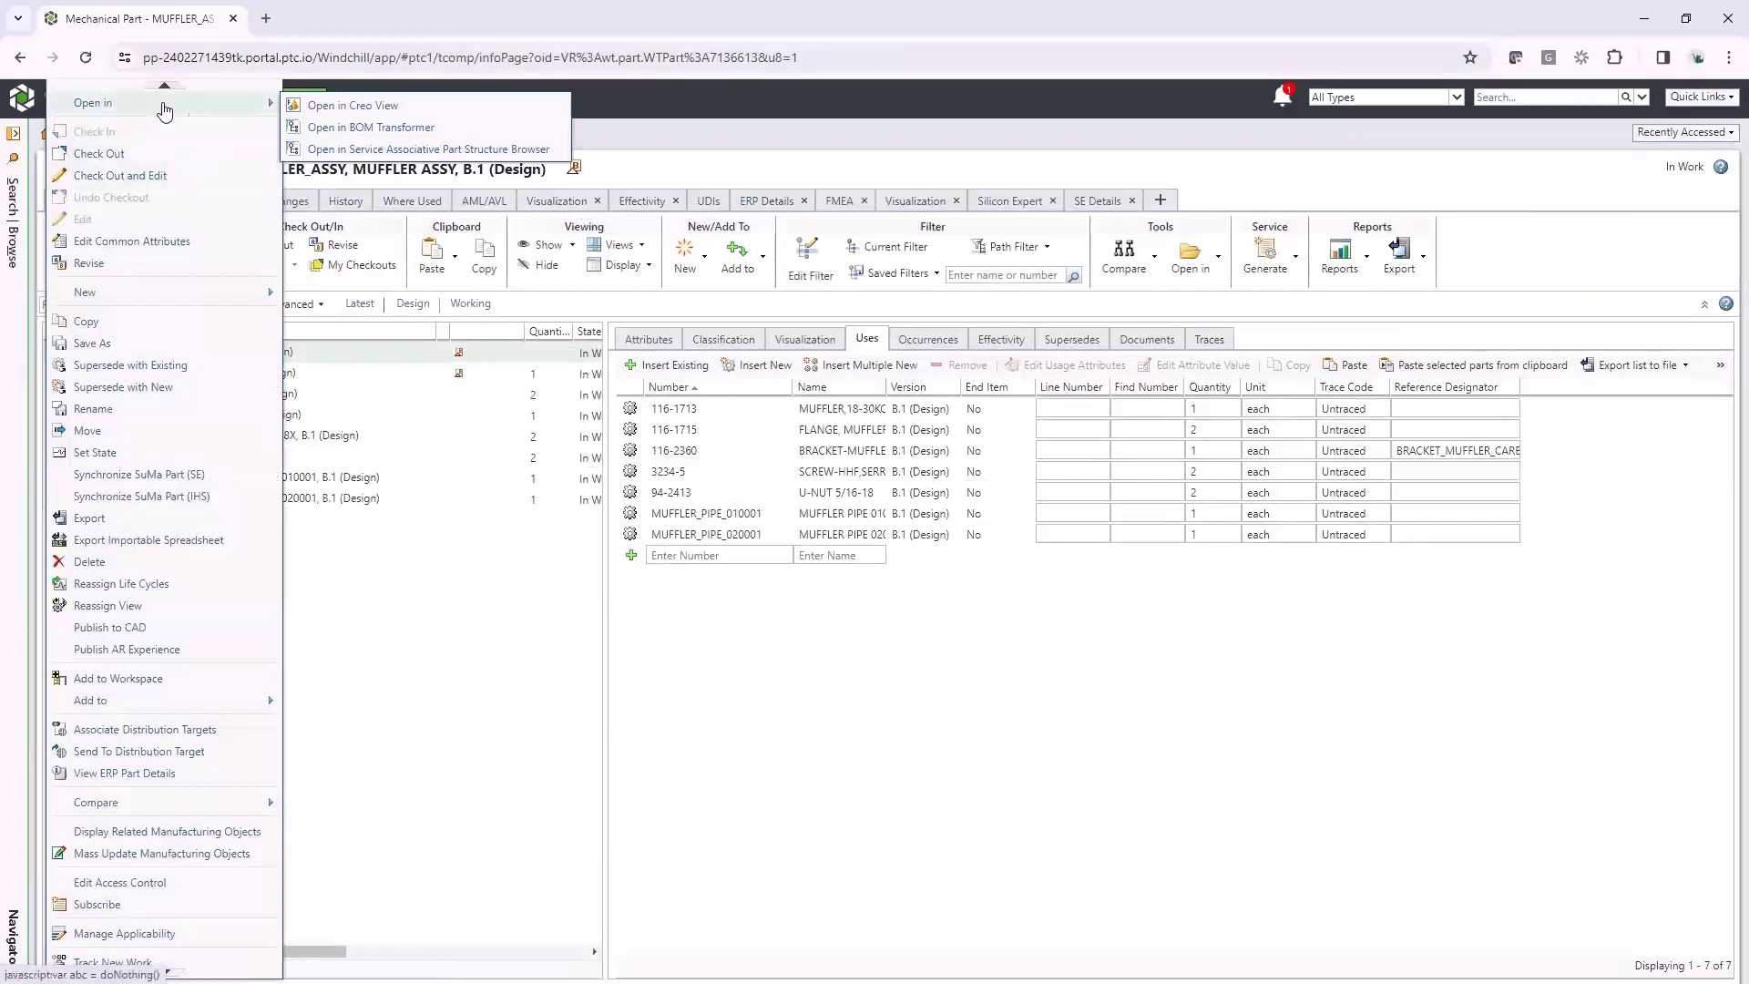
click(426, 127)
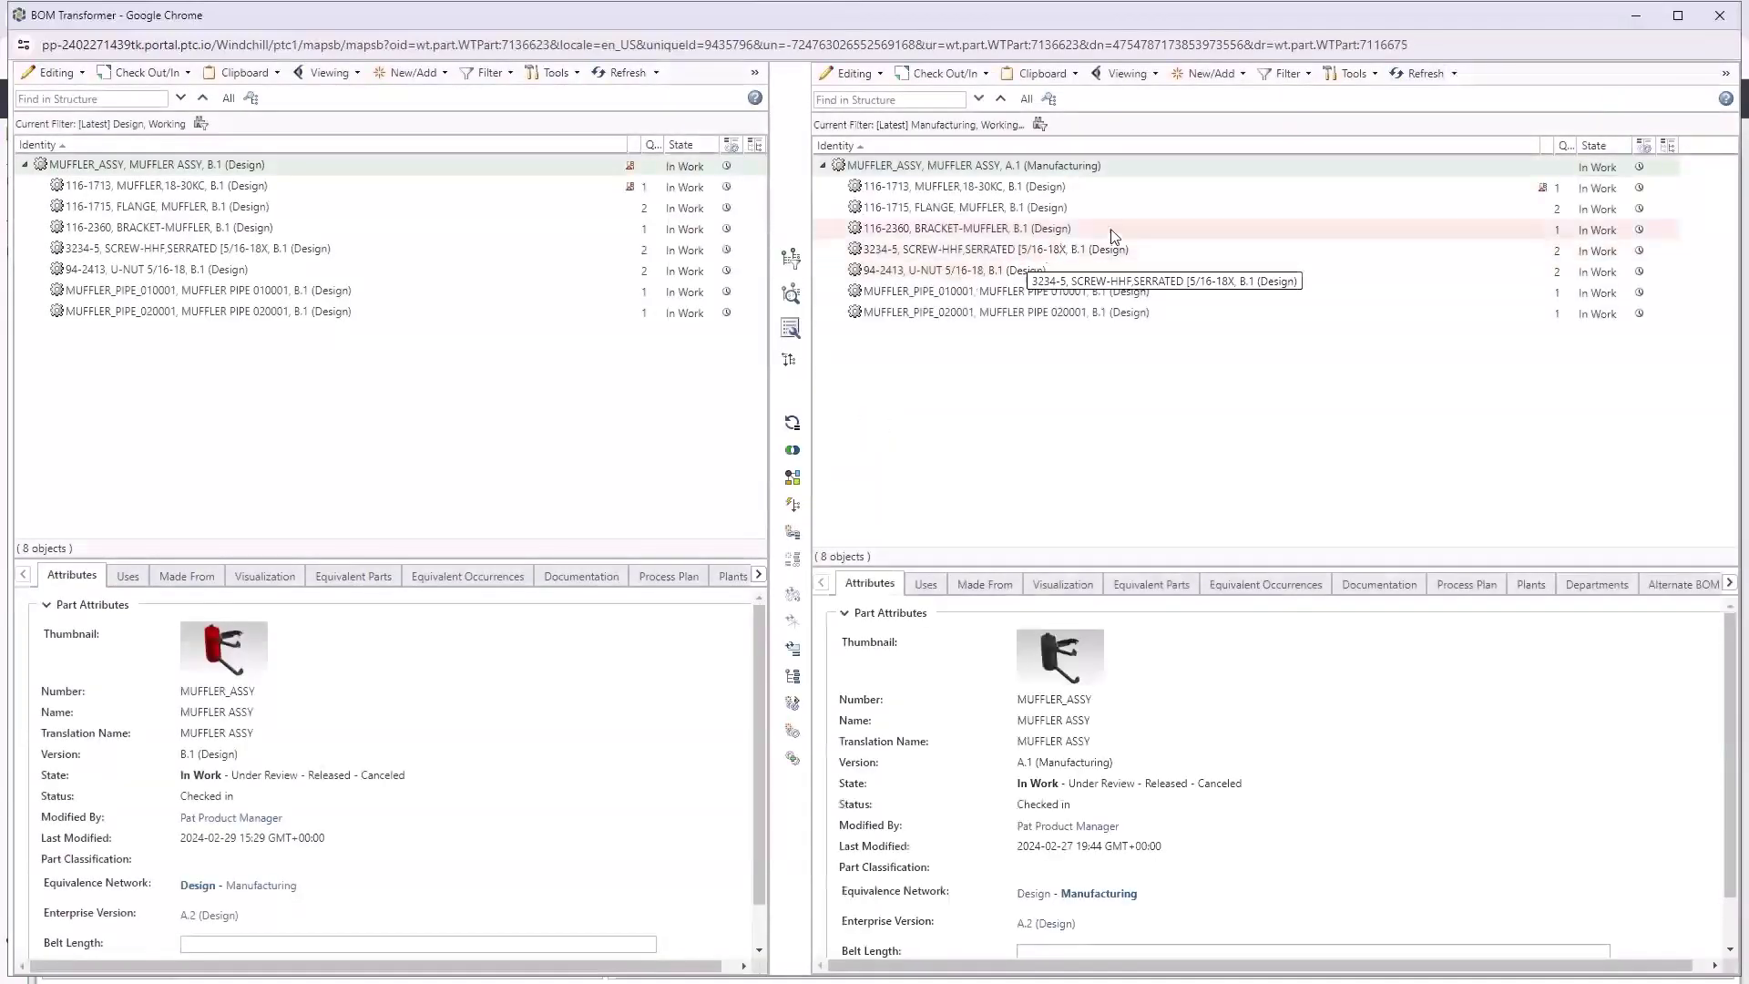
Update the manufacturing MUFFLER_ASSY (116-1713) to its current upstream equivalent with carry-over, then refresh
click(1188, 189)
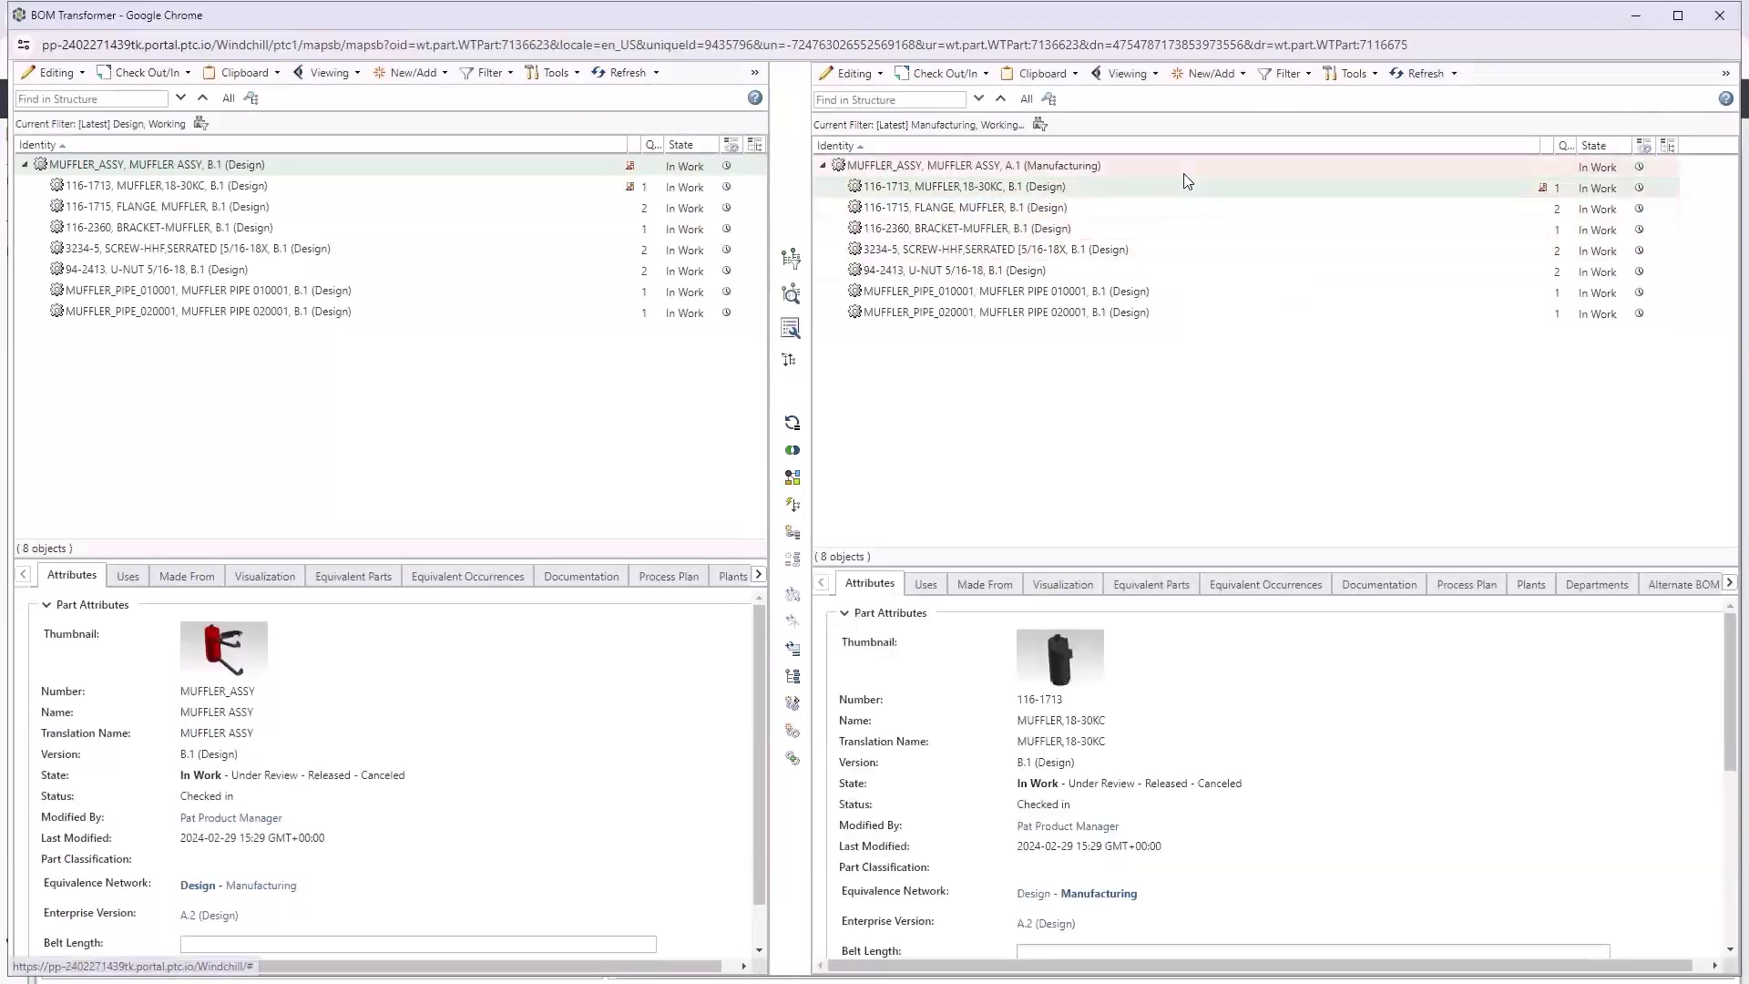
click(1193, 168)
right_click(1396, 188)
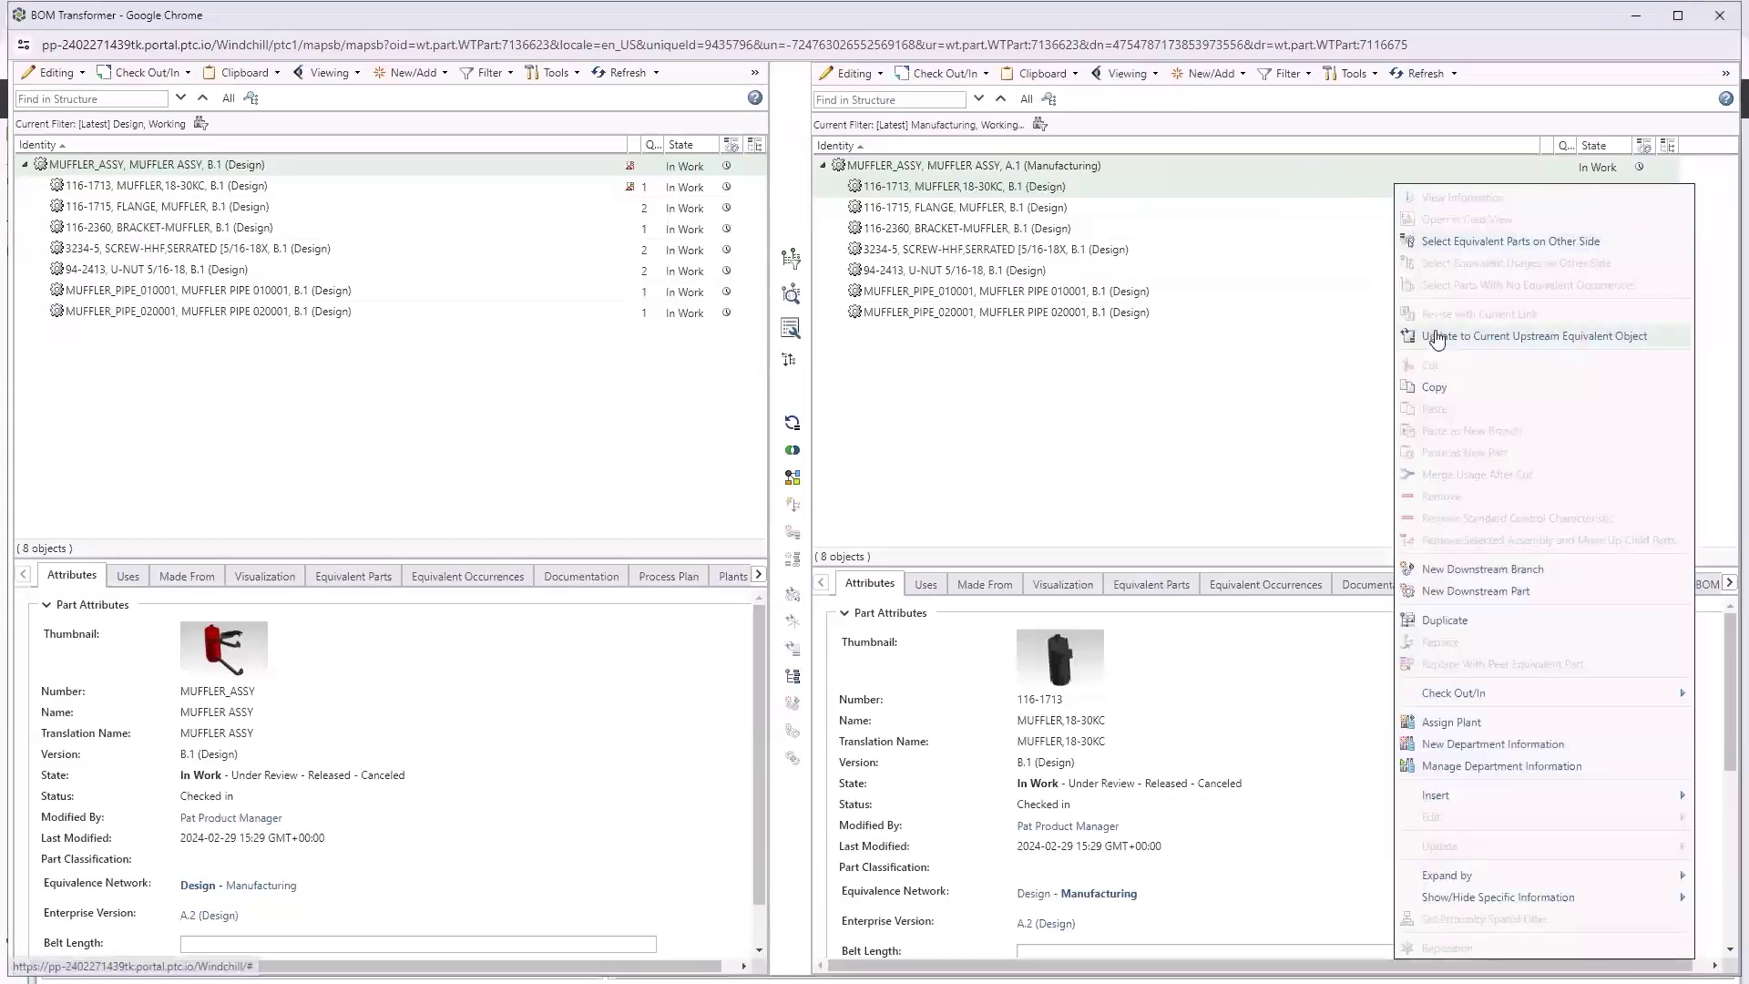
click(1437, 337)
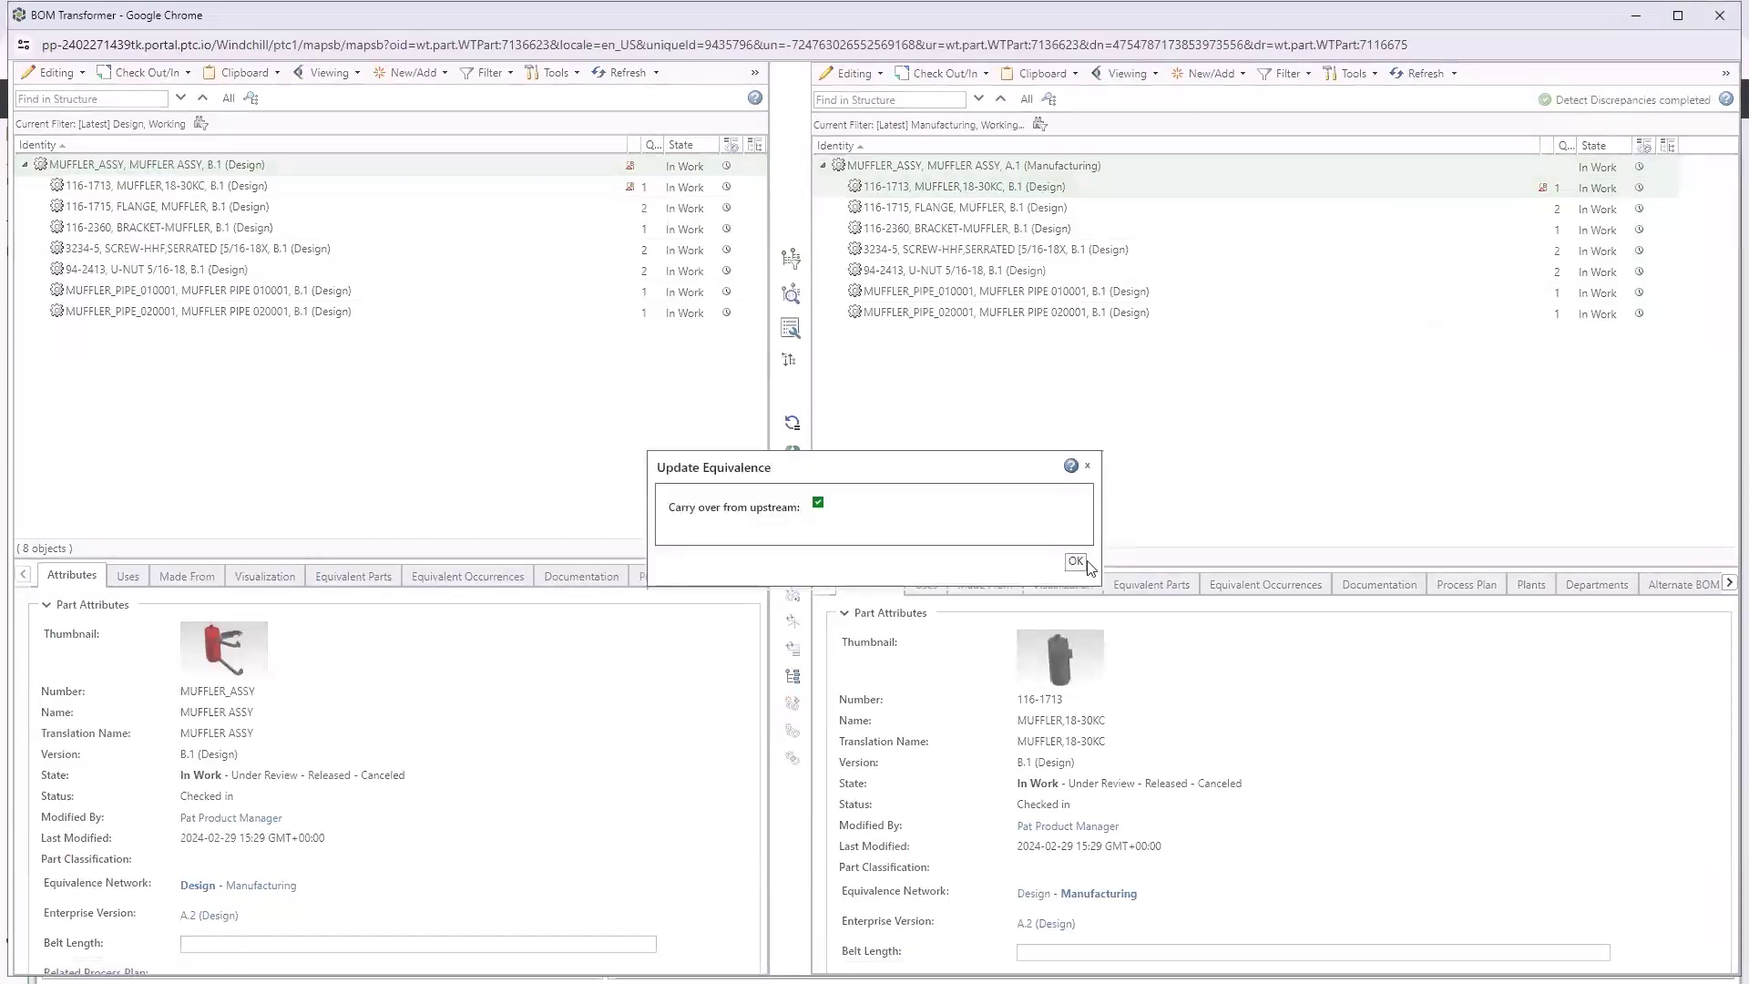
click(1076, 562)
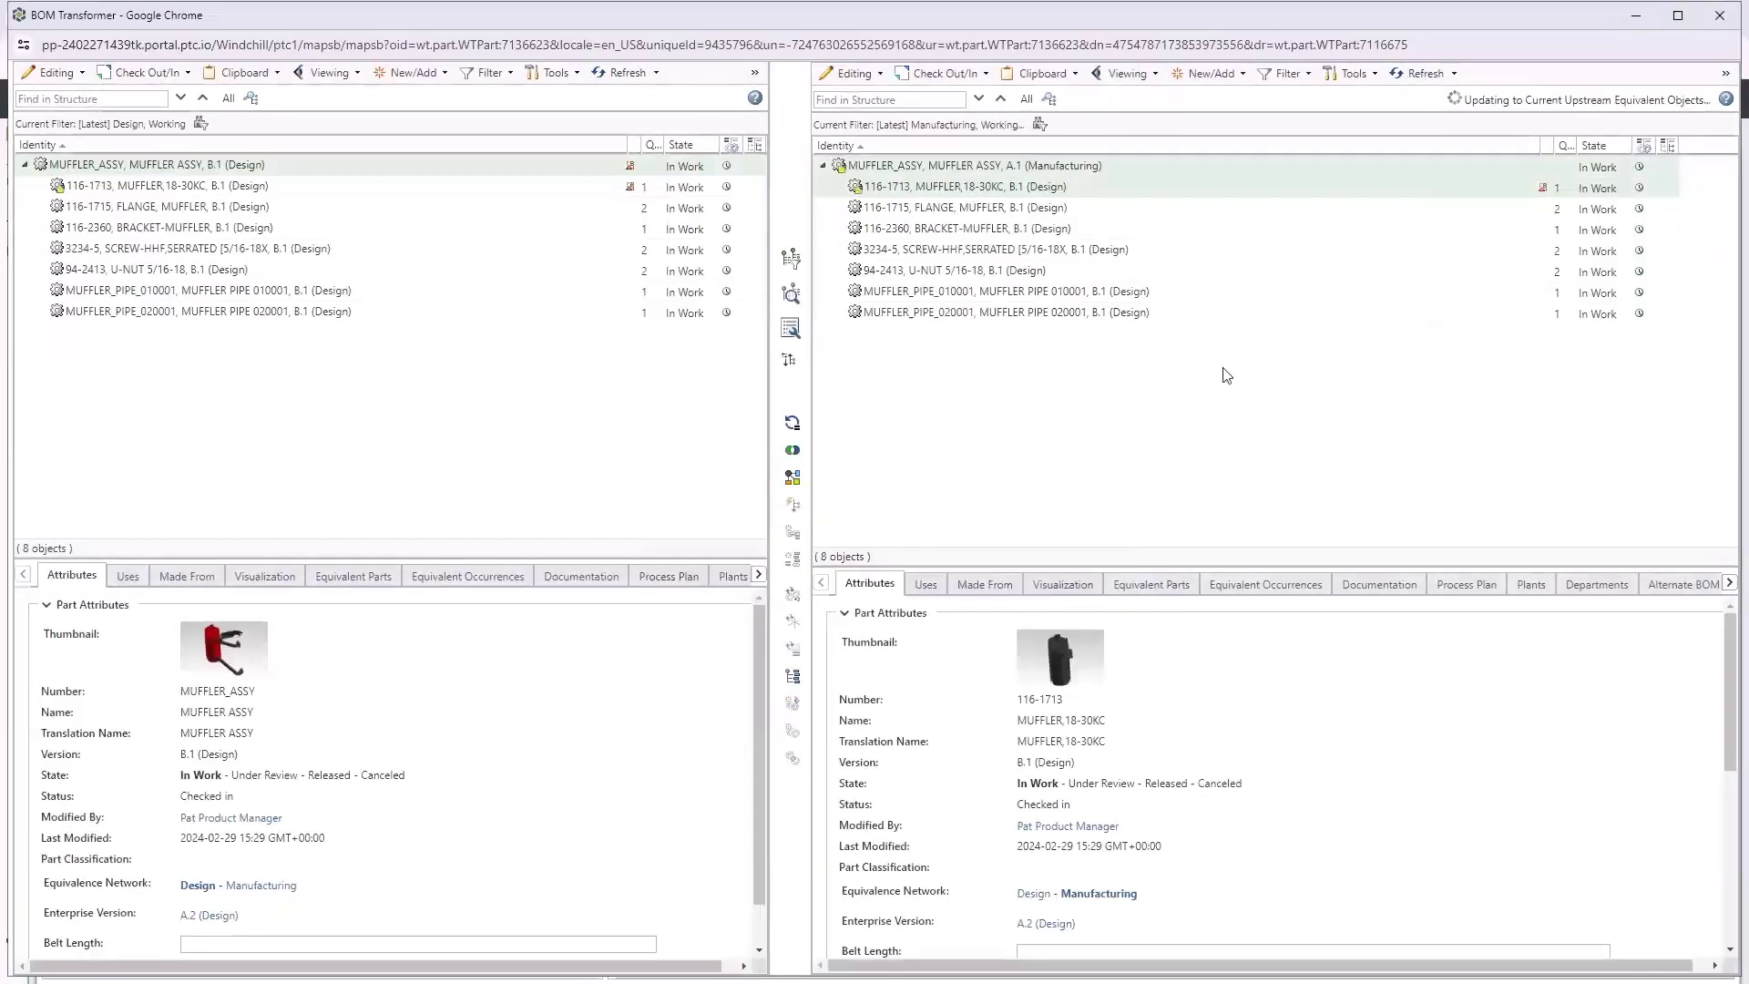
click(1413, 73)
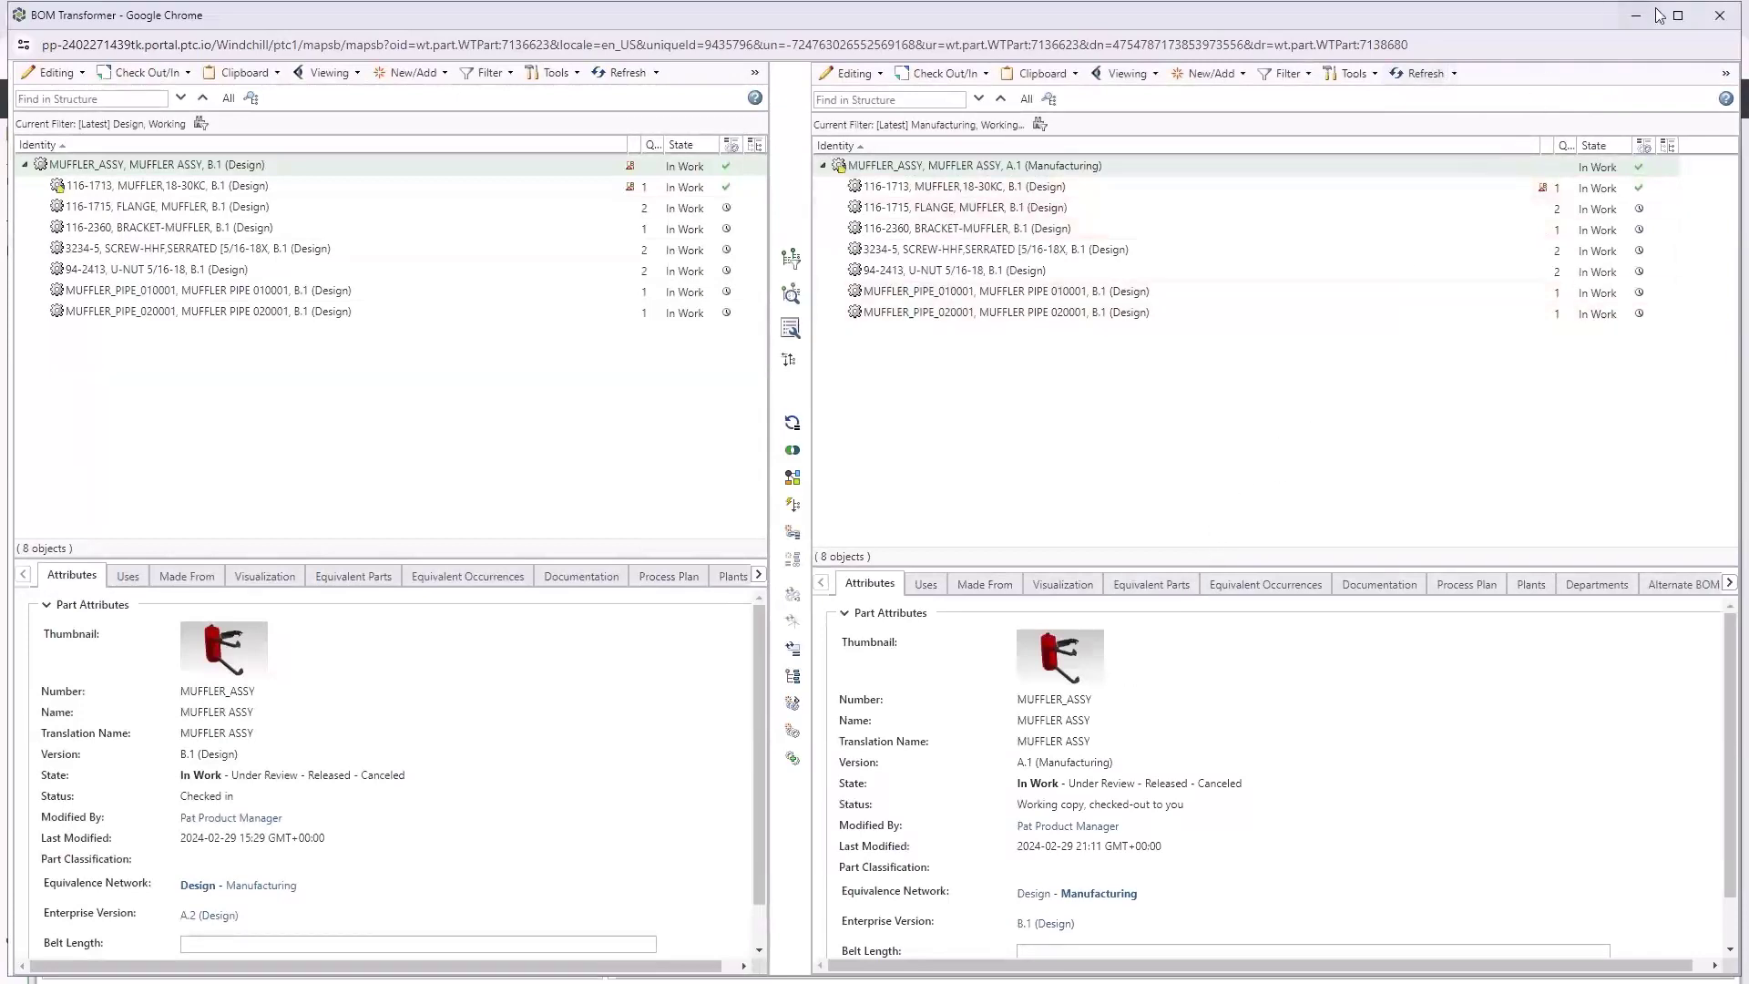
Check in the manufacturing MUFFLER_ASSY as version A.2 and close BOM Transformer
right_click(1085, 173)
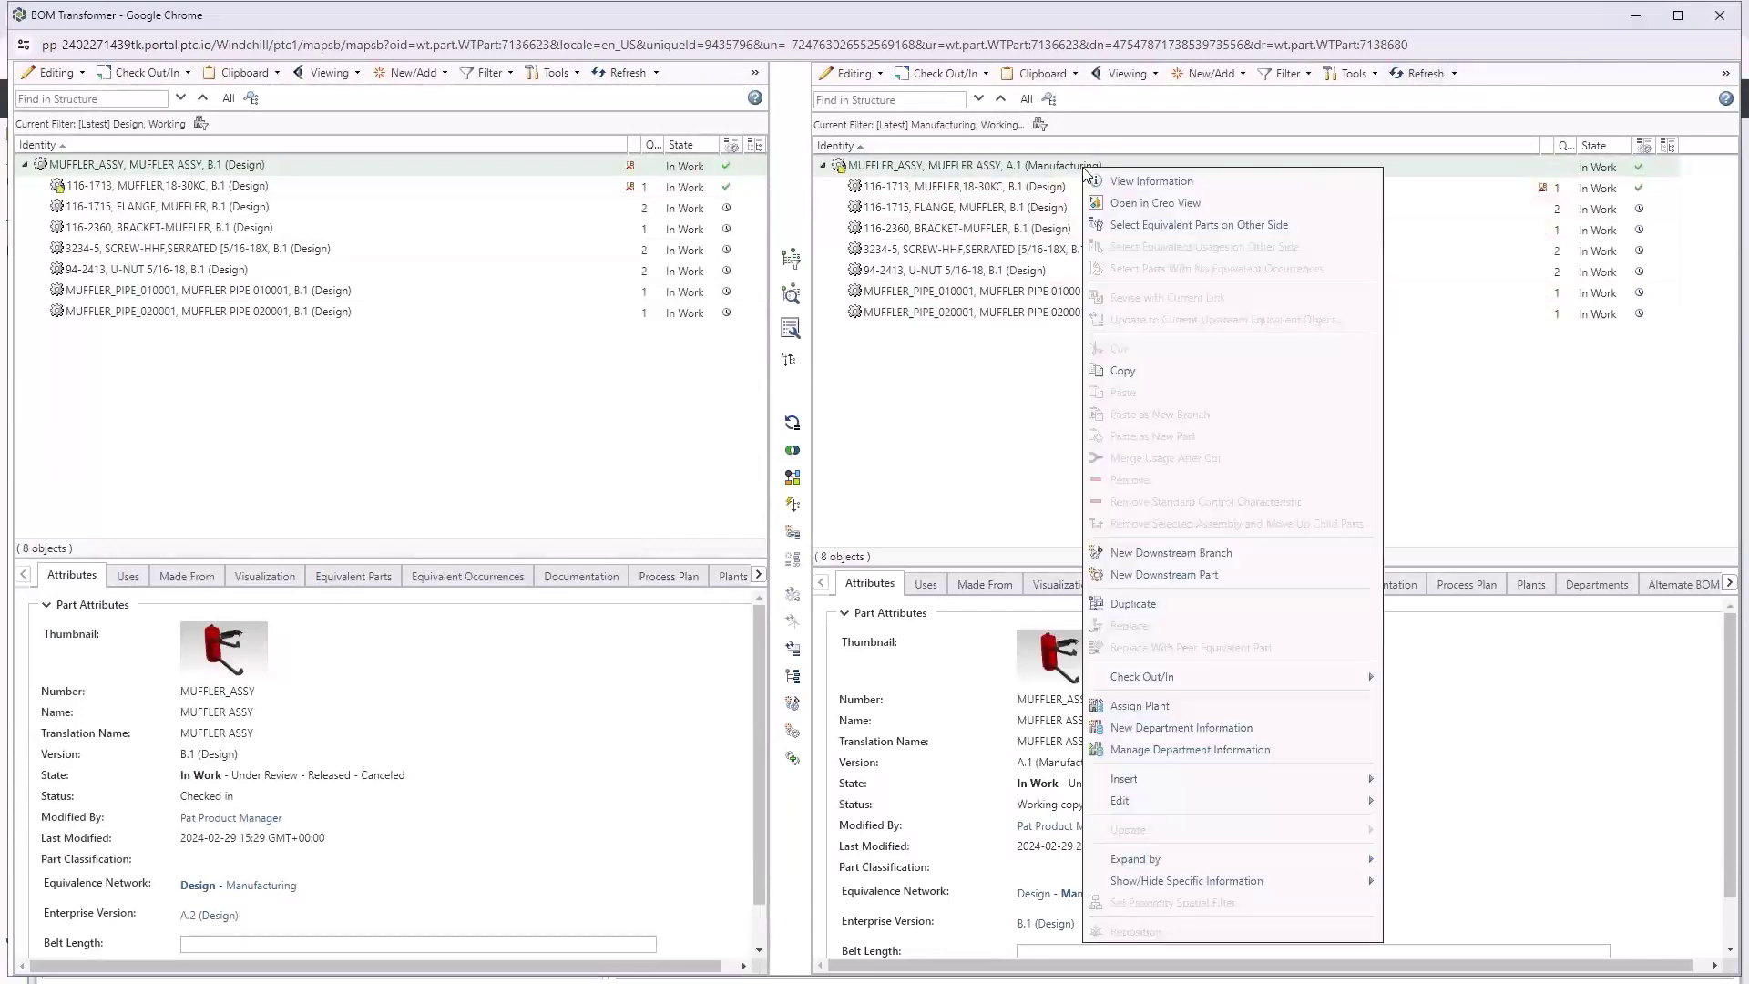
click(976, 74)
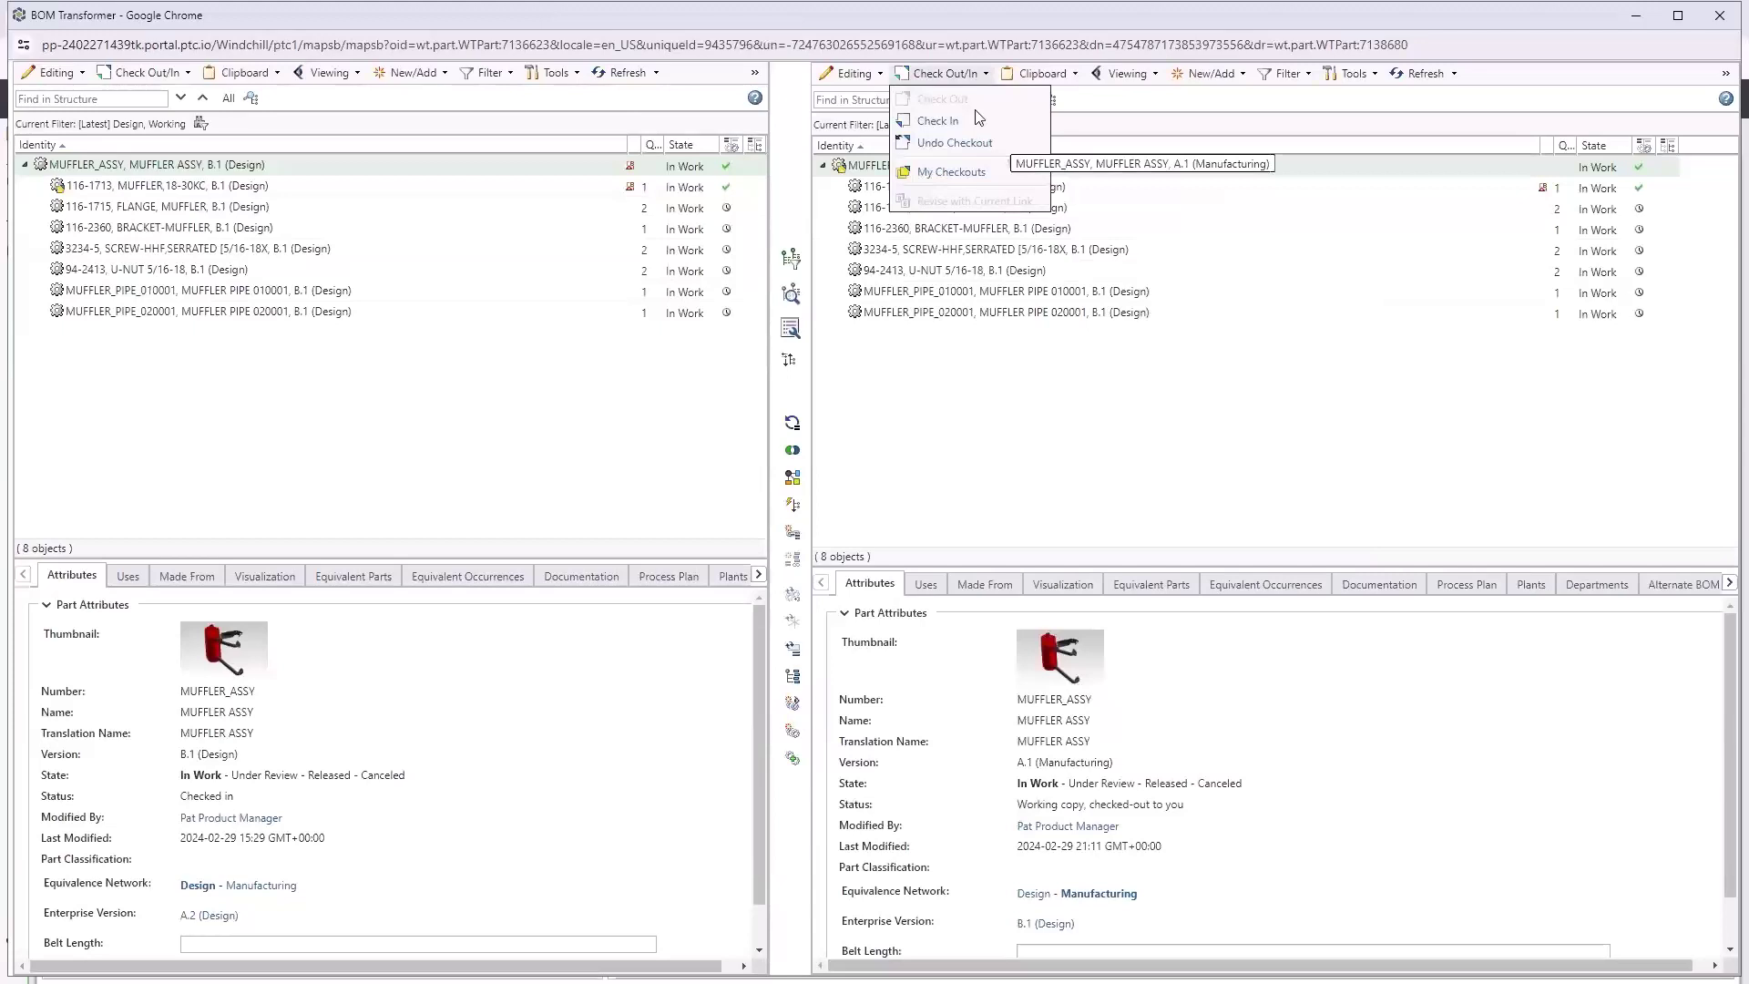
click(971, 121)
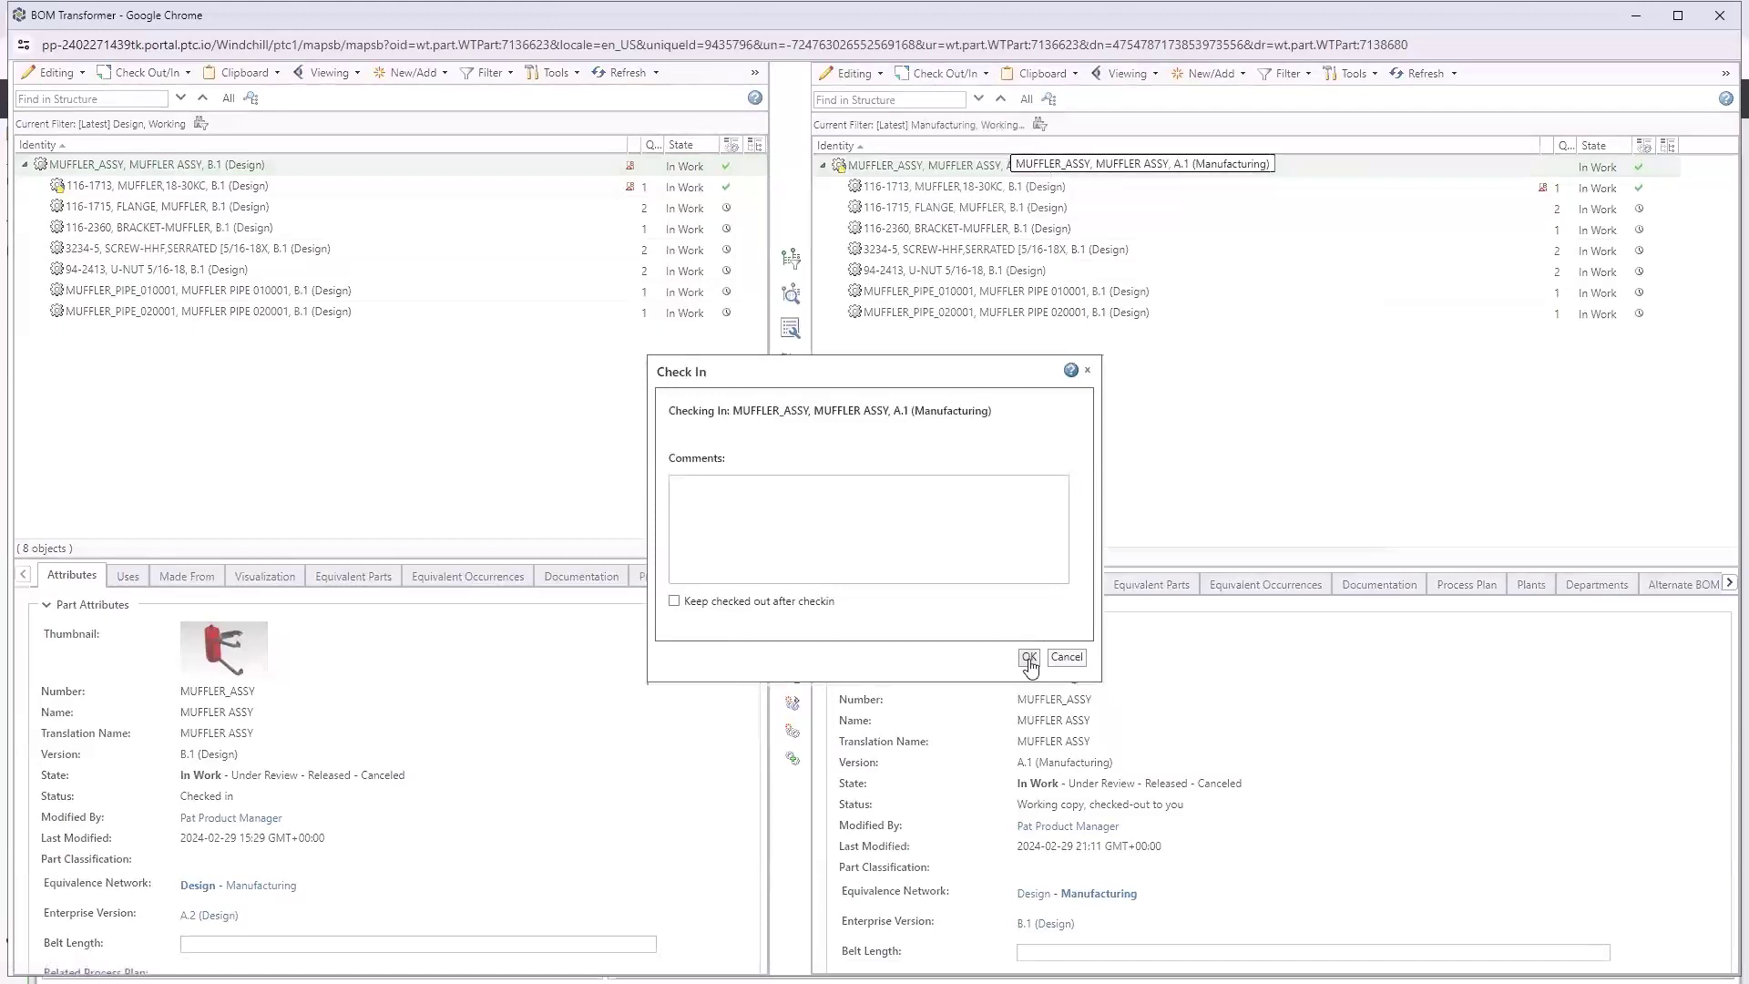
click(1029, 658)
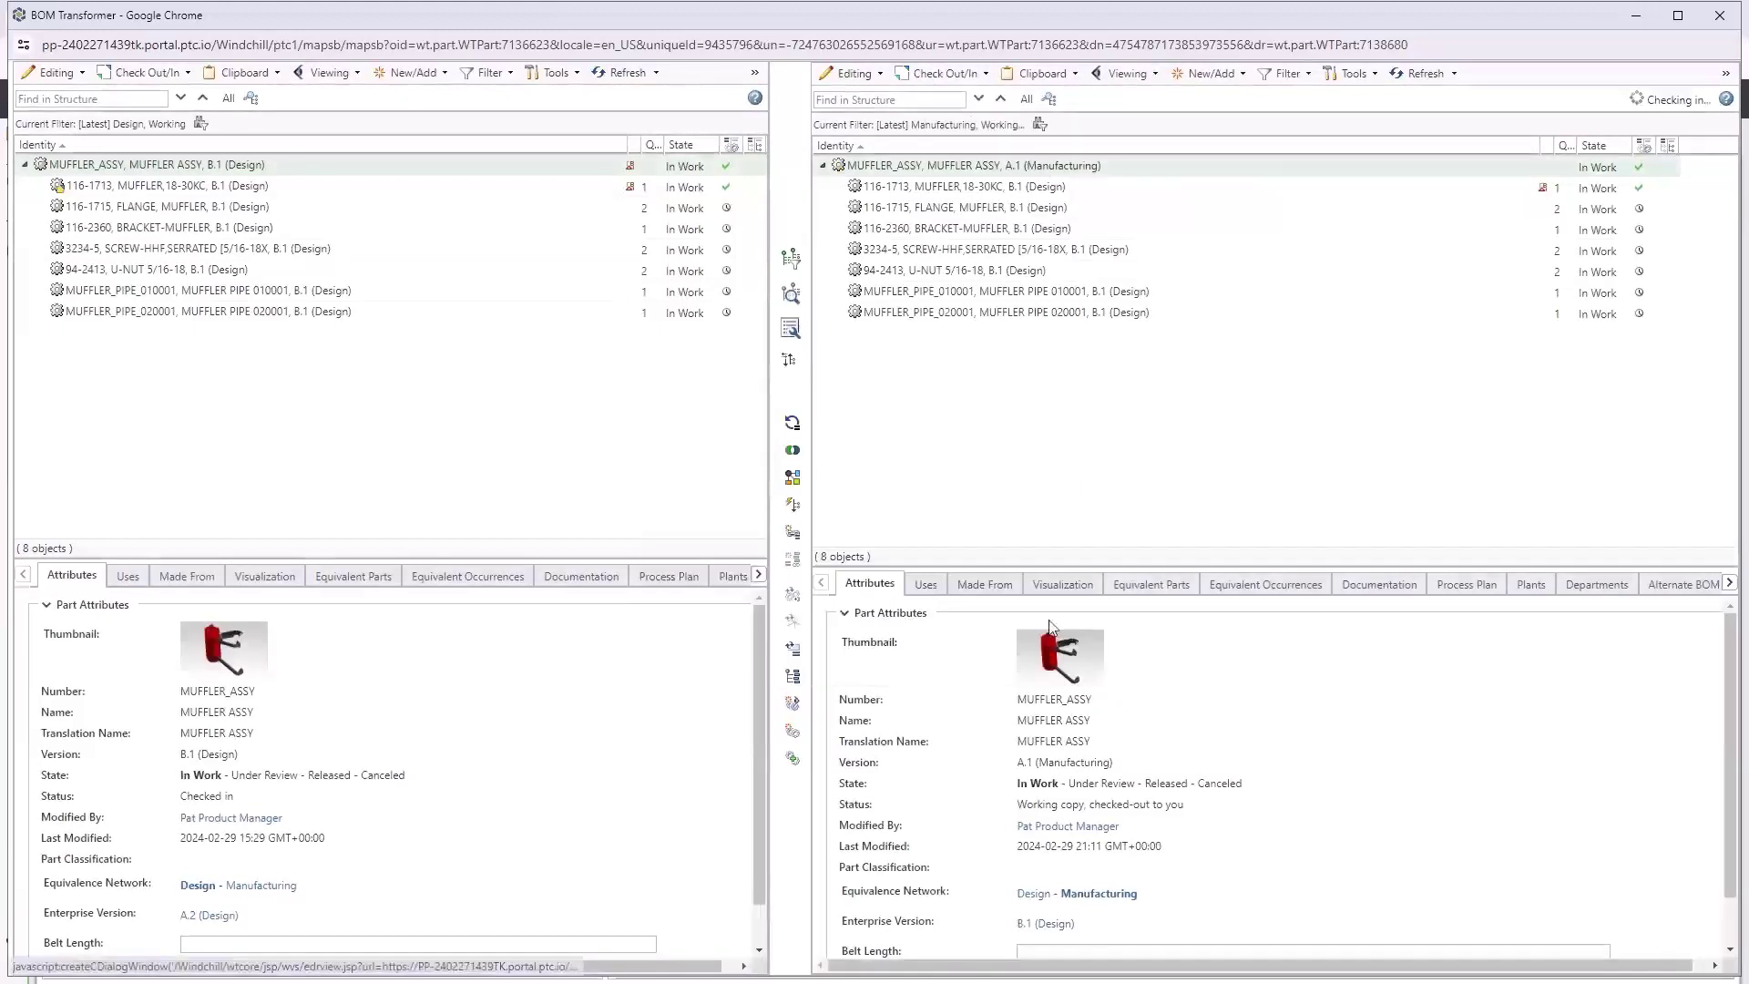
click(1716, 18)
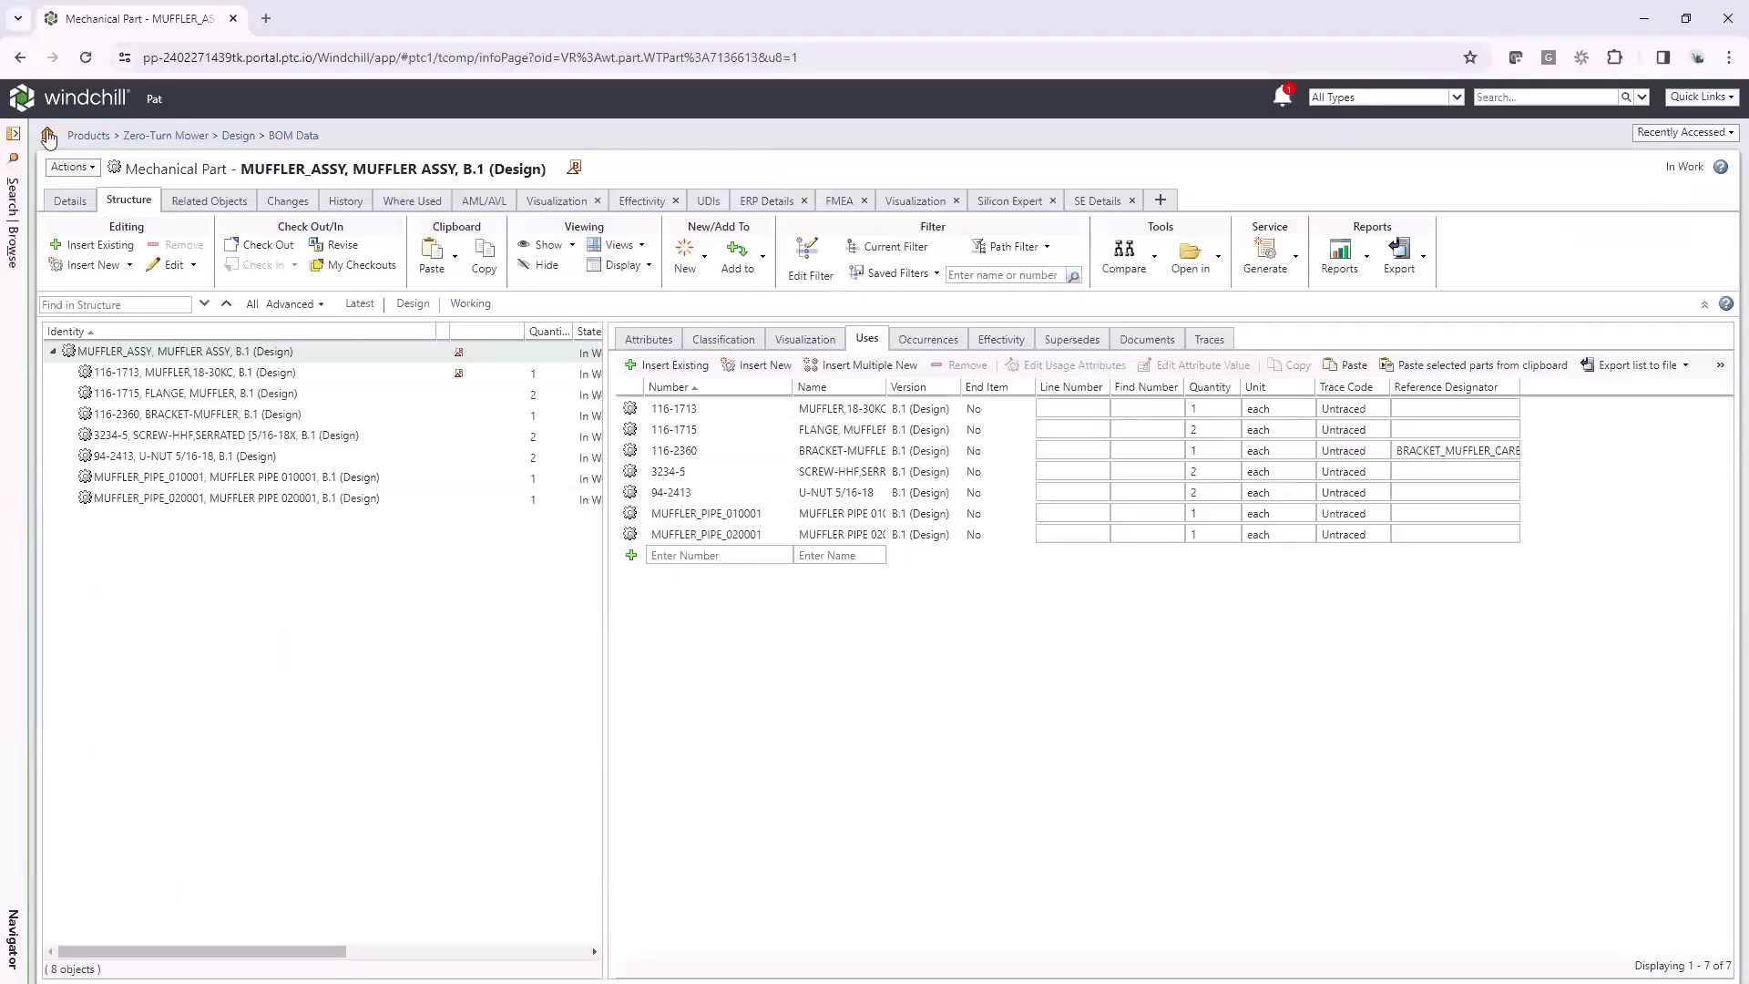
Complete the Update MBOM task with comment 'MBOM has been updated with new muffler.' and your credentials
click(47, 136)
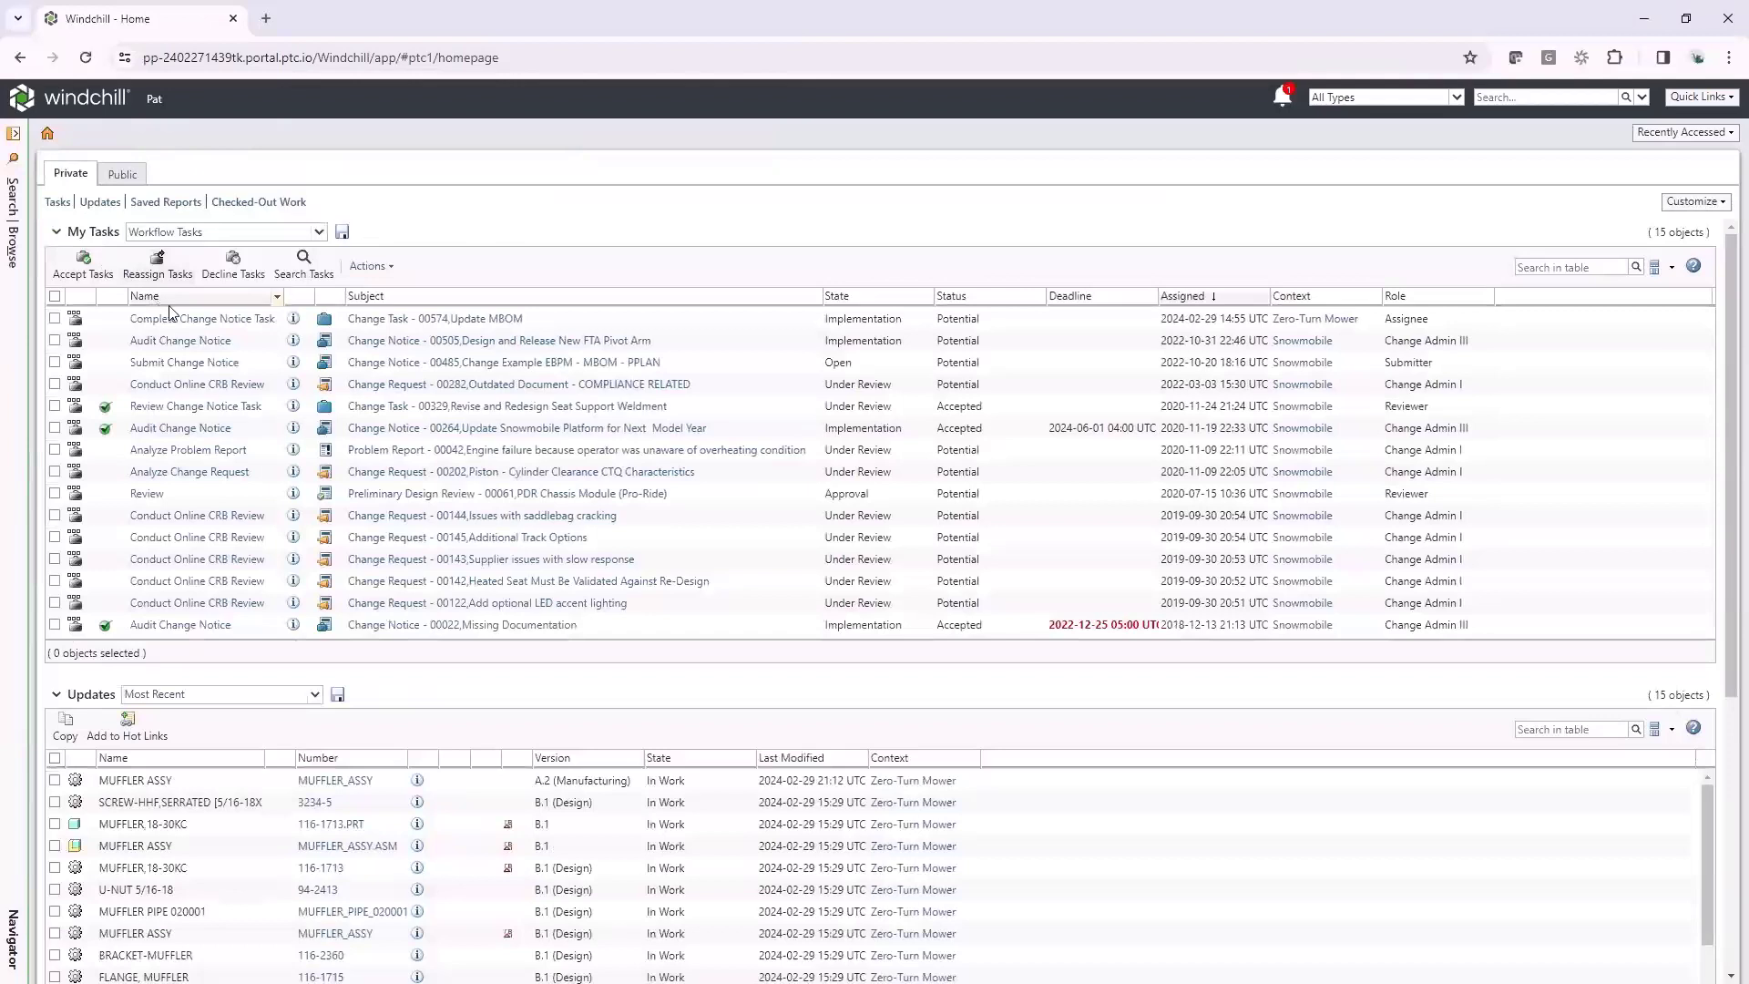
click(191, 330)
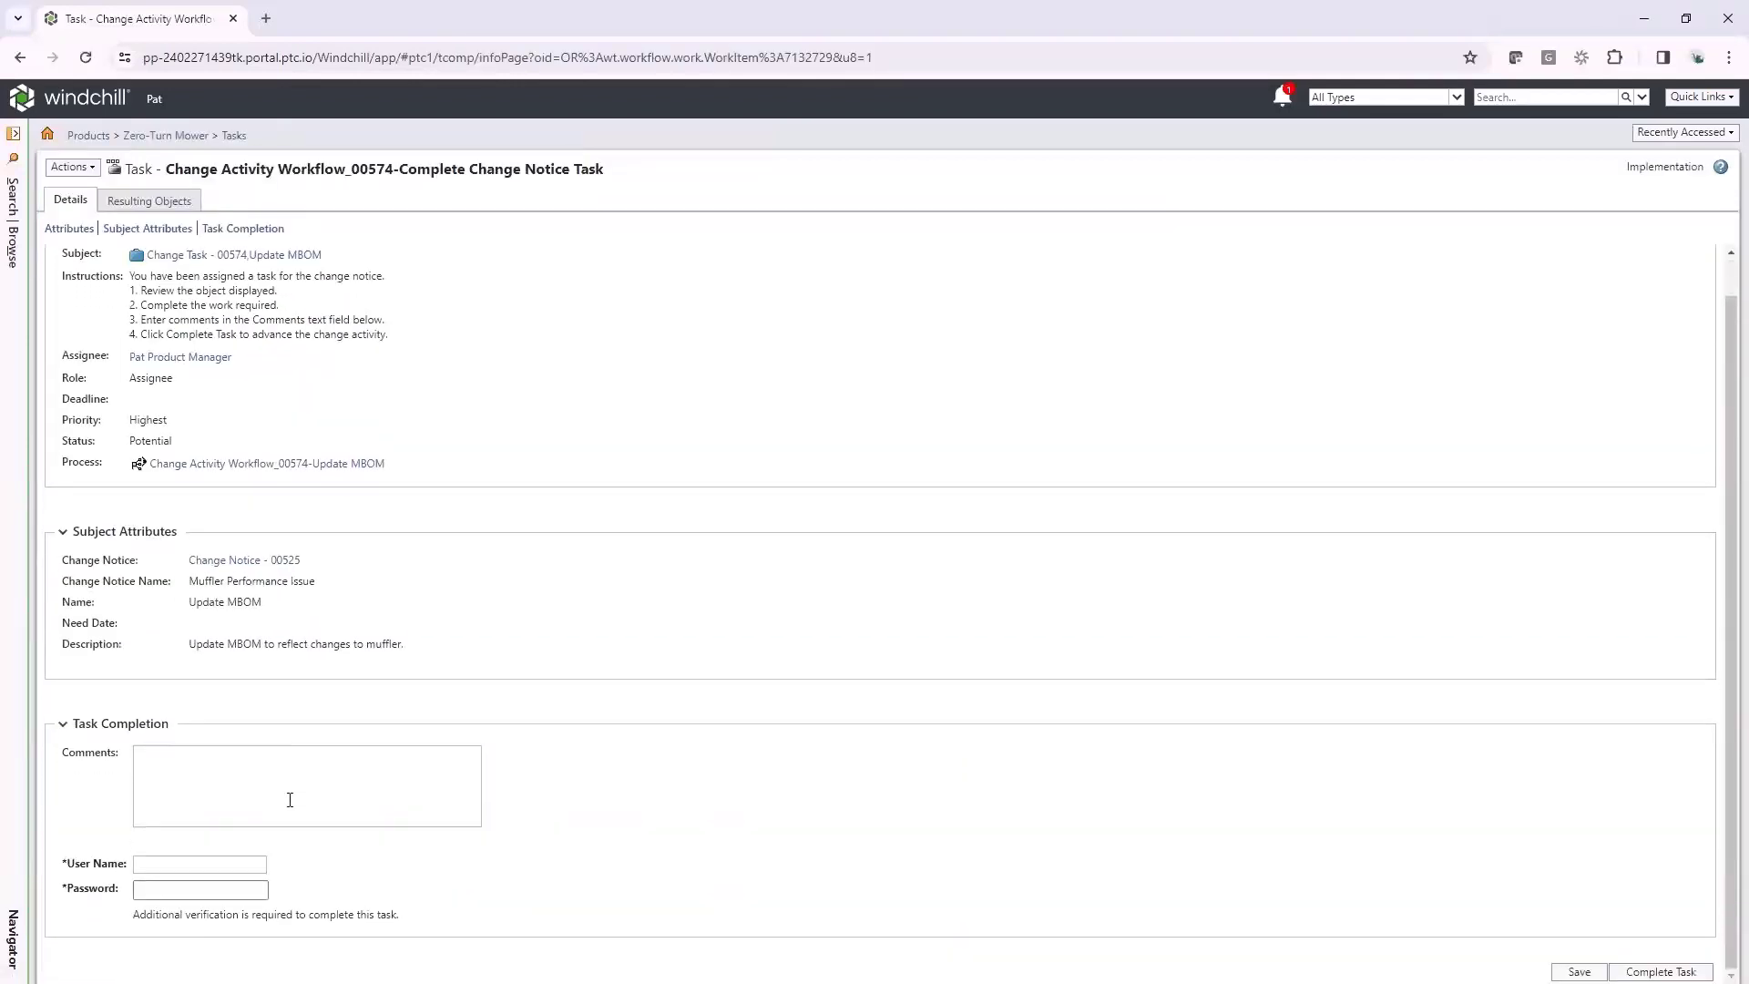
click(286, 779)
text(MBOM has been updated with new muffler.)
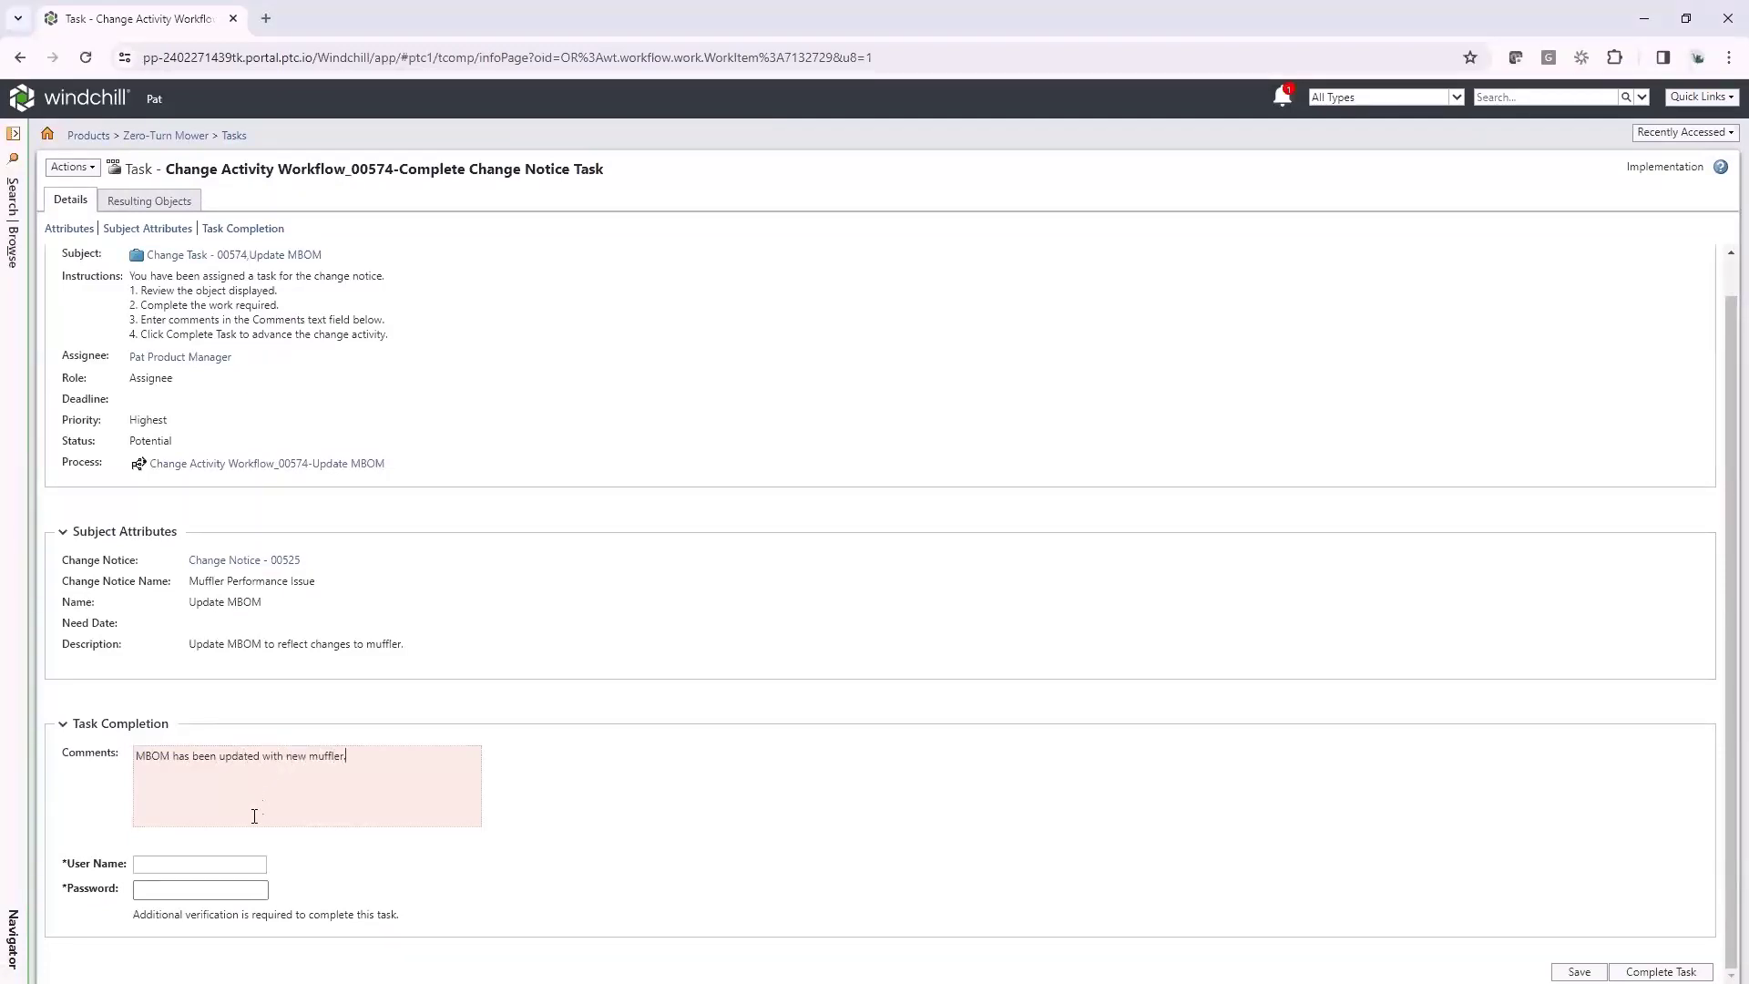
click(217, 862)
key(Tab)
text(pa)
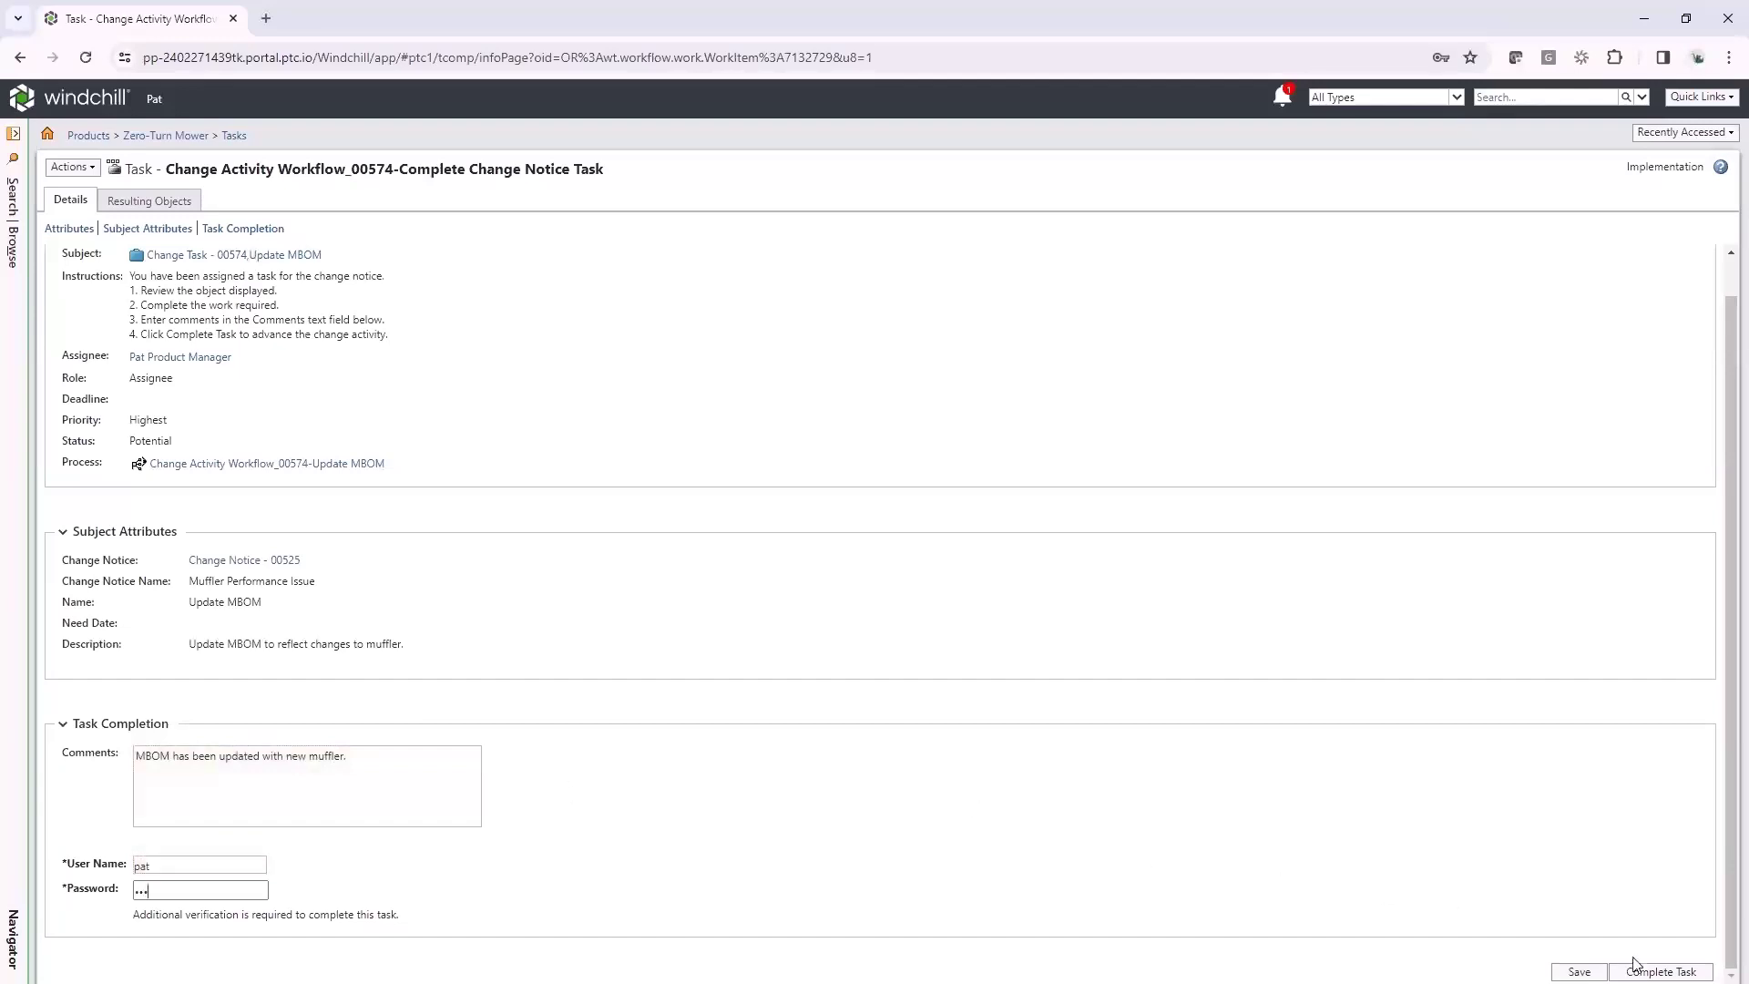
click(1645, 973)
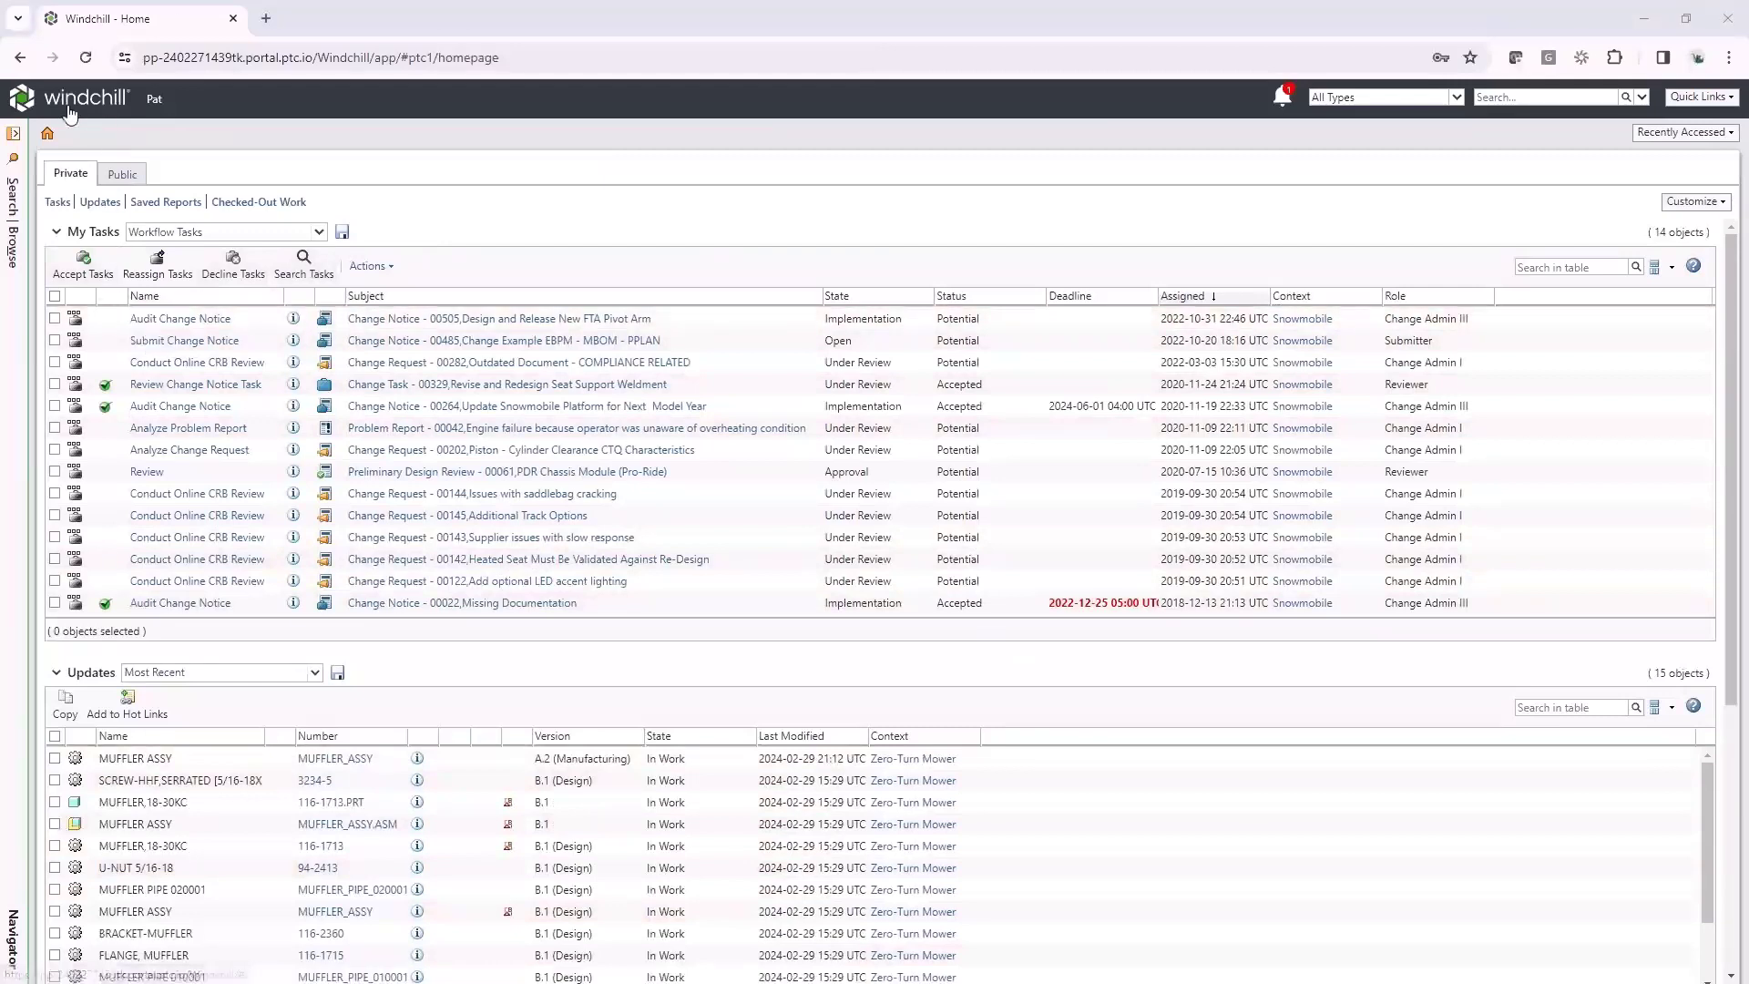
Complete the review task for change task 00574 with the comment 'Good Job' and Complete routing
click(47, 137)
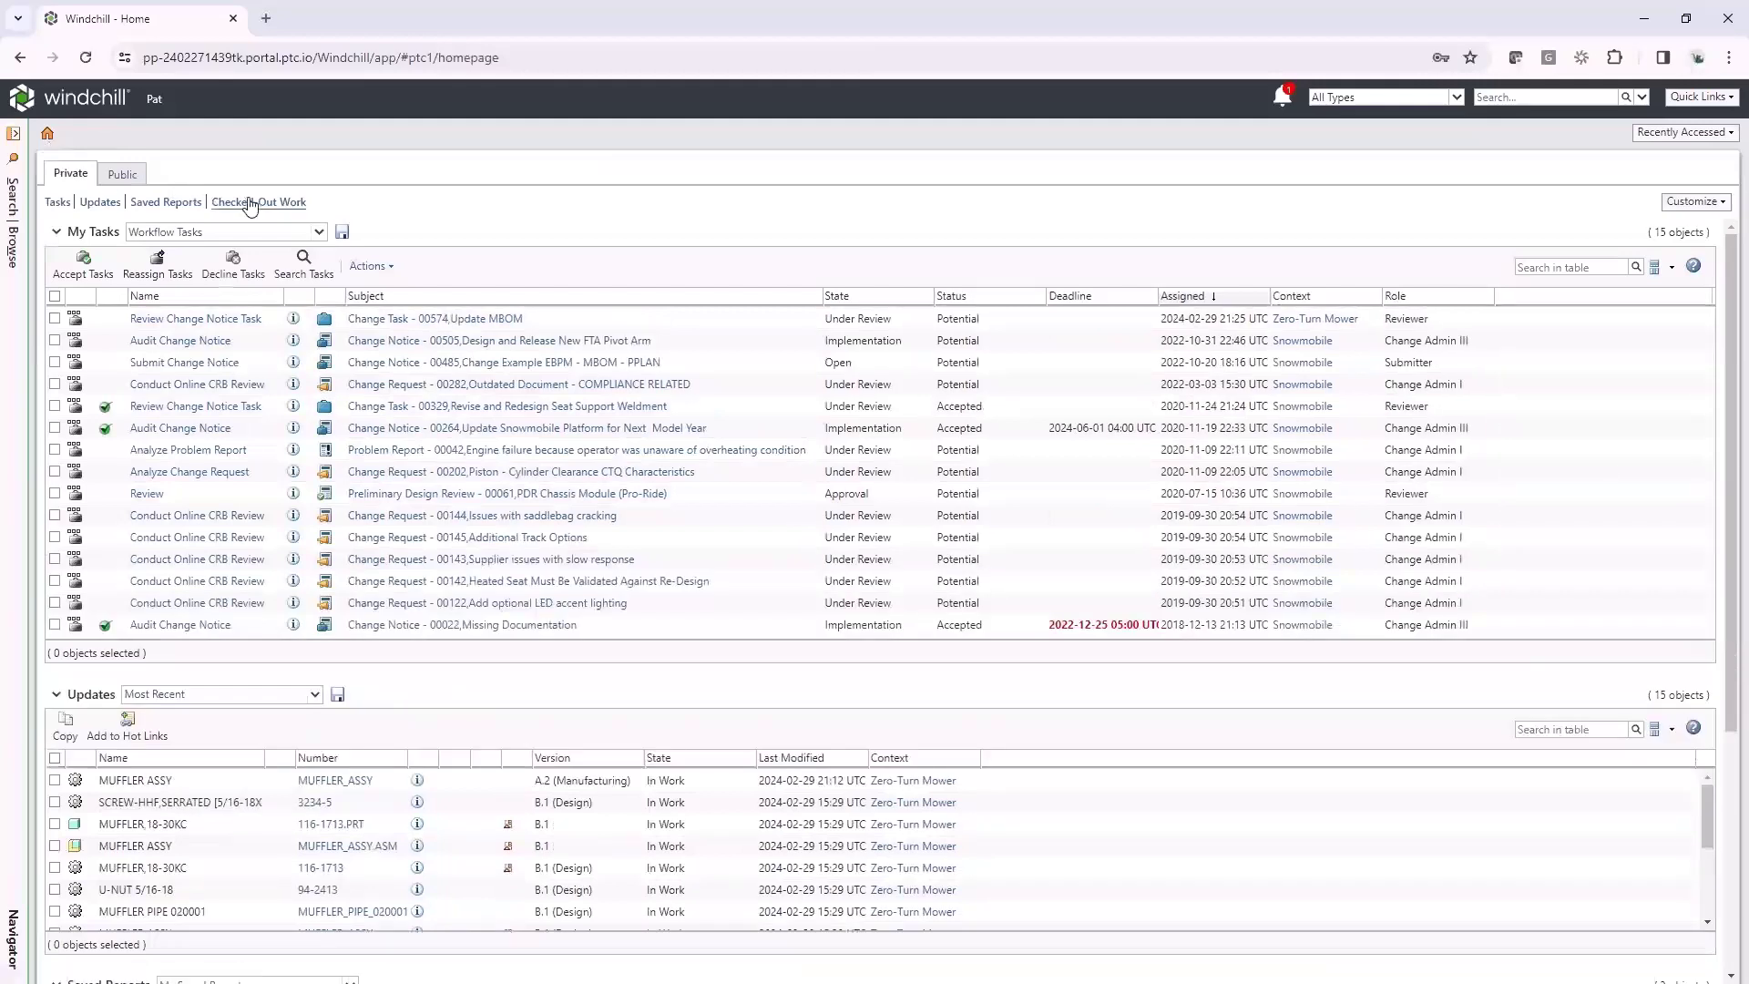
click(232, 321)
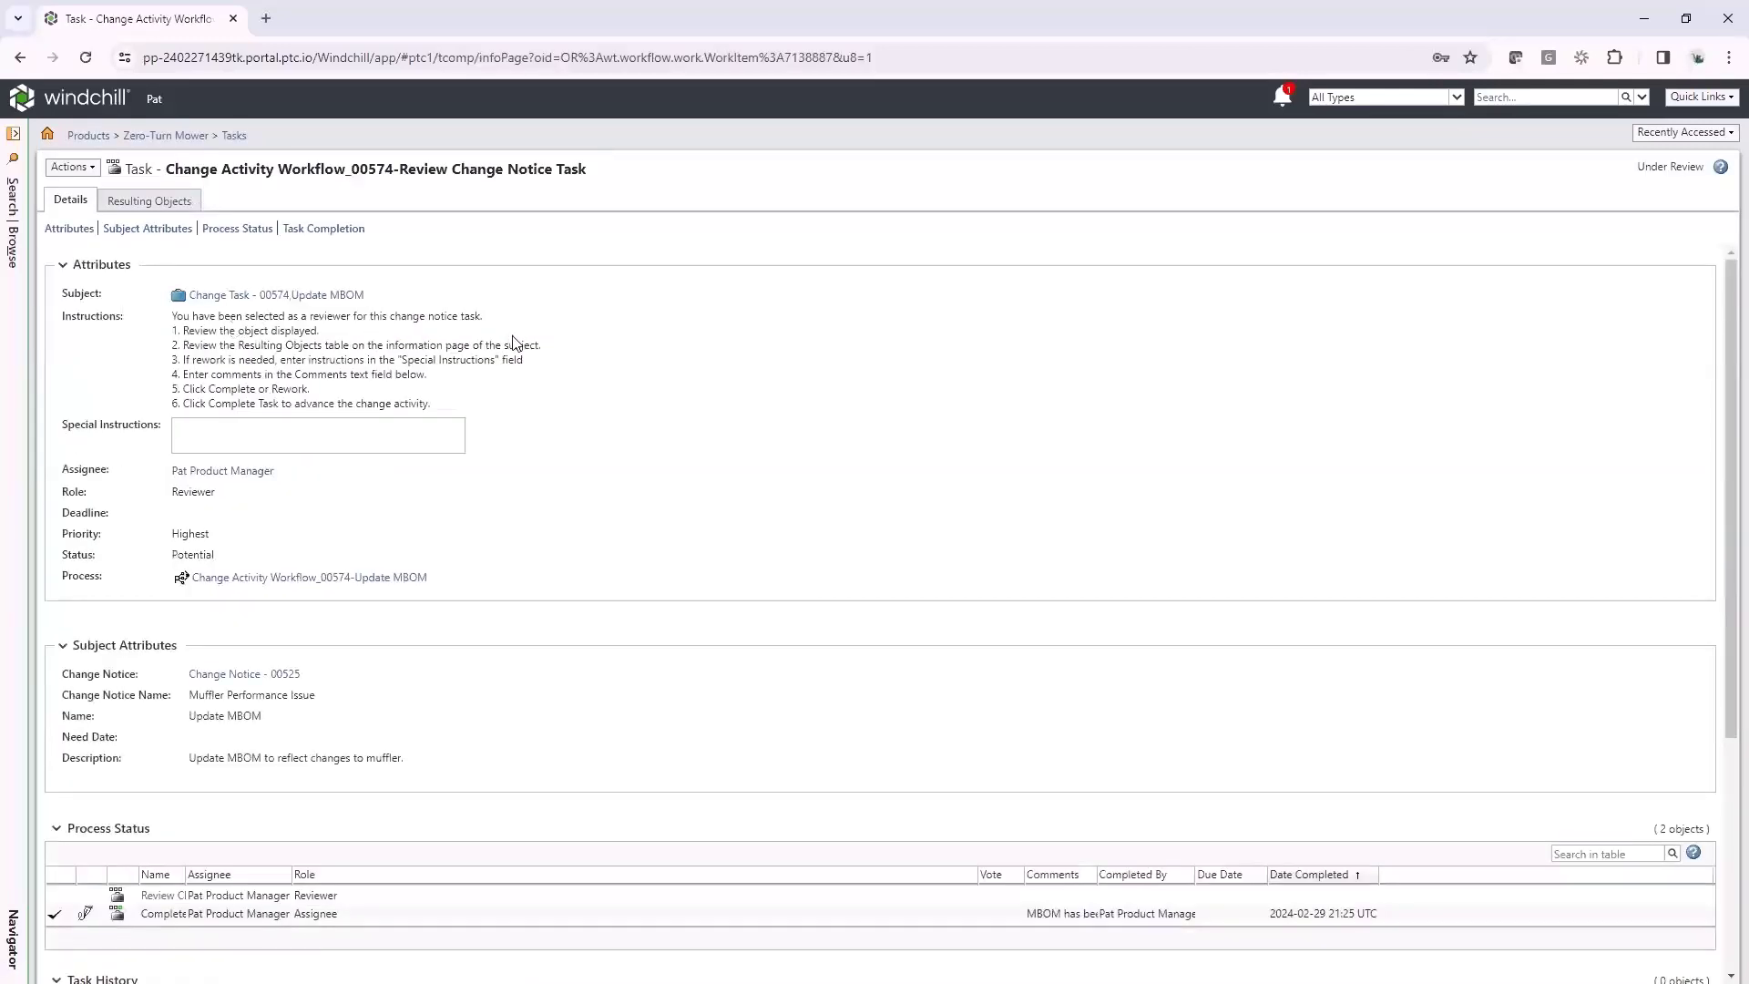
scroll(515, 456, down, 4)
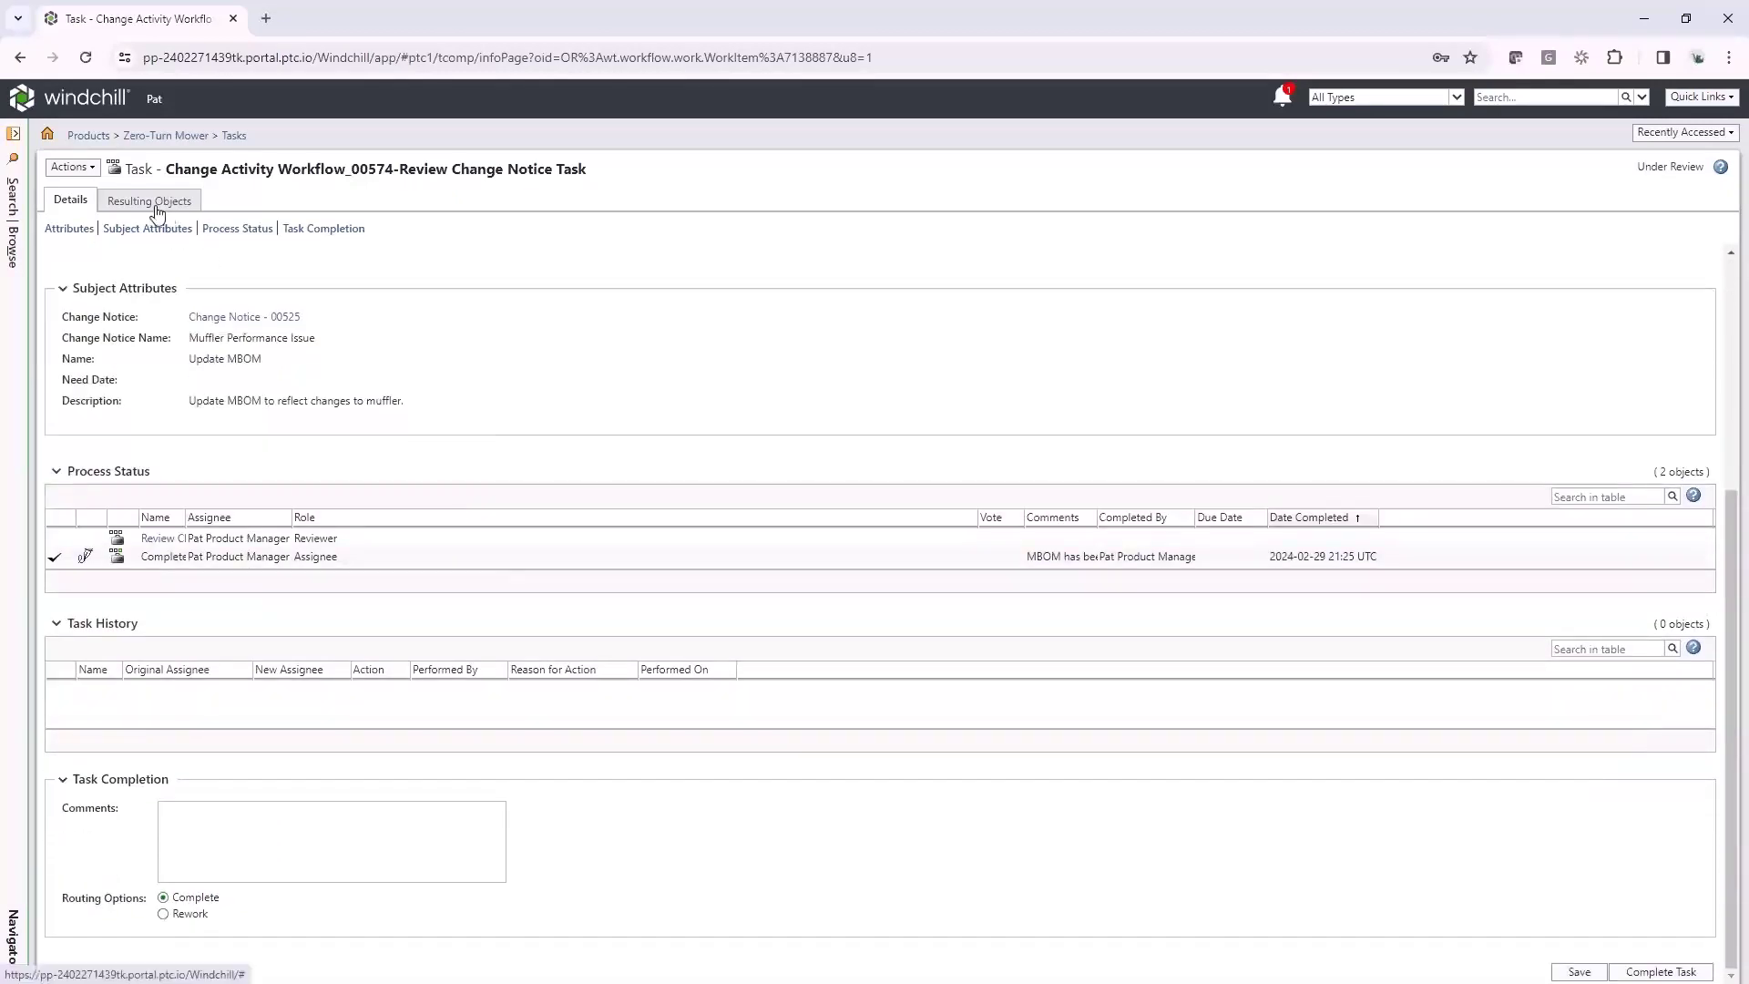
click(301, 830)
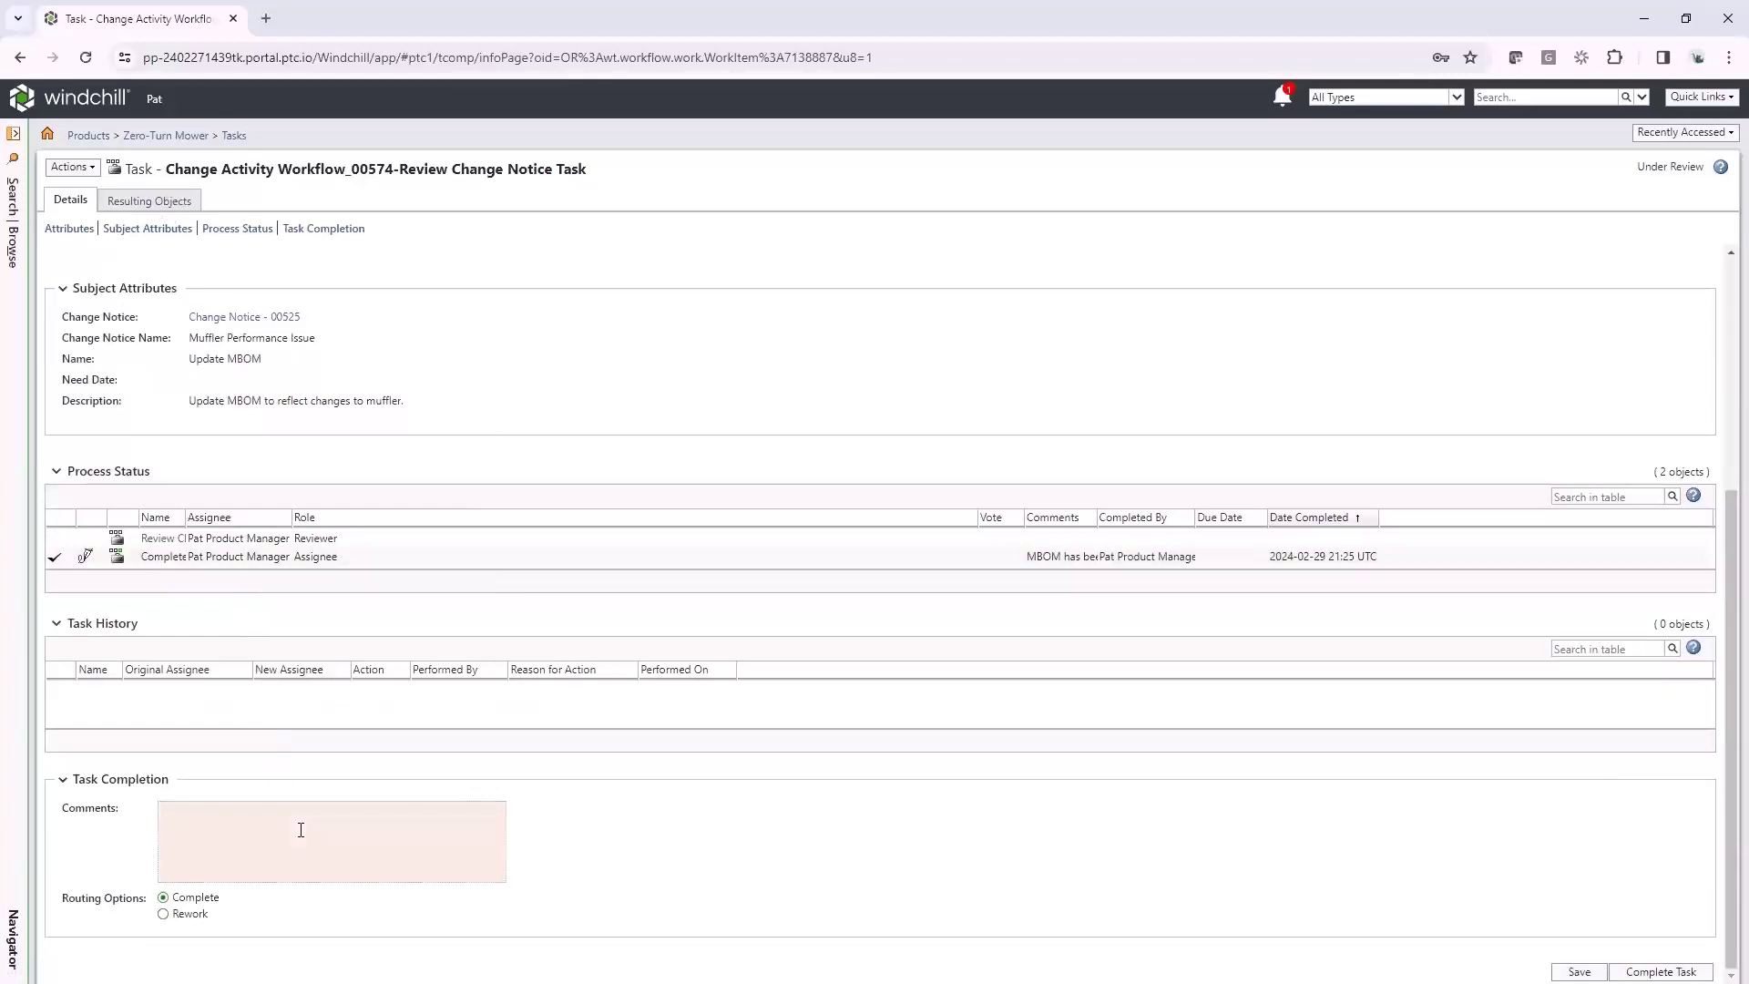
text(GOood)
click(1684, 972)
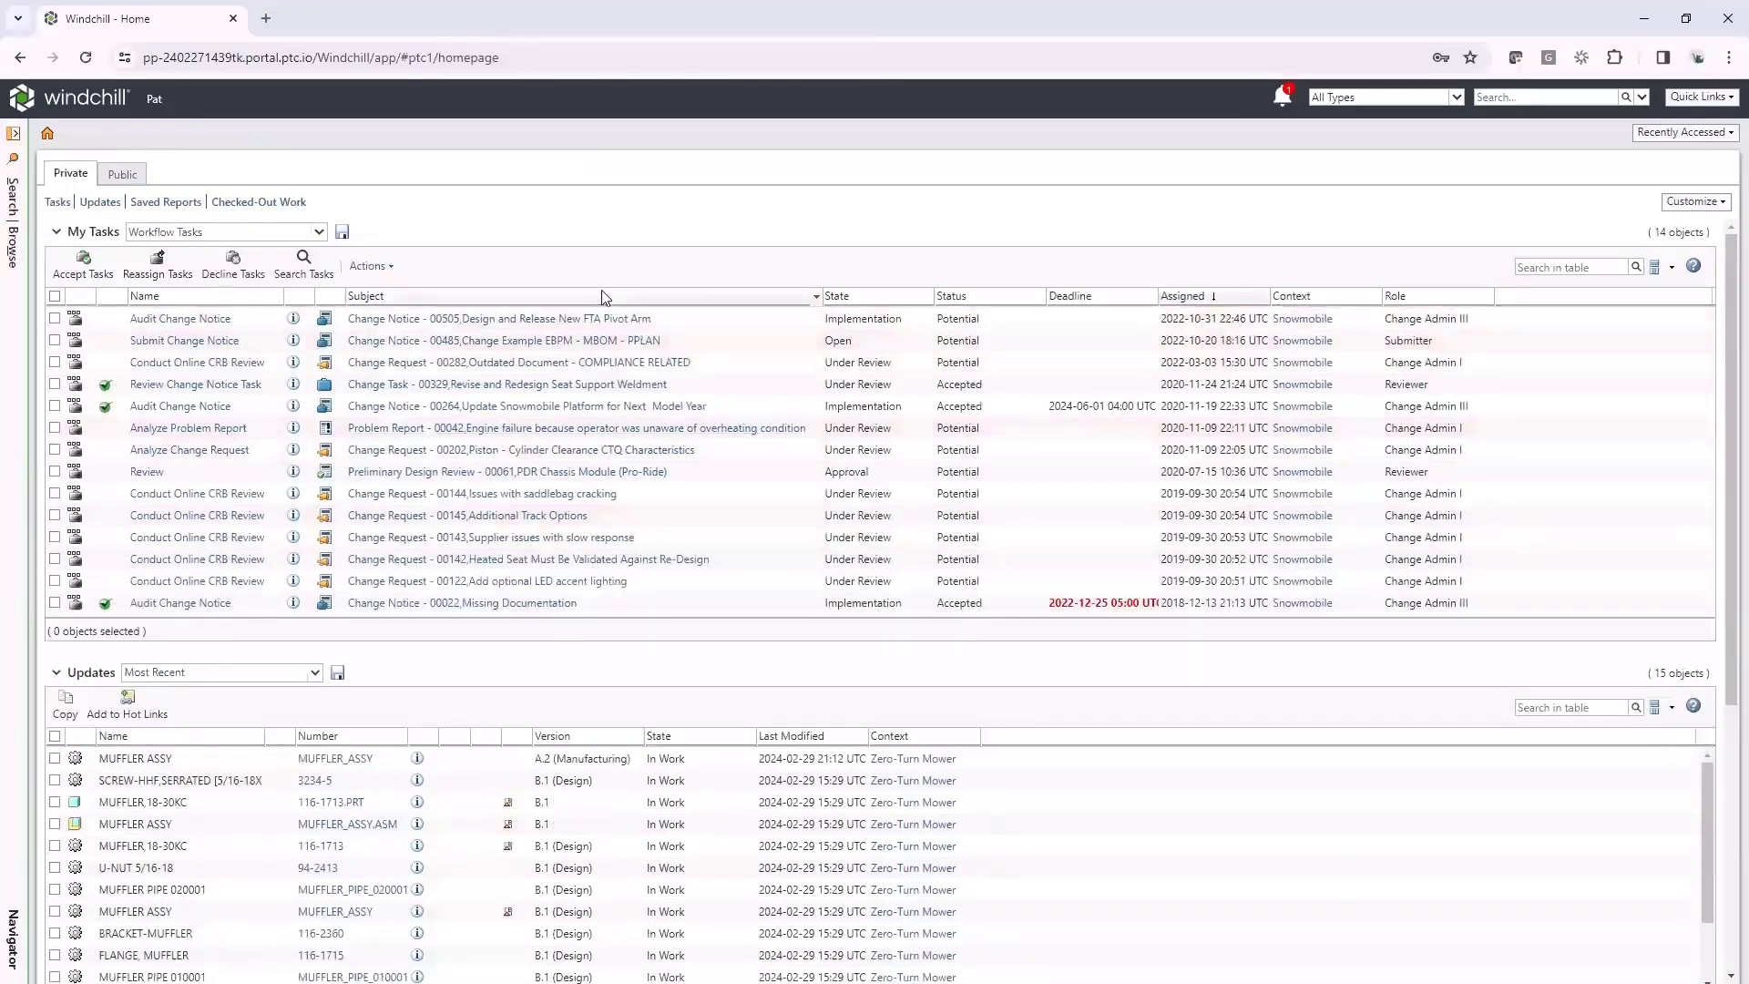
Open the Audit Change Notice task for 00525 and review its details and six impacted objects
click(47, 135)
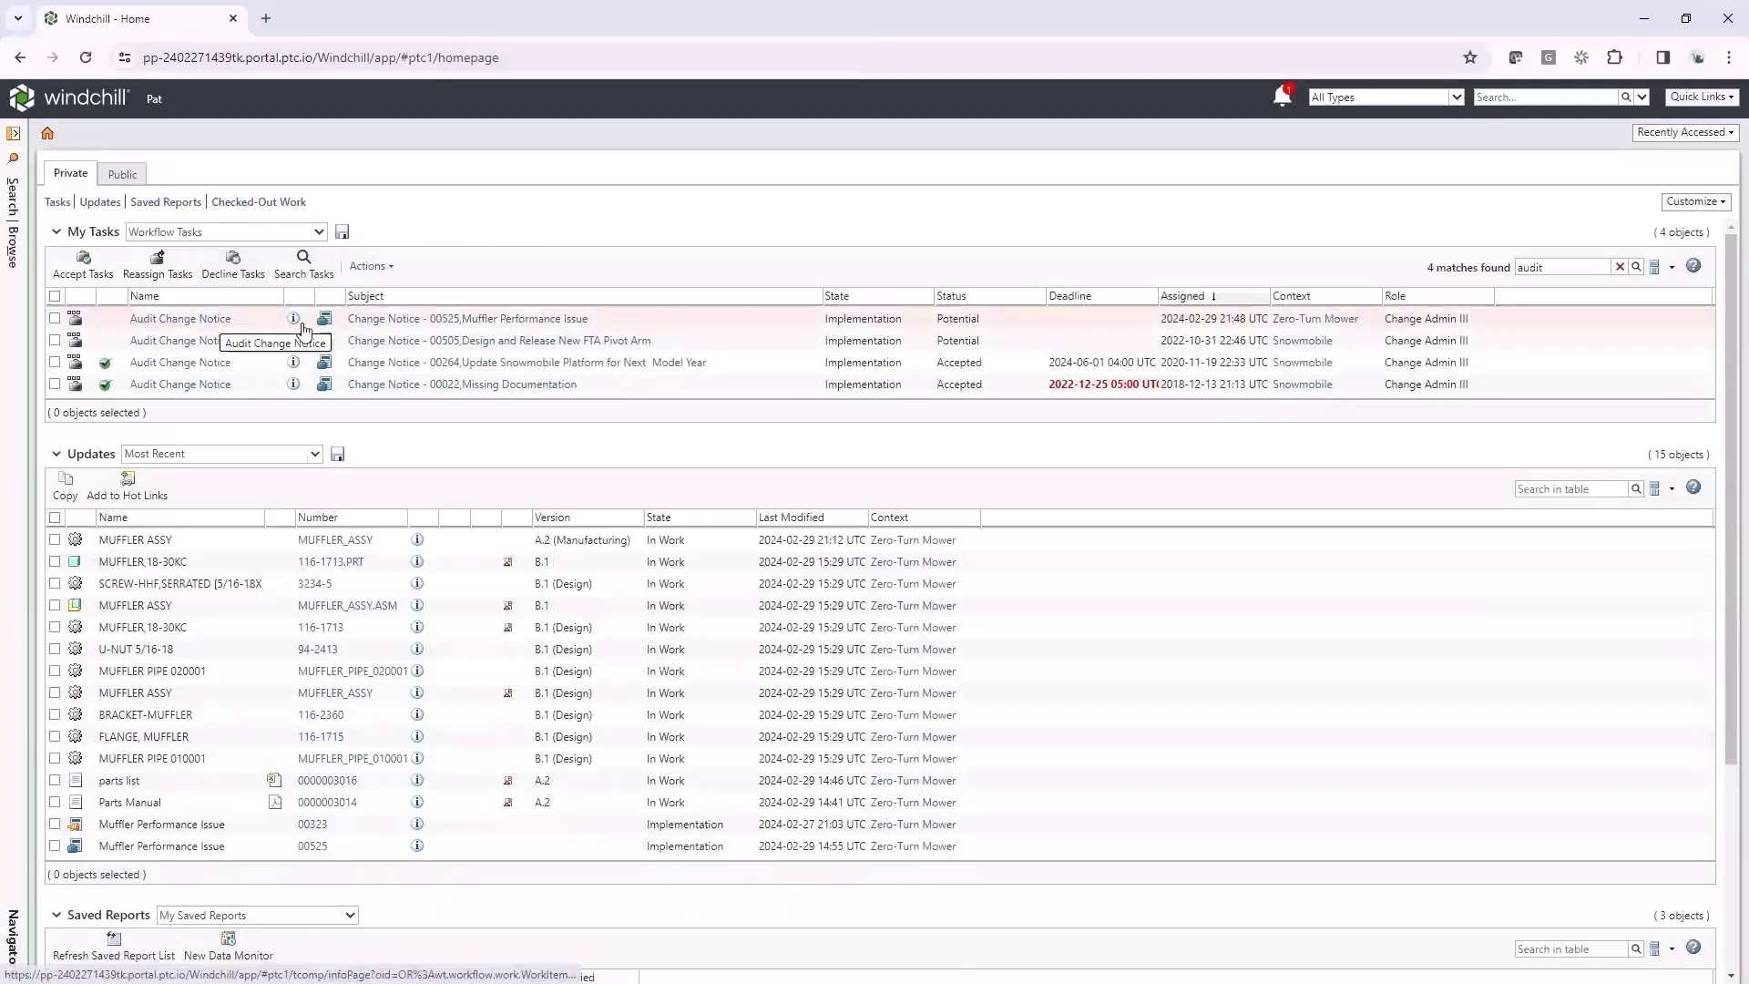
click(211, 321)
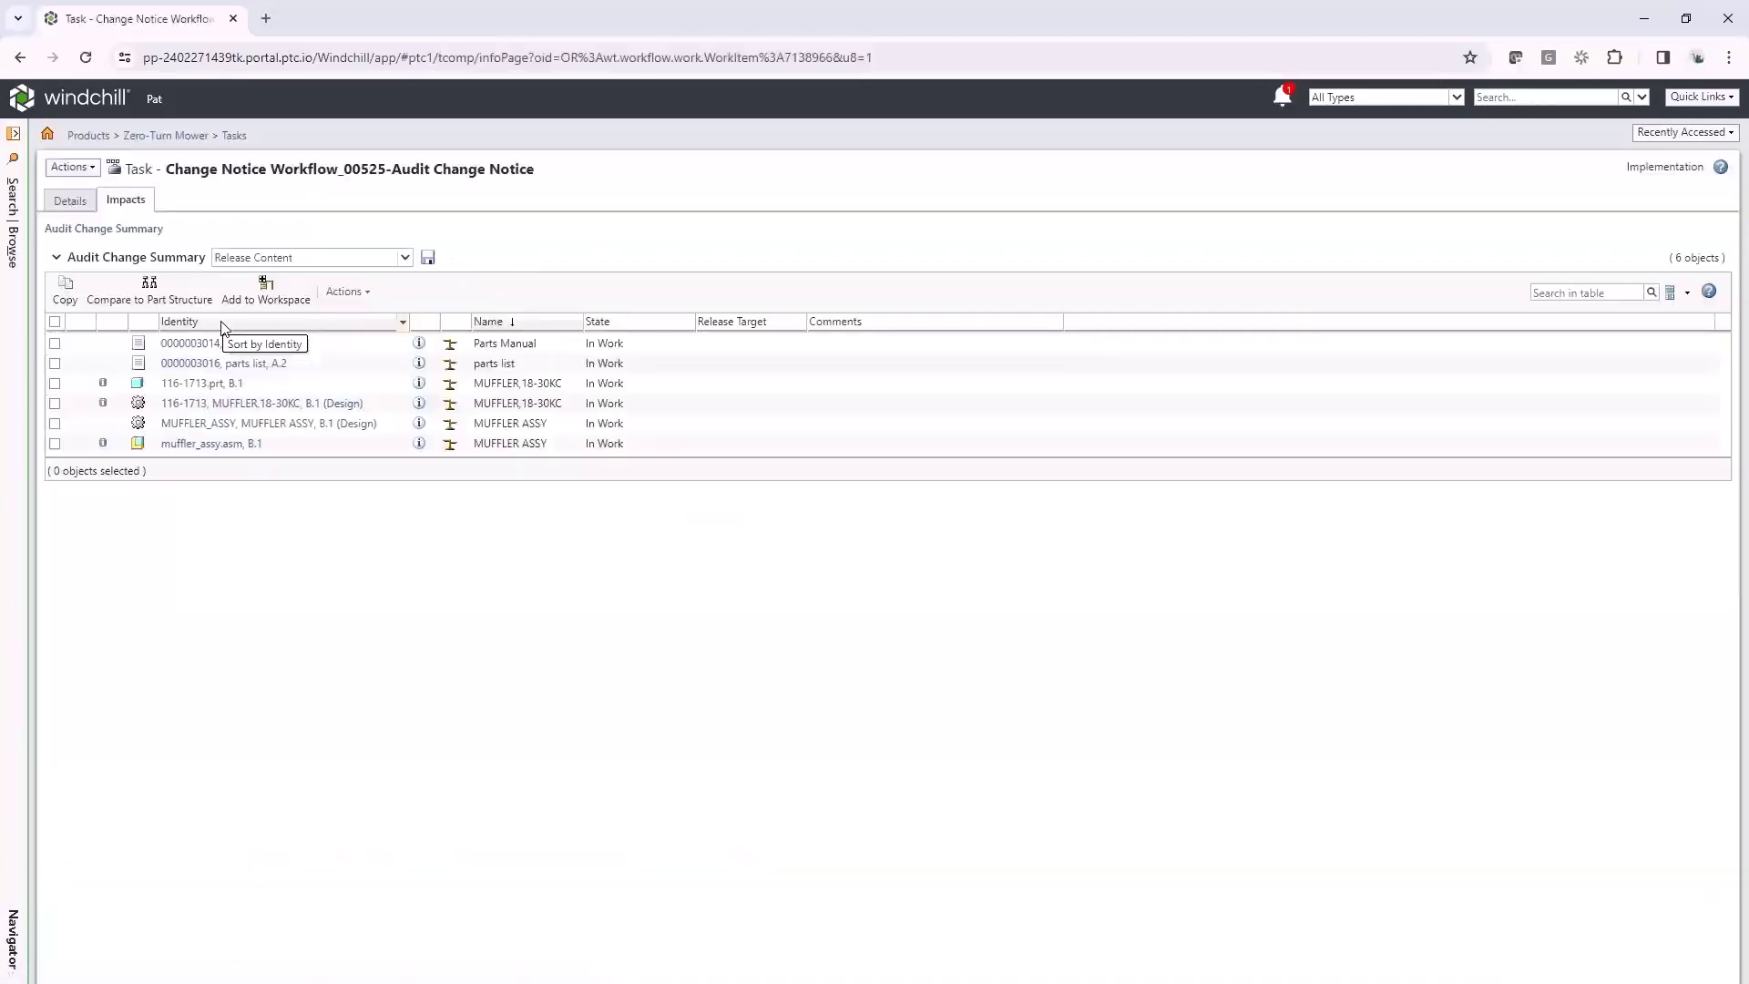
click(70, 200)
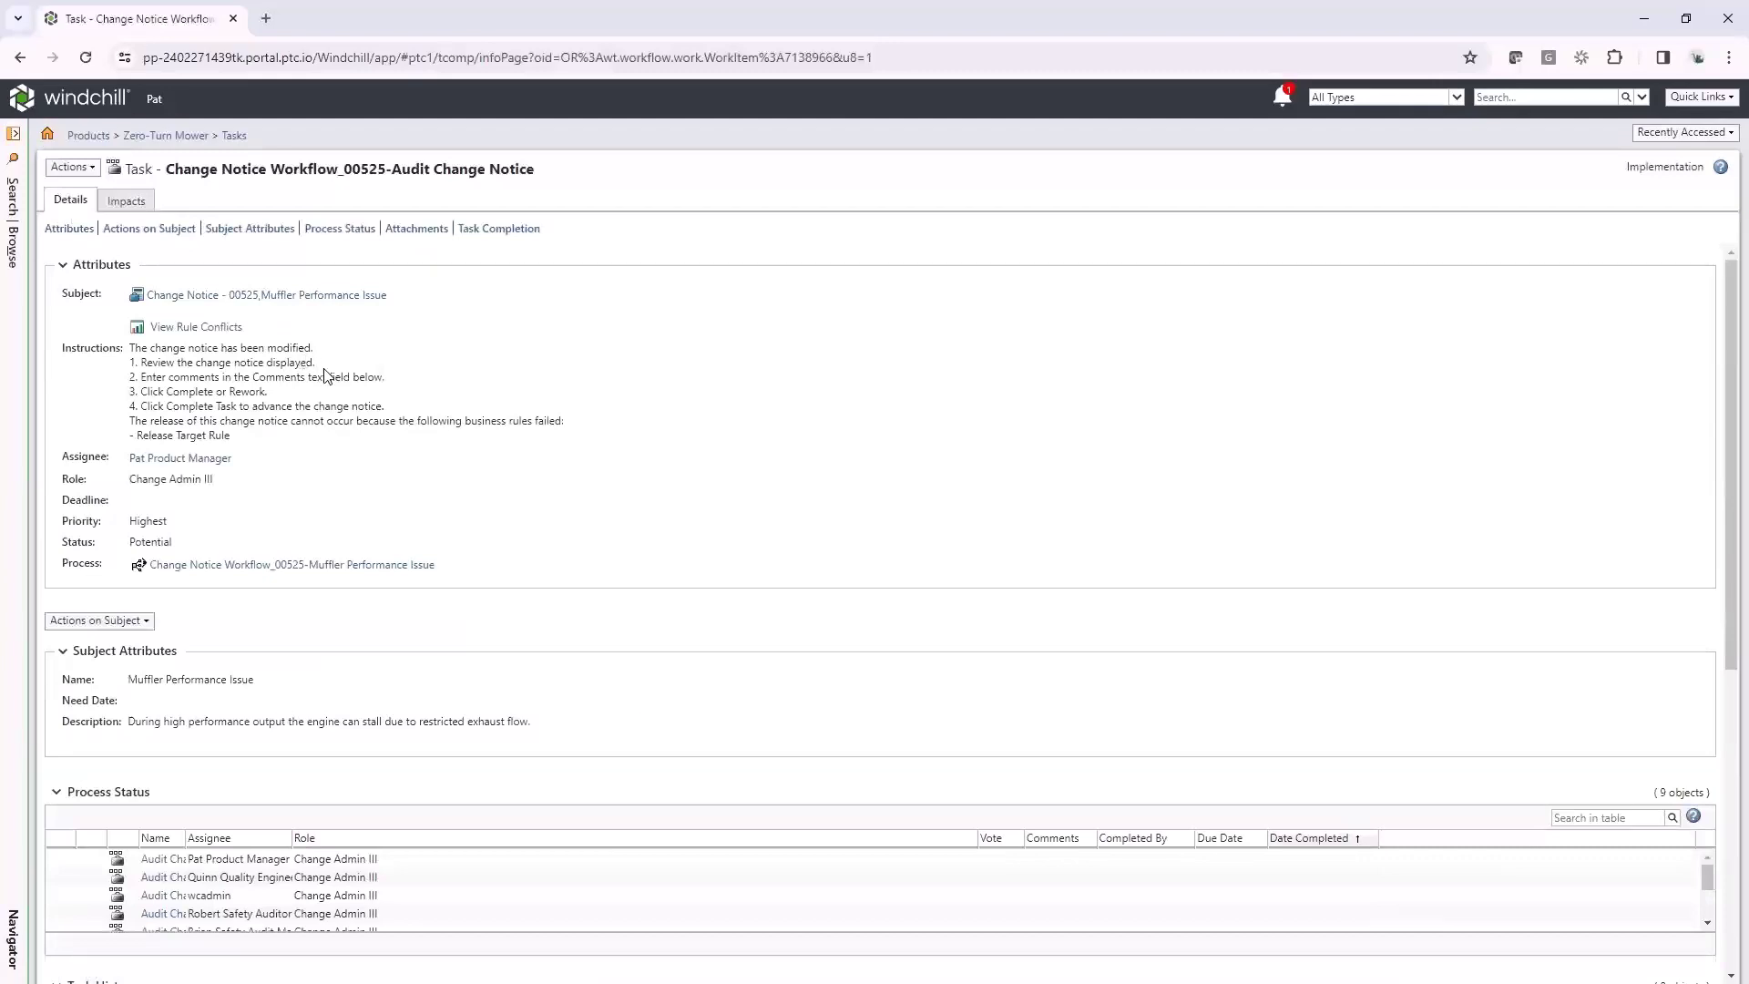
scroll(586, 596, down, 6)
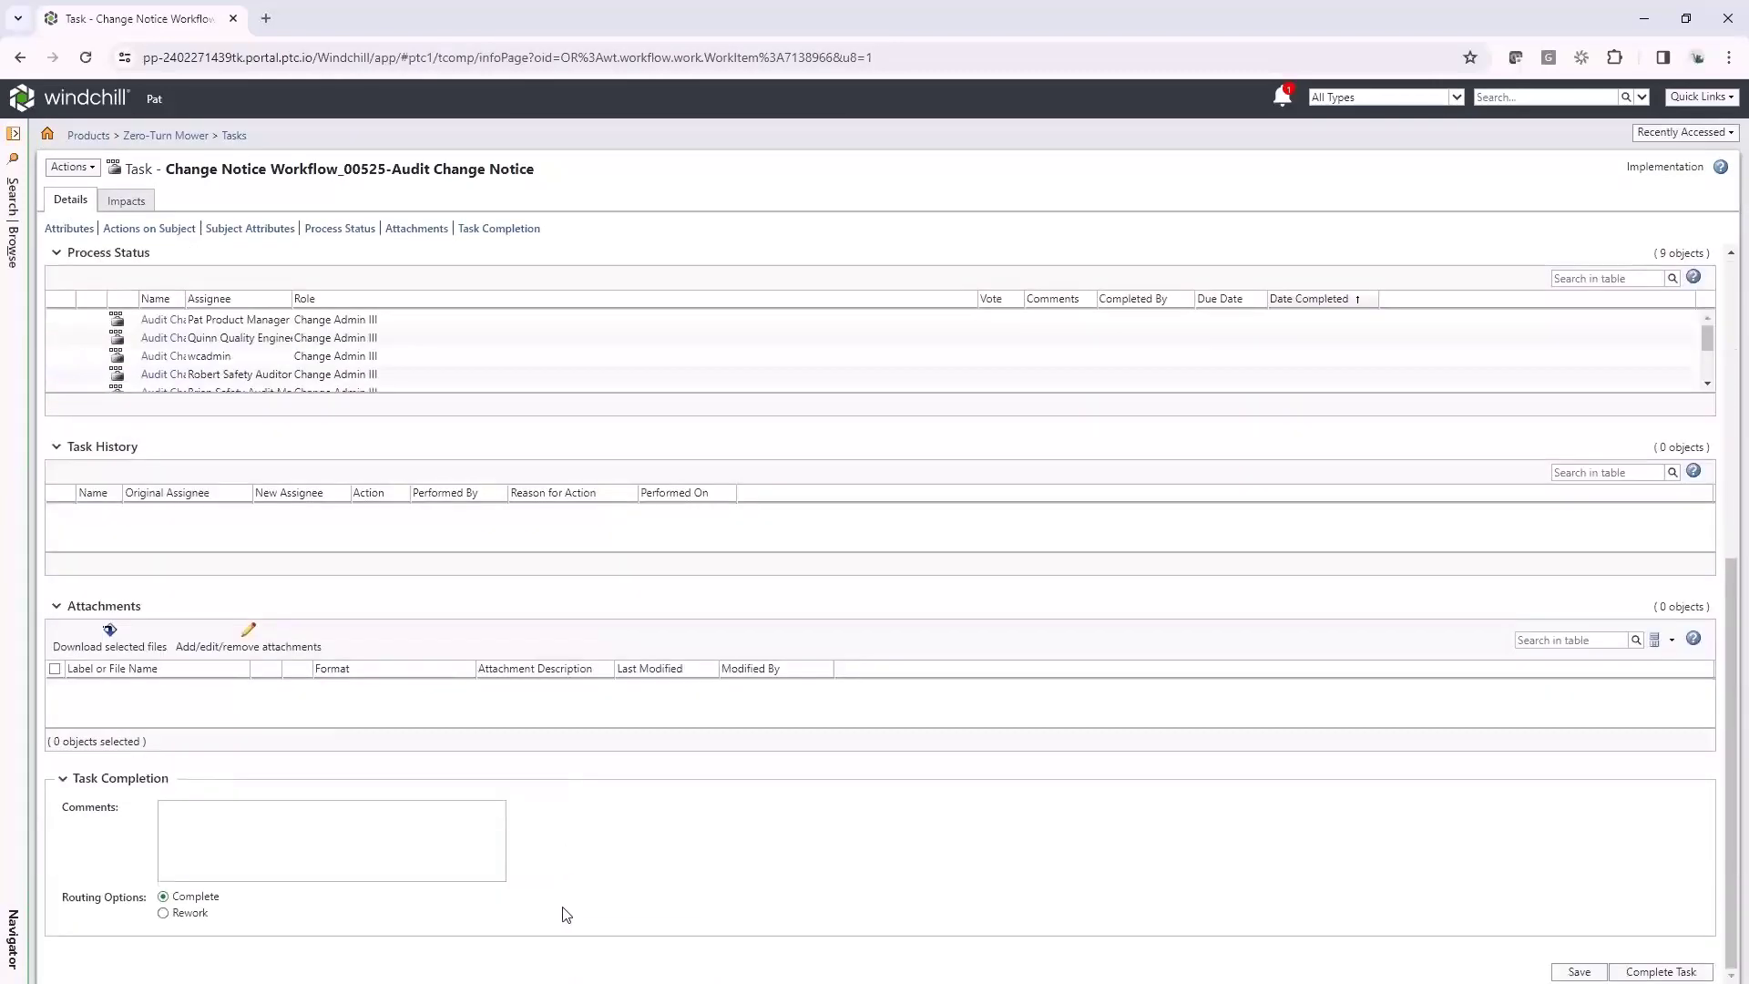
click(125, 206)
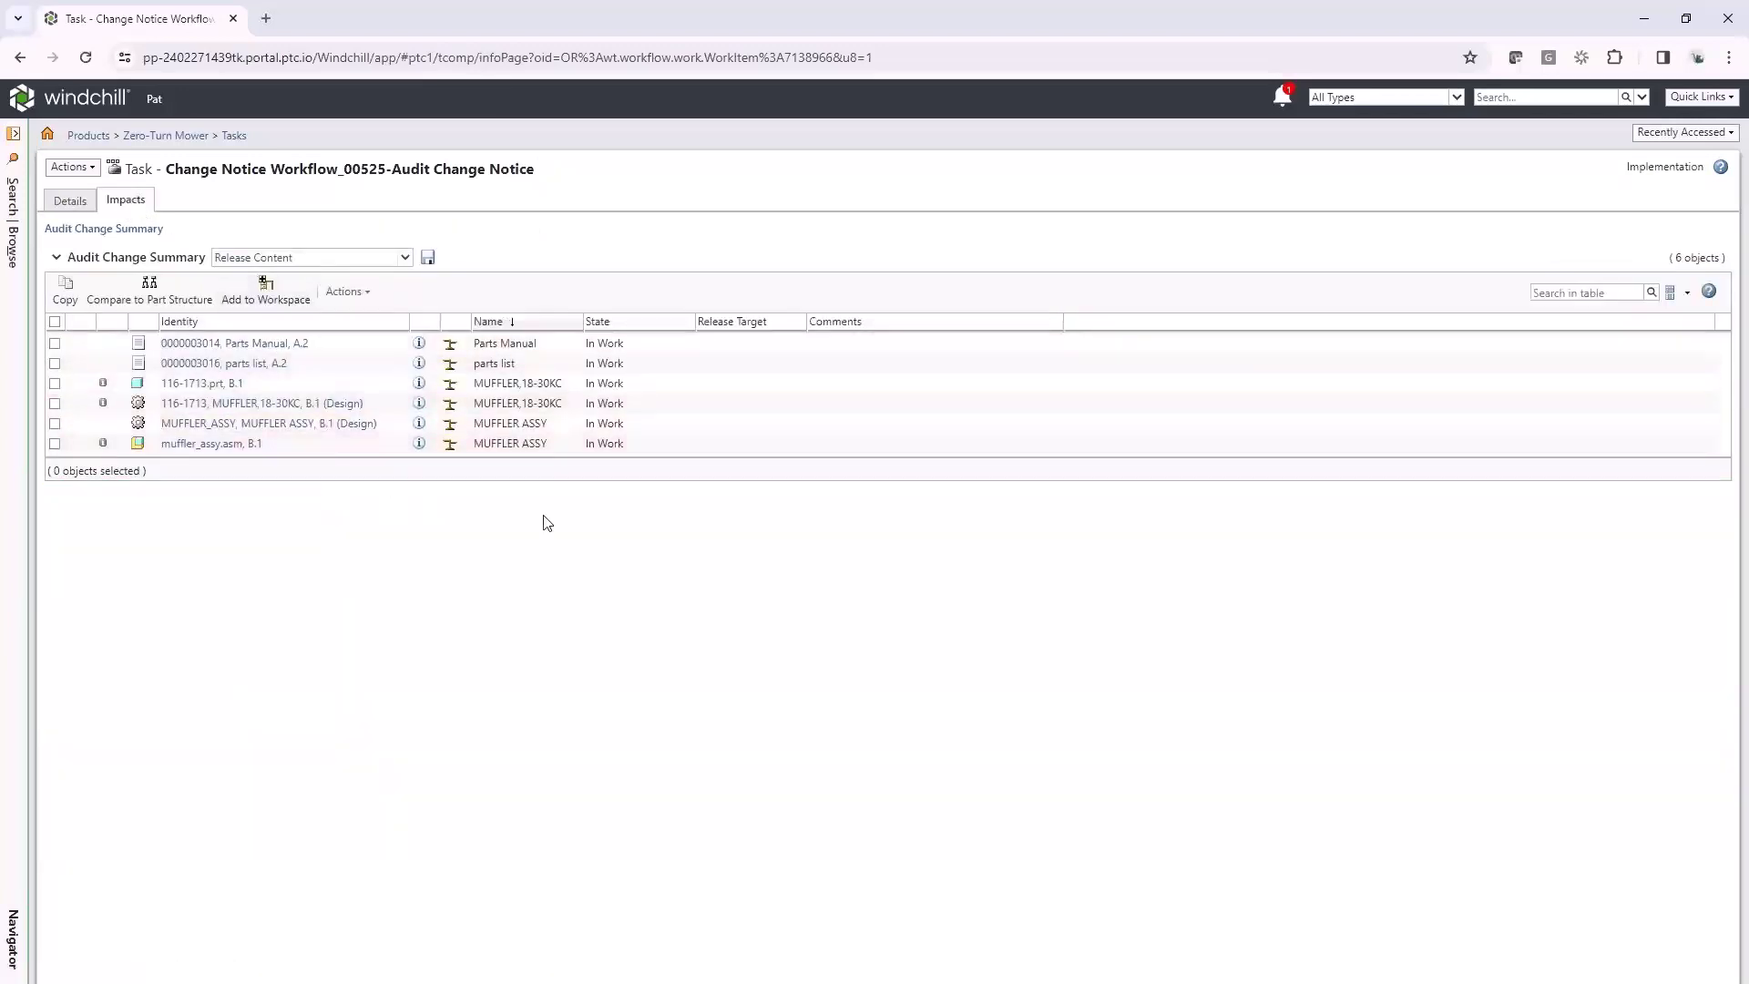
click(1660, 136)
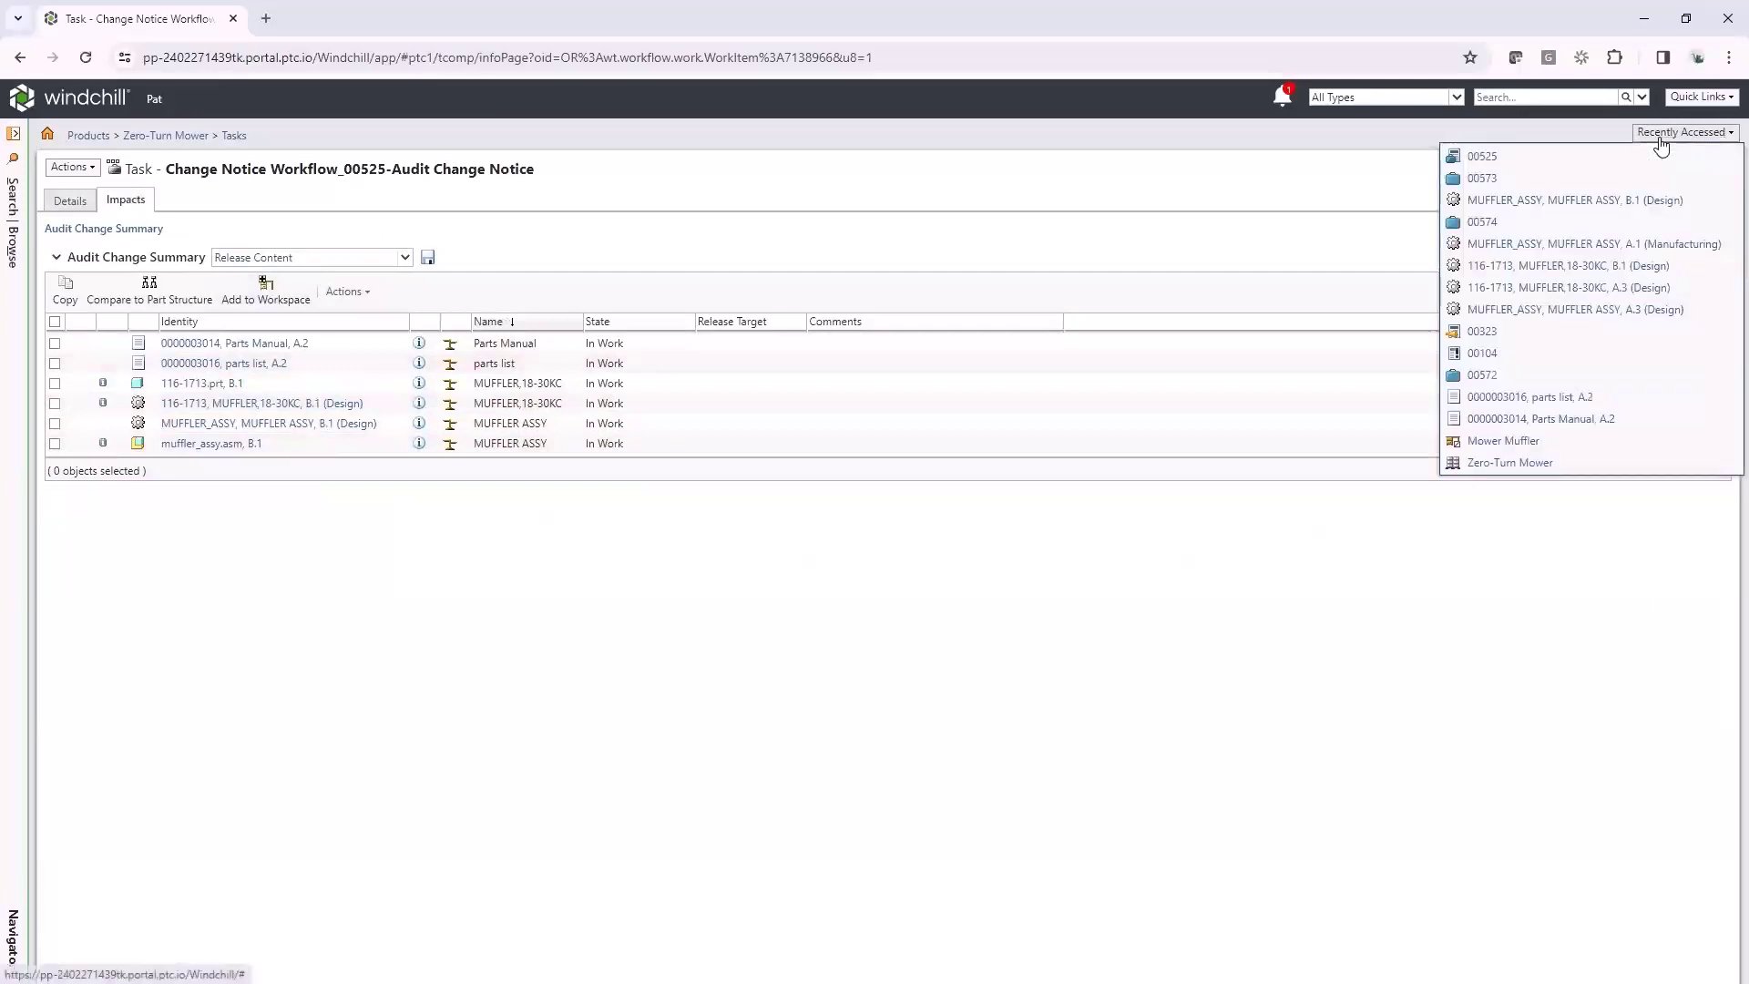
Open change notice 00525, check task 00573's resulting objects, and cancel Set Effectivity
click(1486, 159)
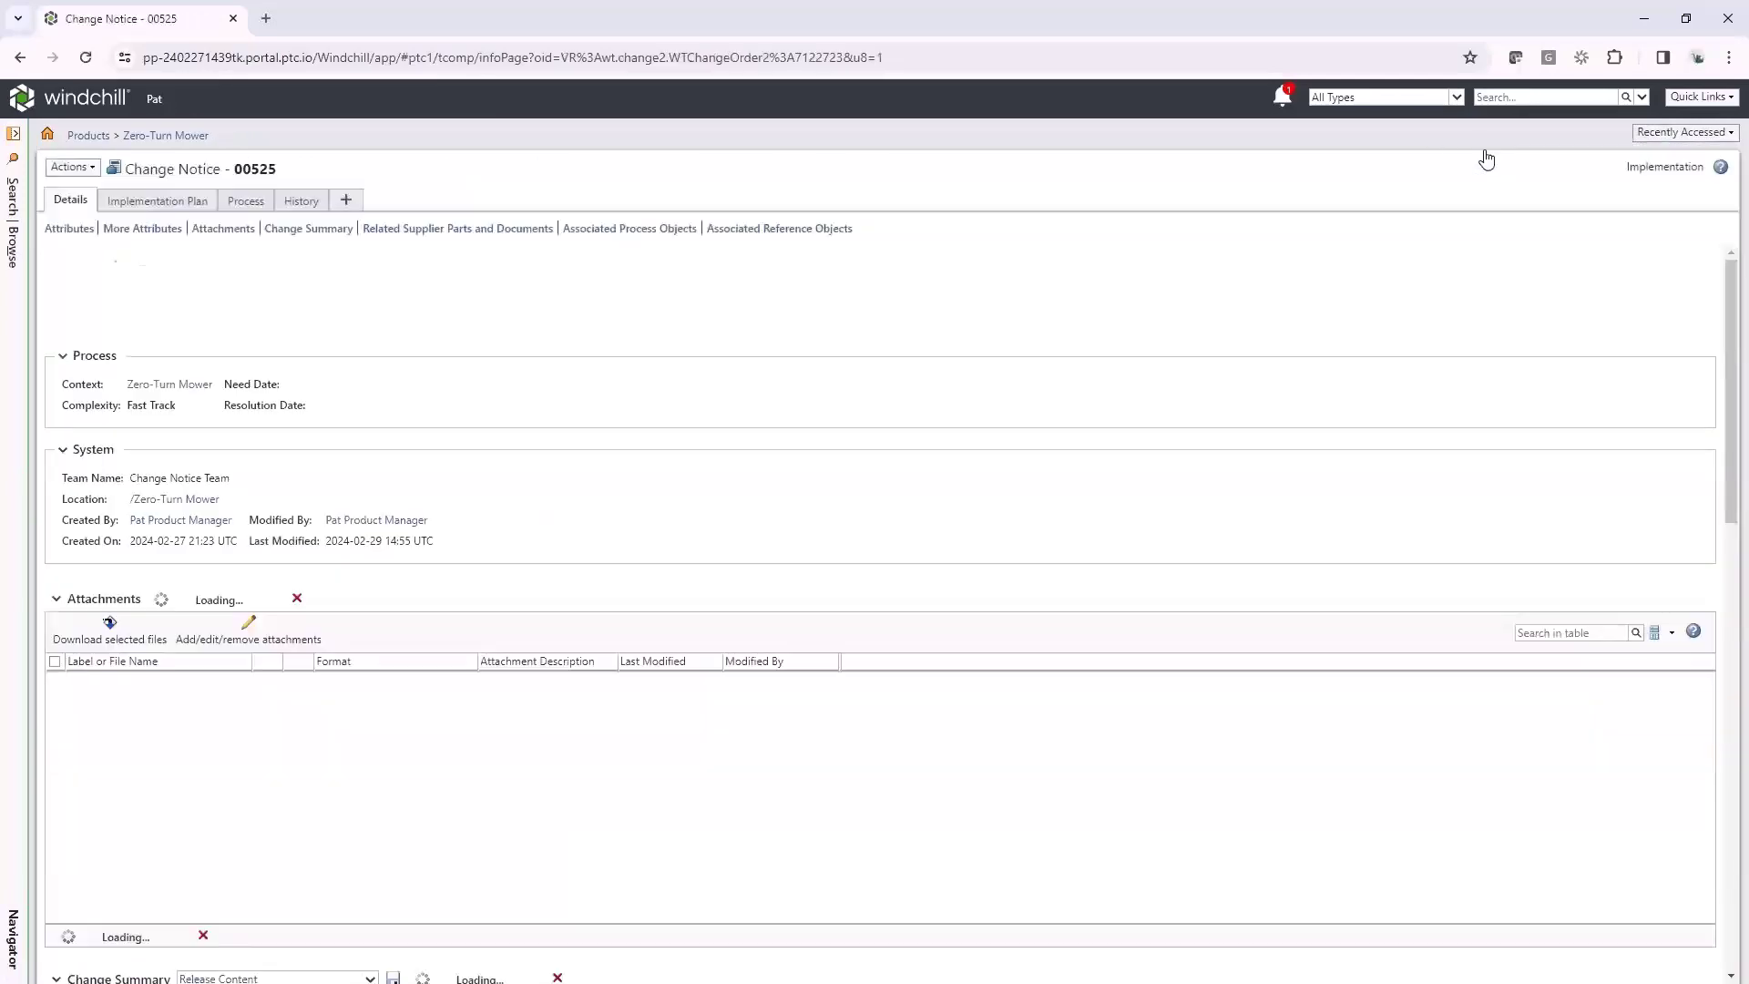
click(141, 210)
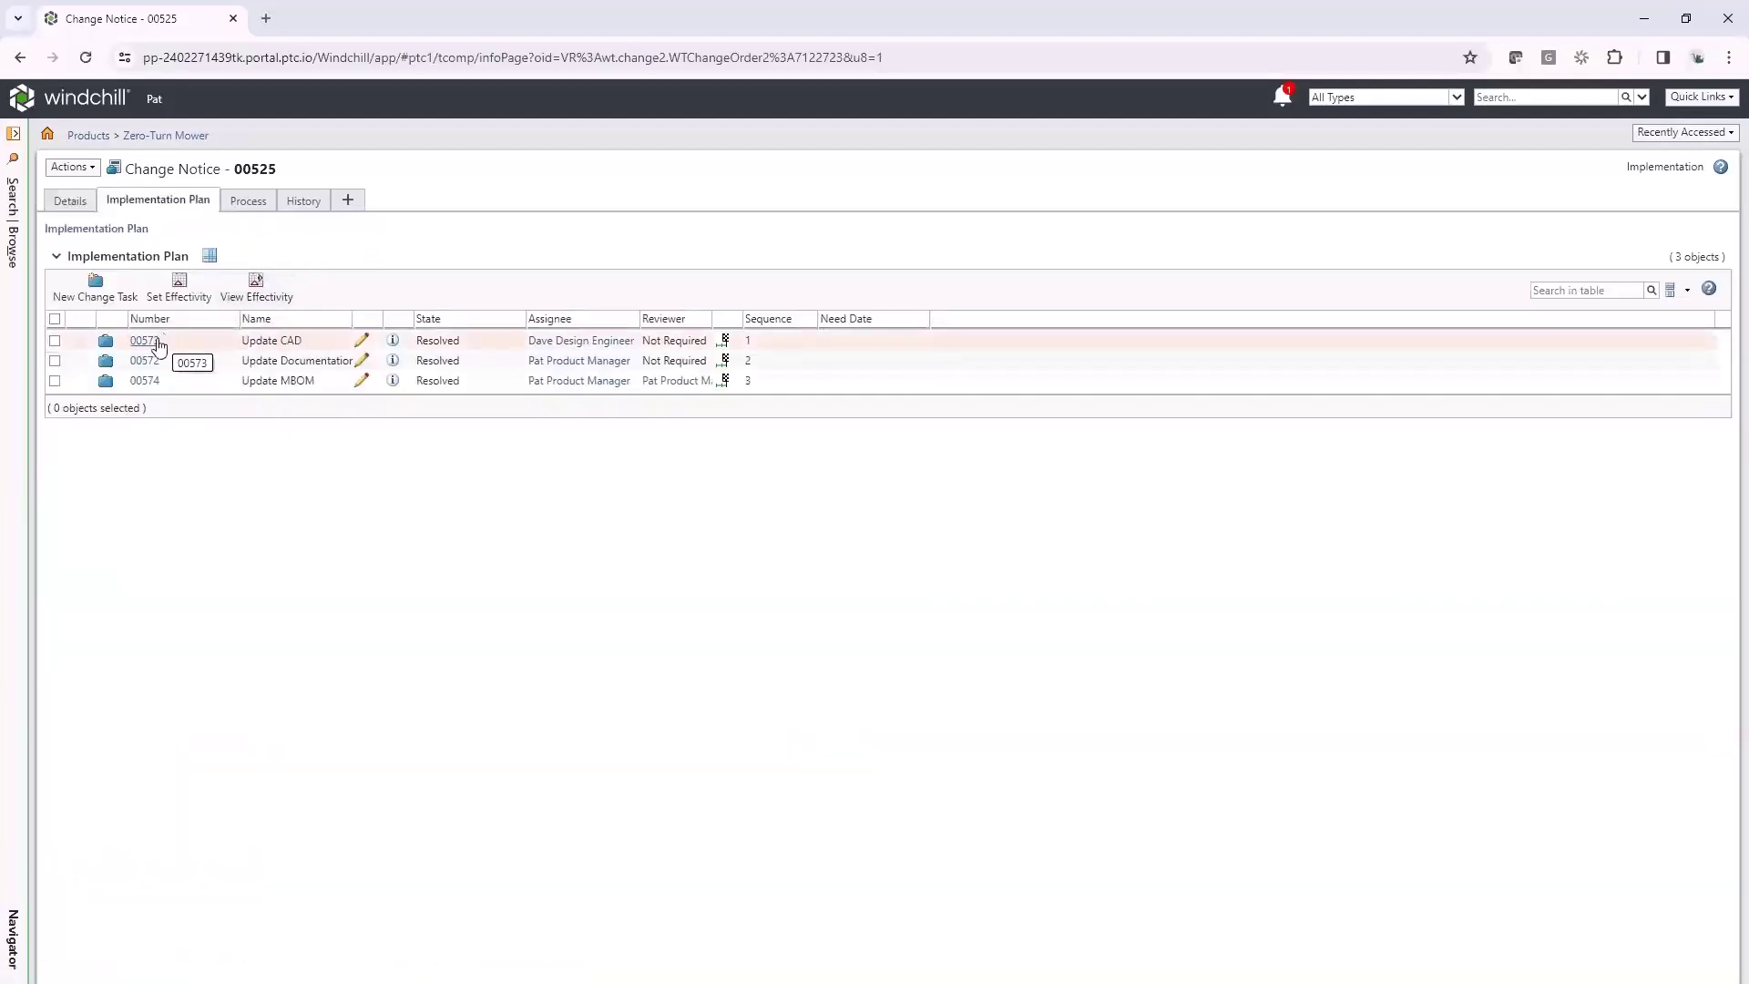
click(393, 341)
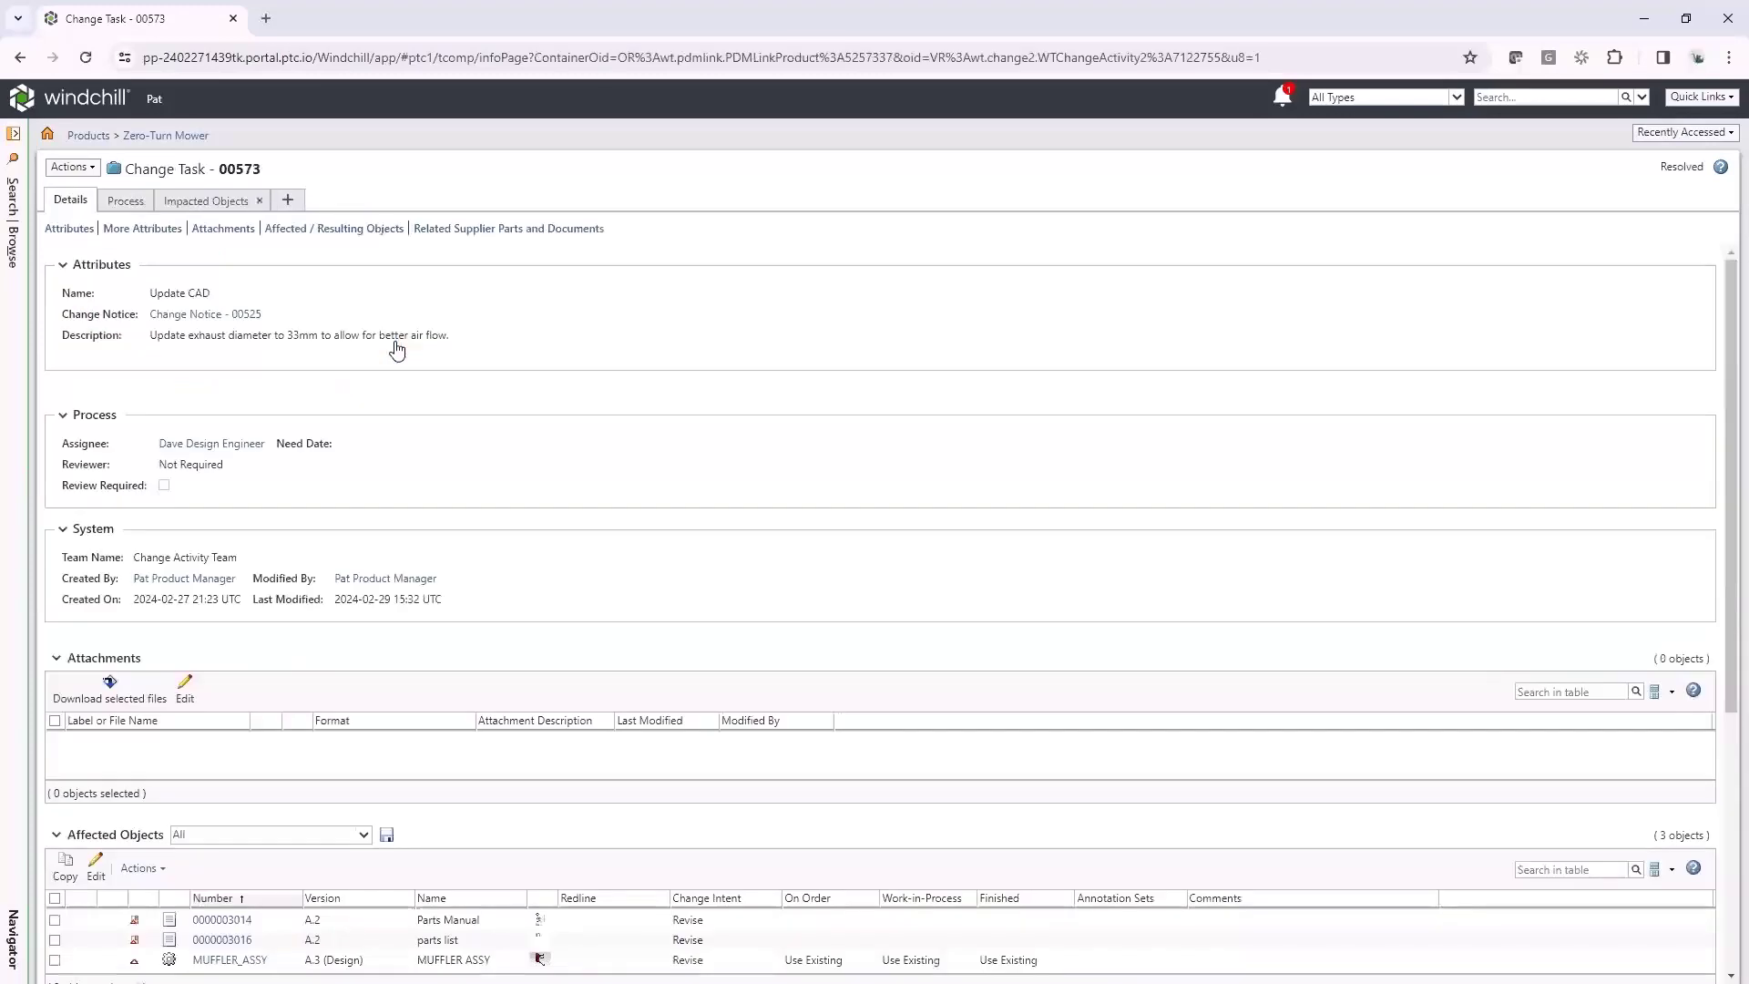
scroll(551, 452, down, 5)
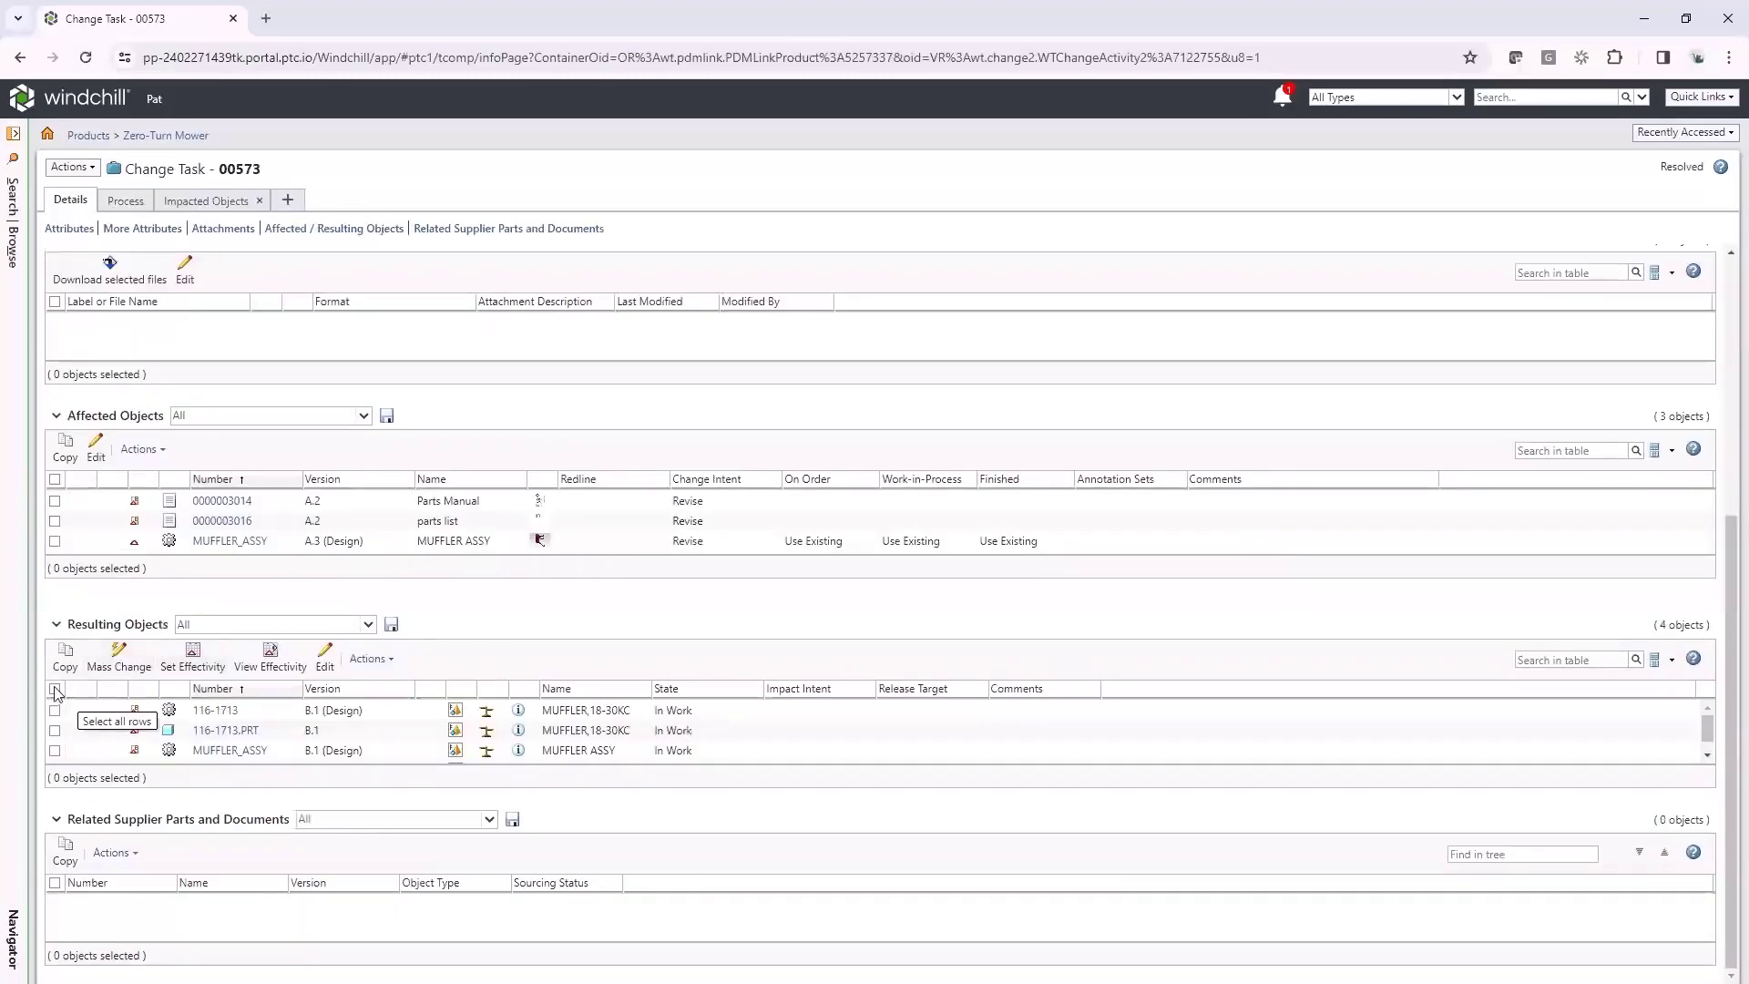
click(55, 688)
click(179, 670)
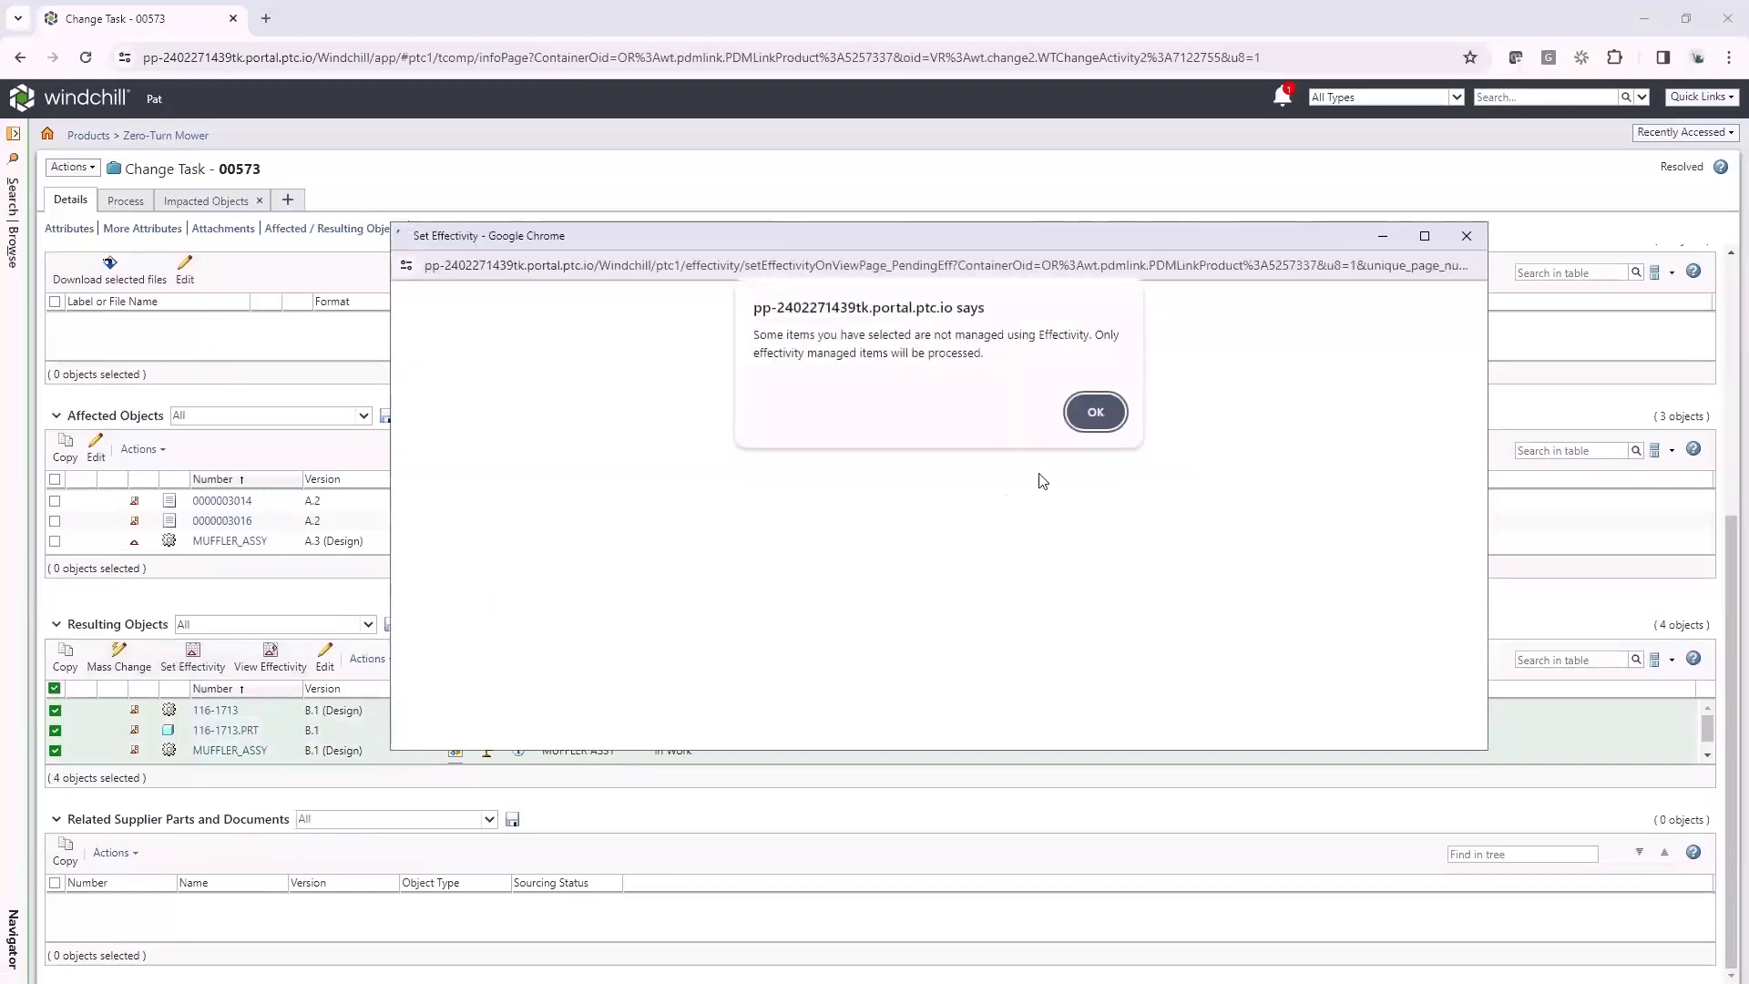
click(1093, 410)
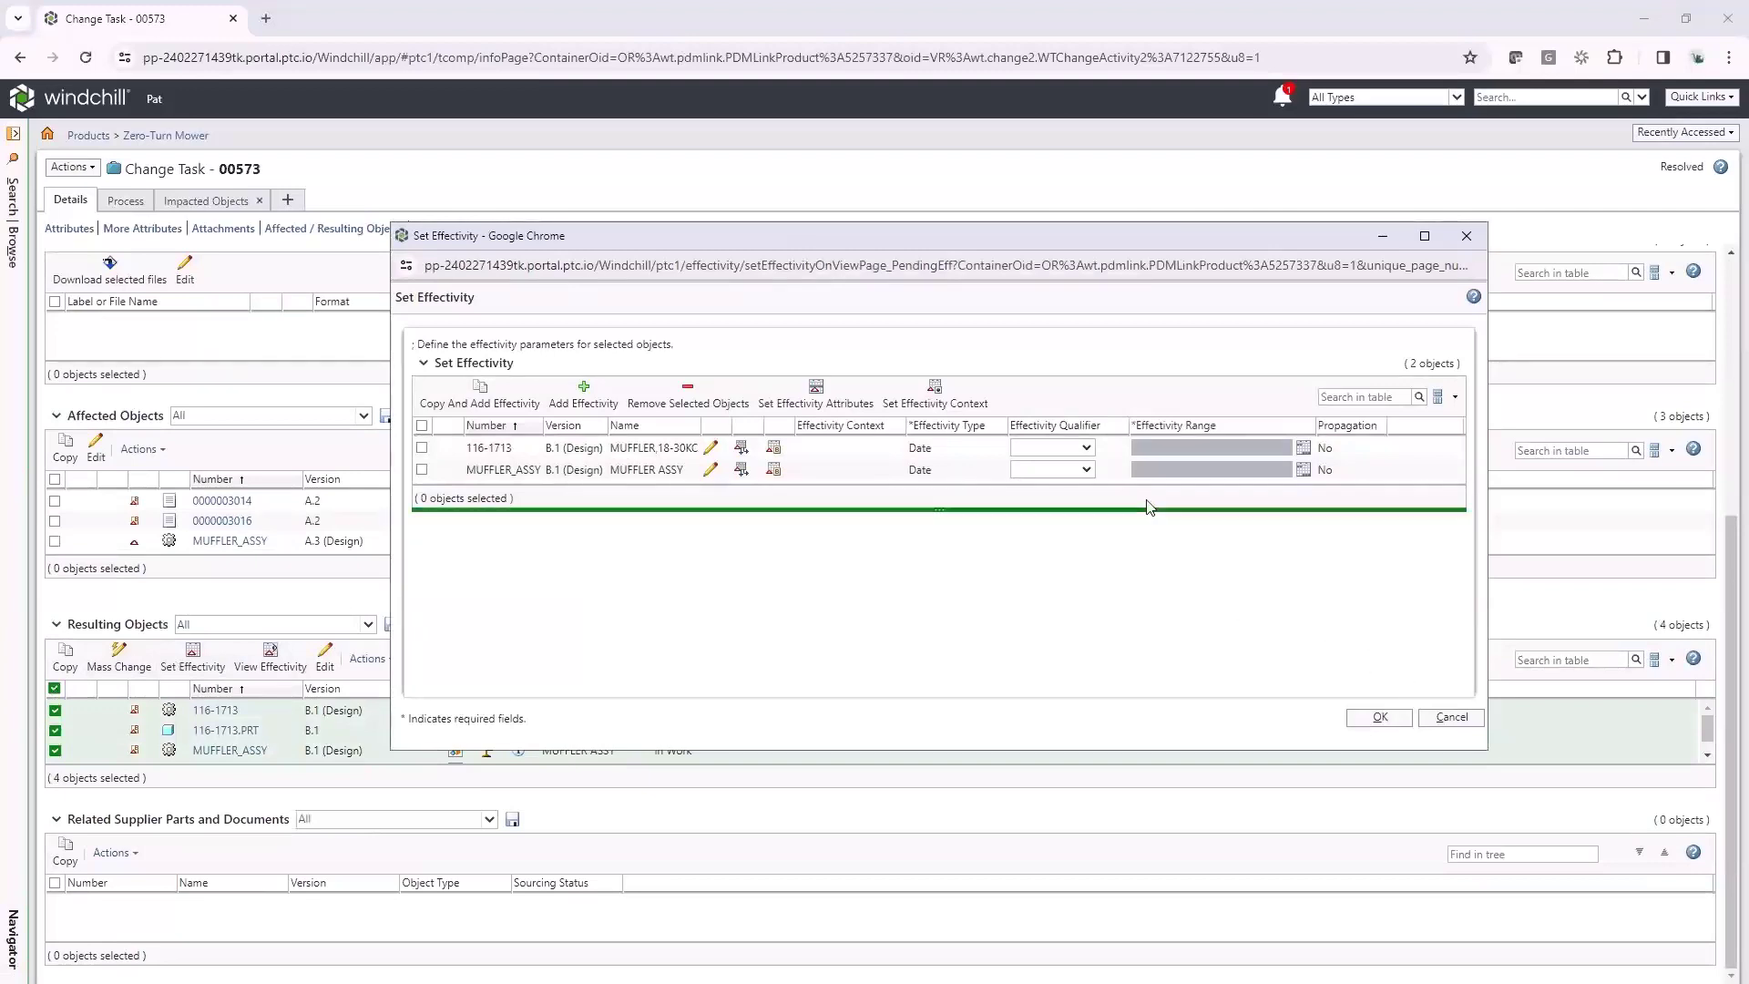
click(1085, 447)
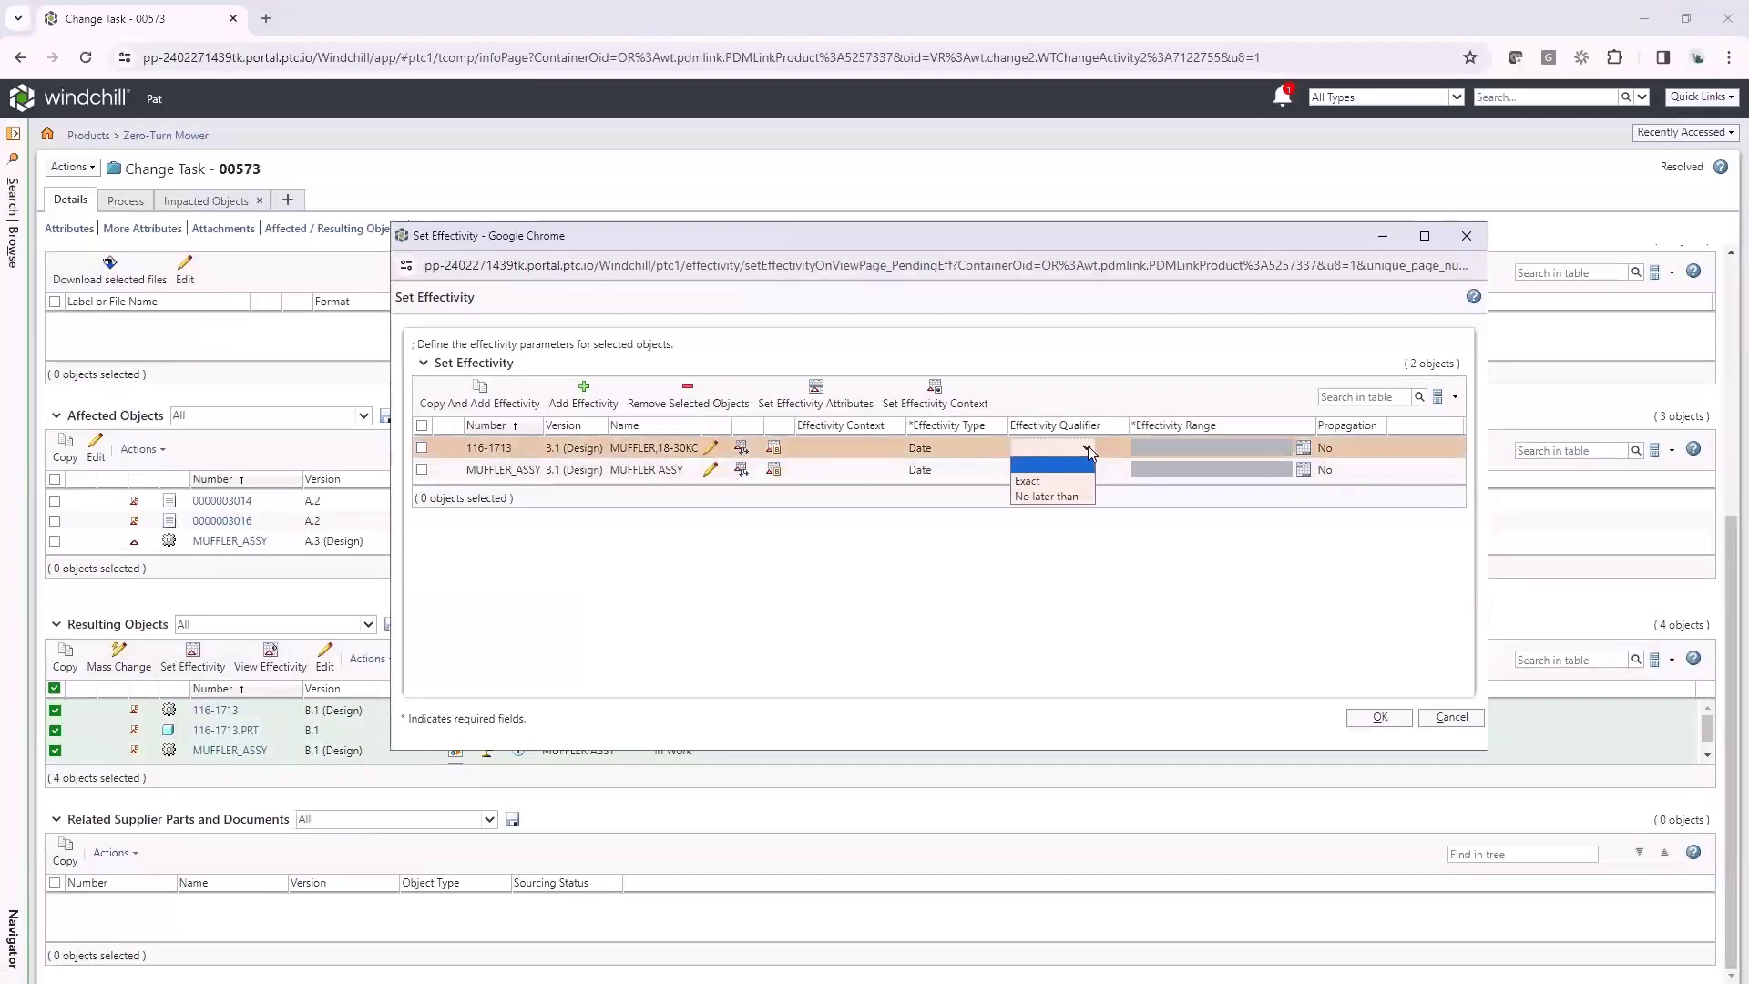
click(1151, 574)
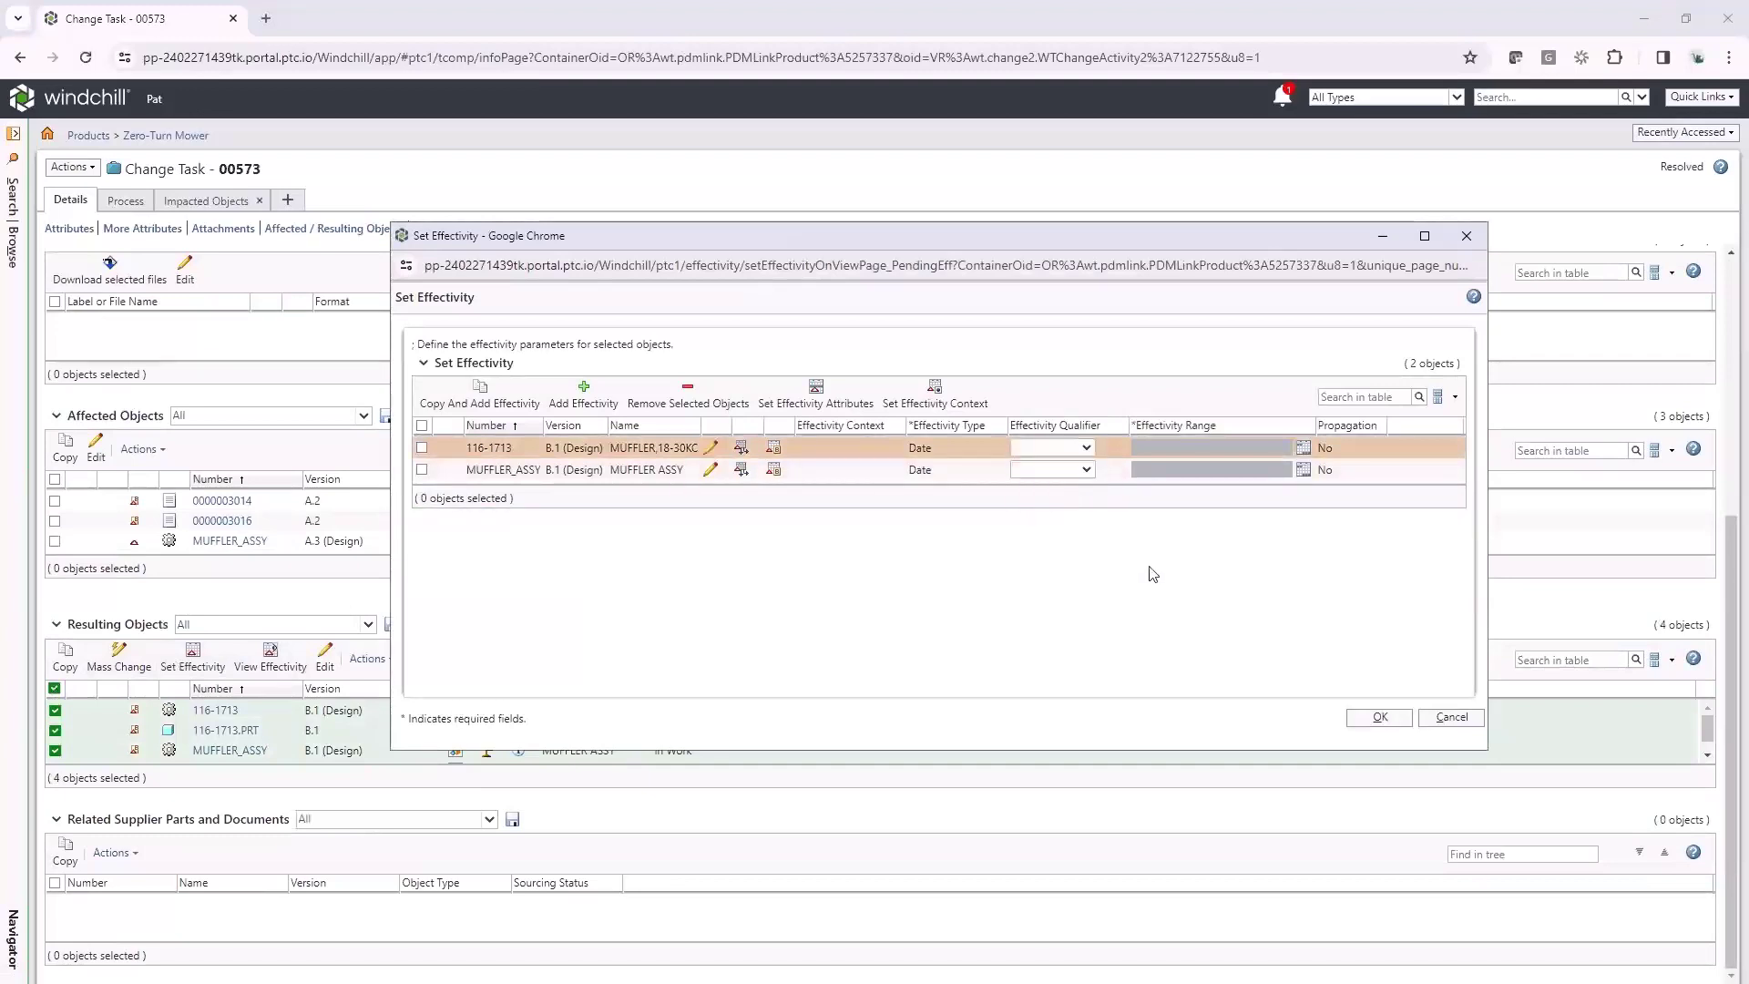
click(1453, 717)
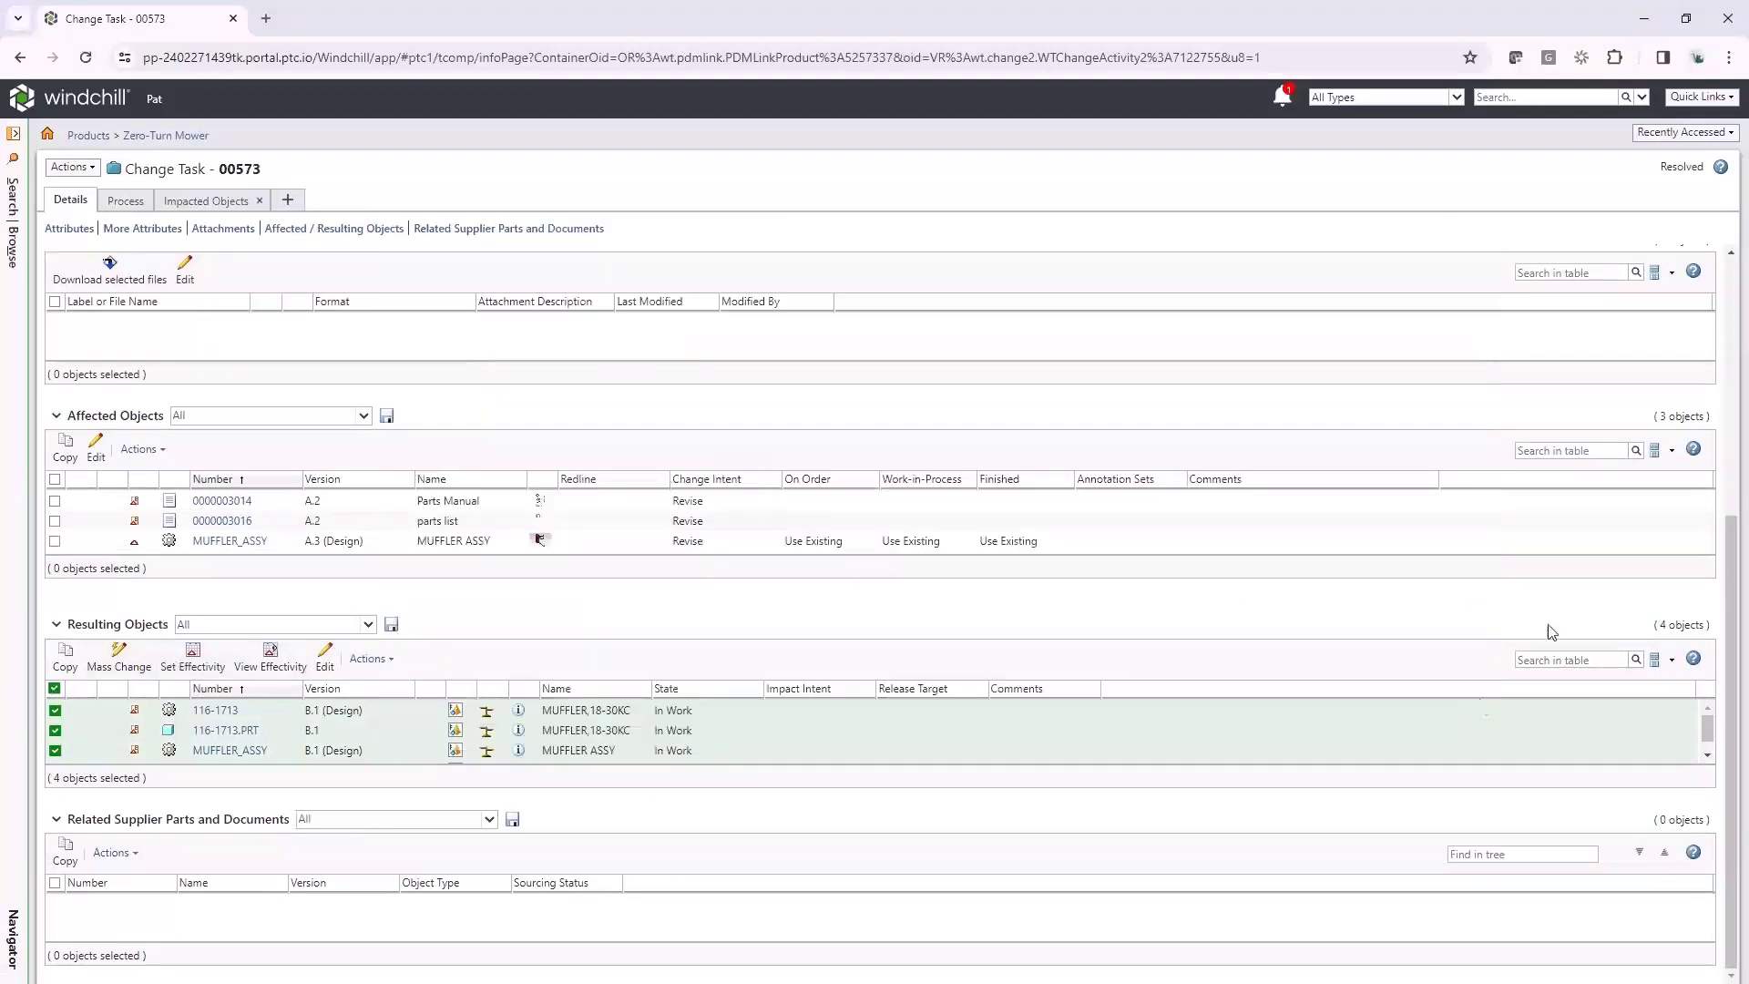
Back on 00525, select all six Change Summary objects and choose Actions > Set State
click(1683, 132)
click(1485, 178)
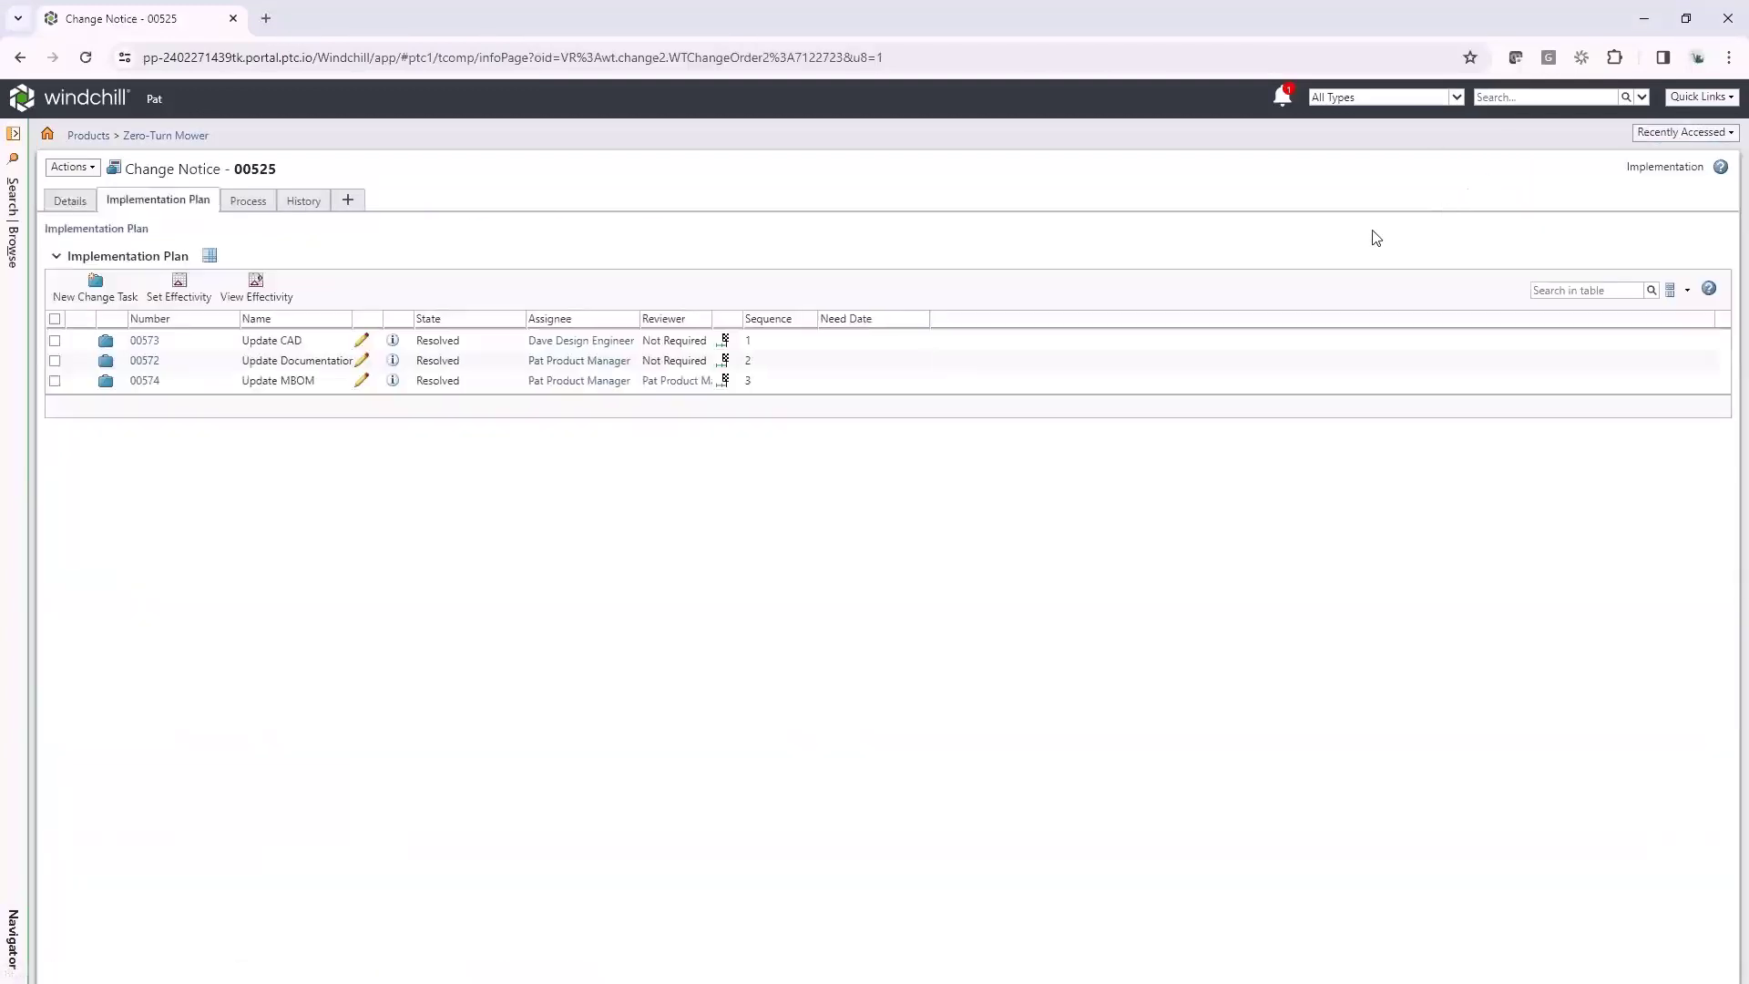
click(79, 202)
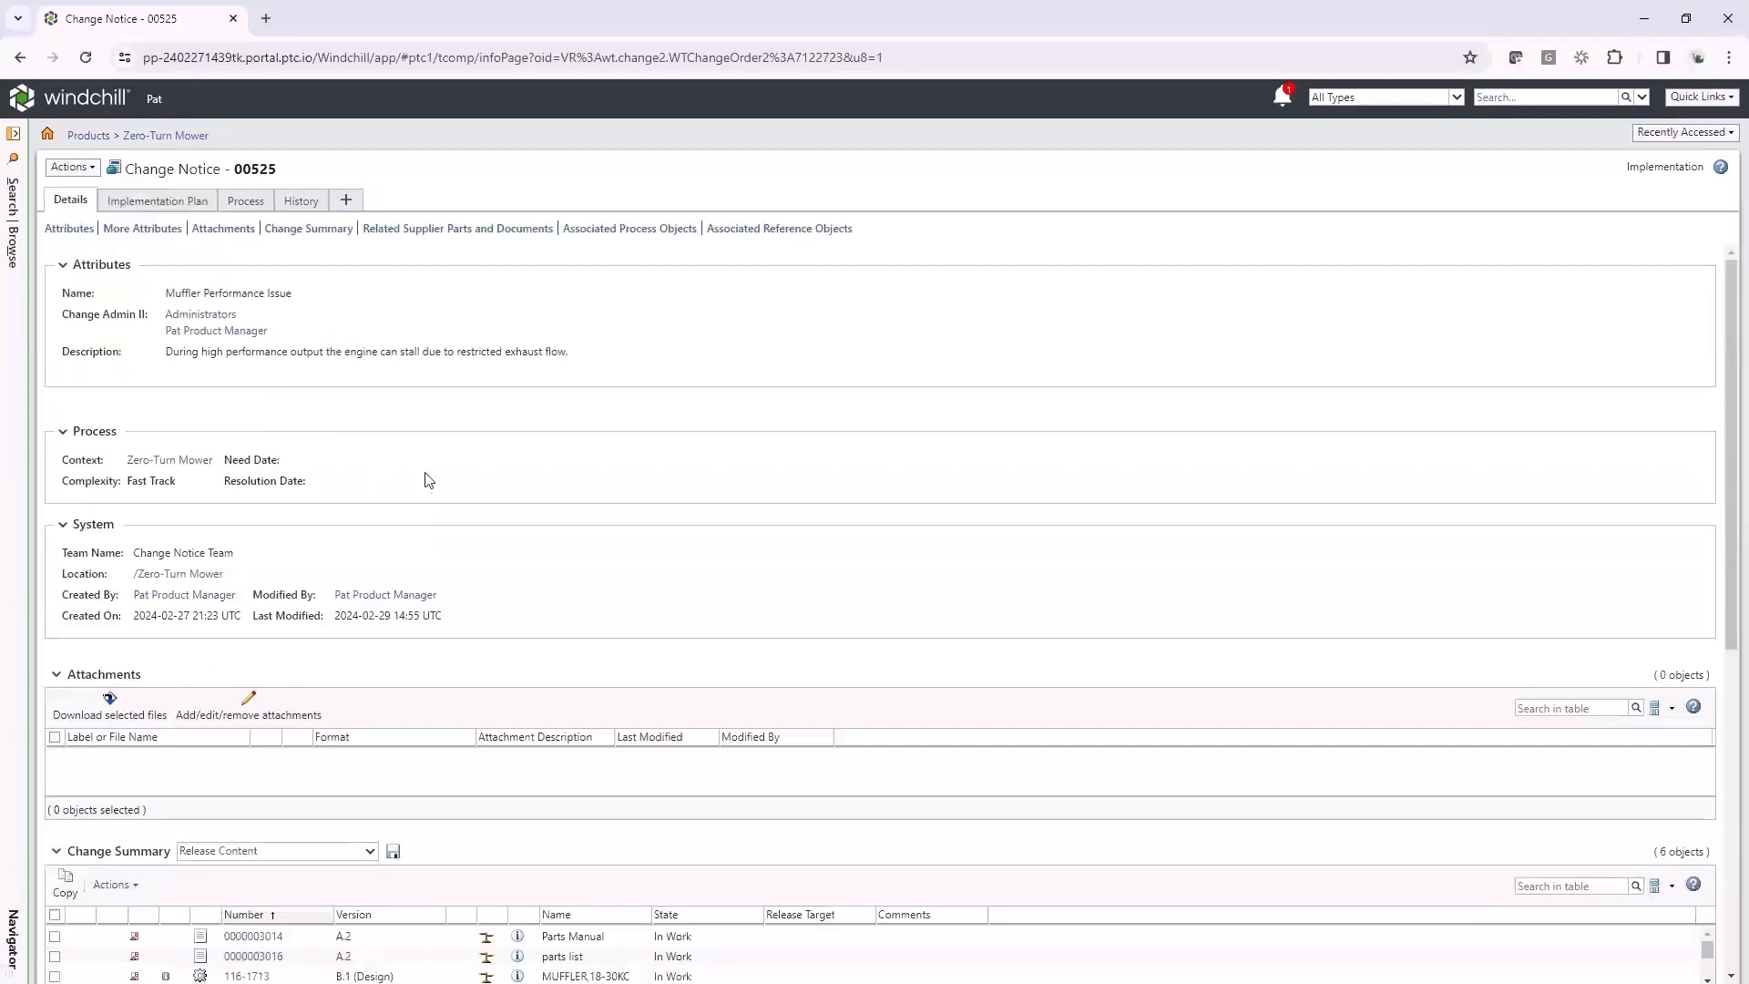
scroll(426, 482, down, 5)
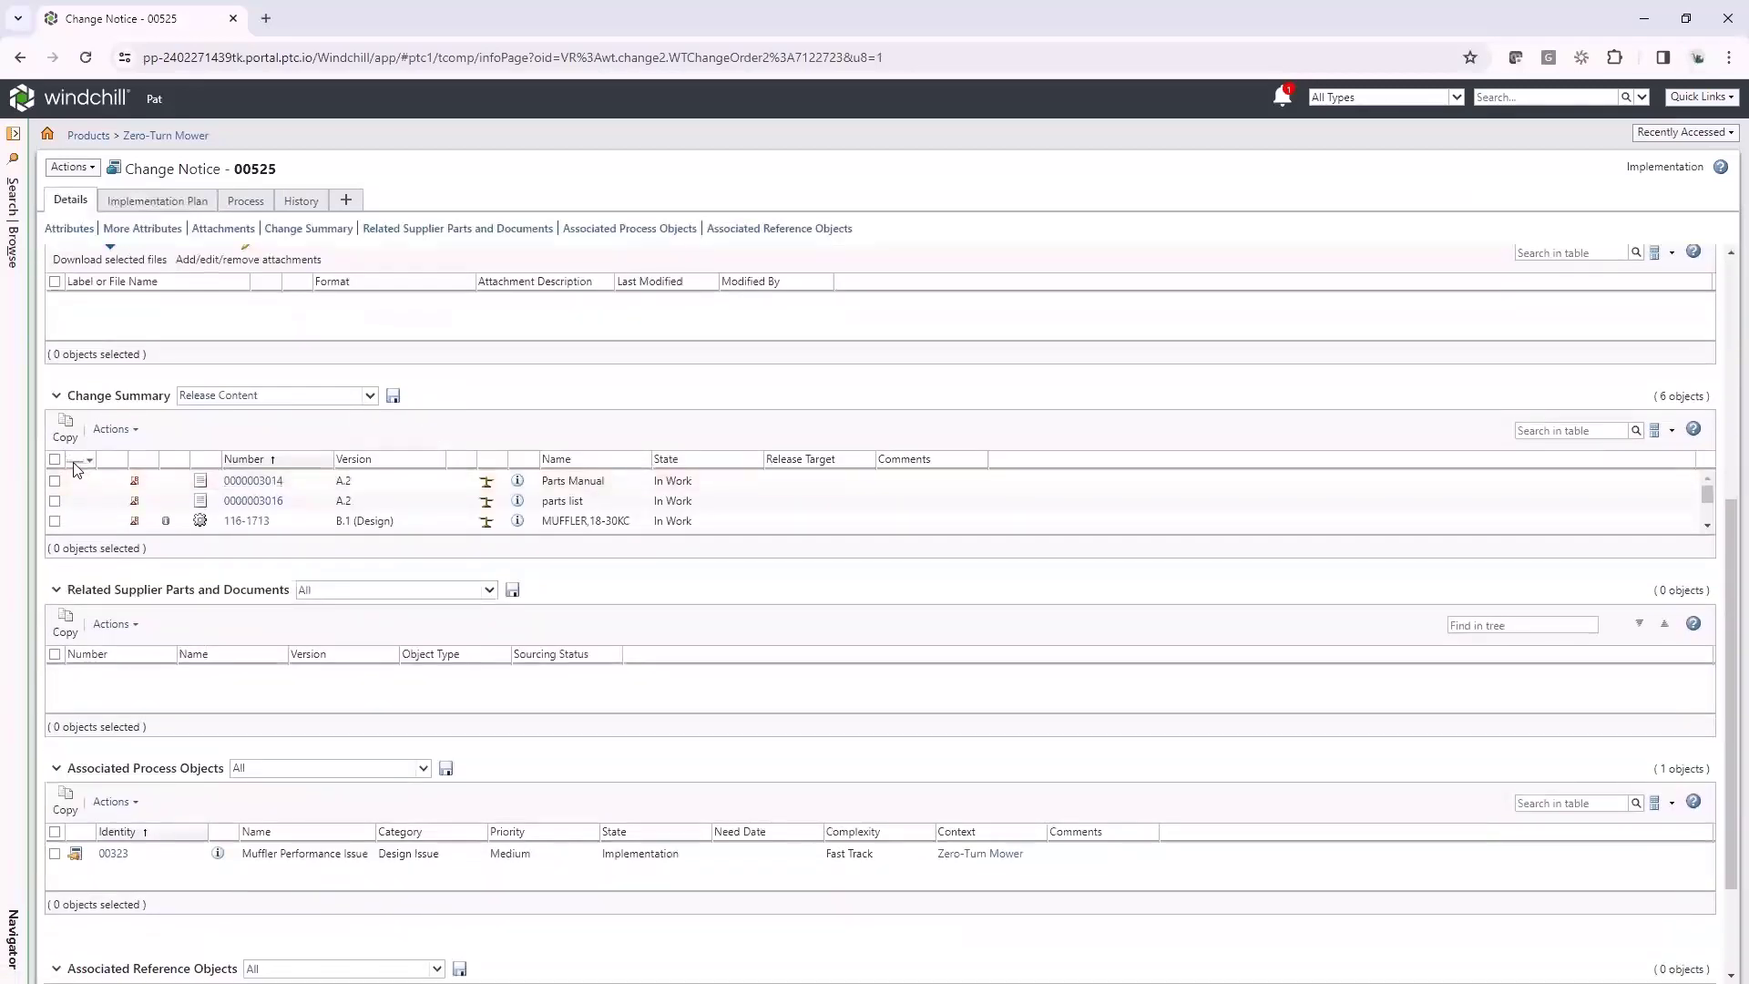
click(54, 460)
scroll(82, 492, down, 3)
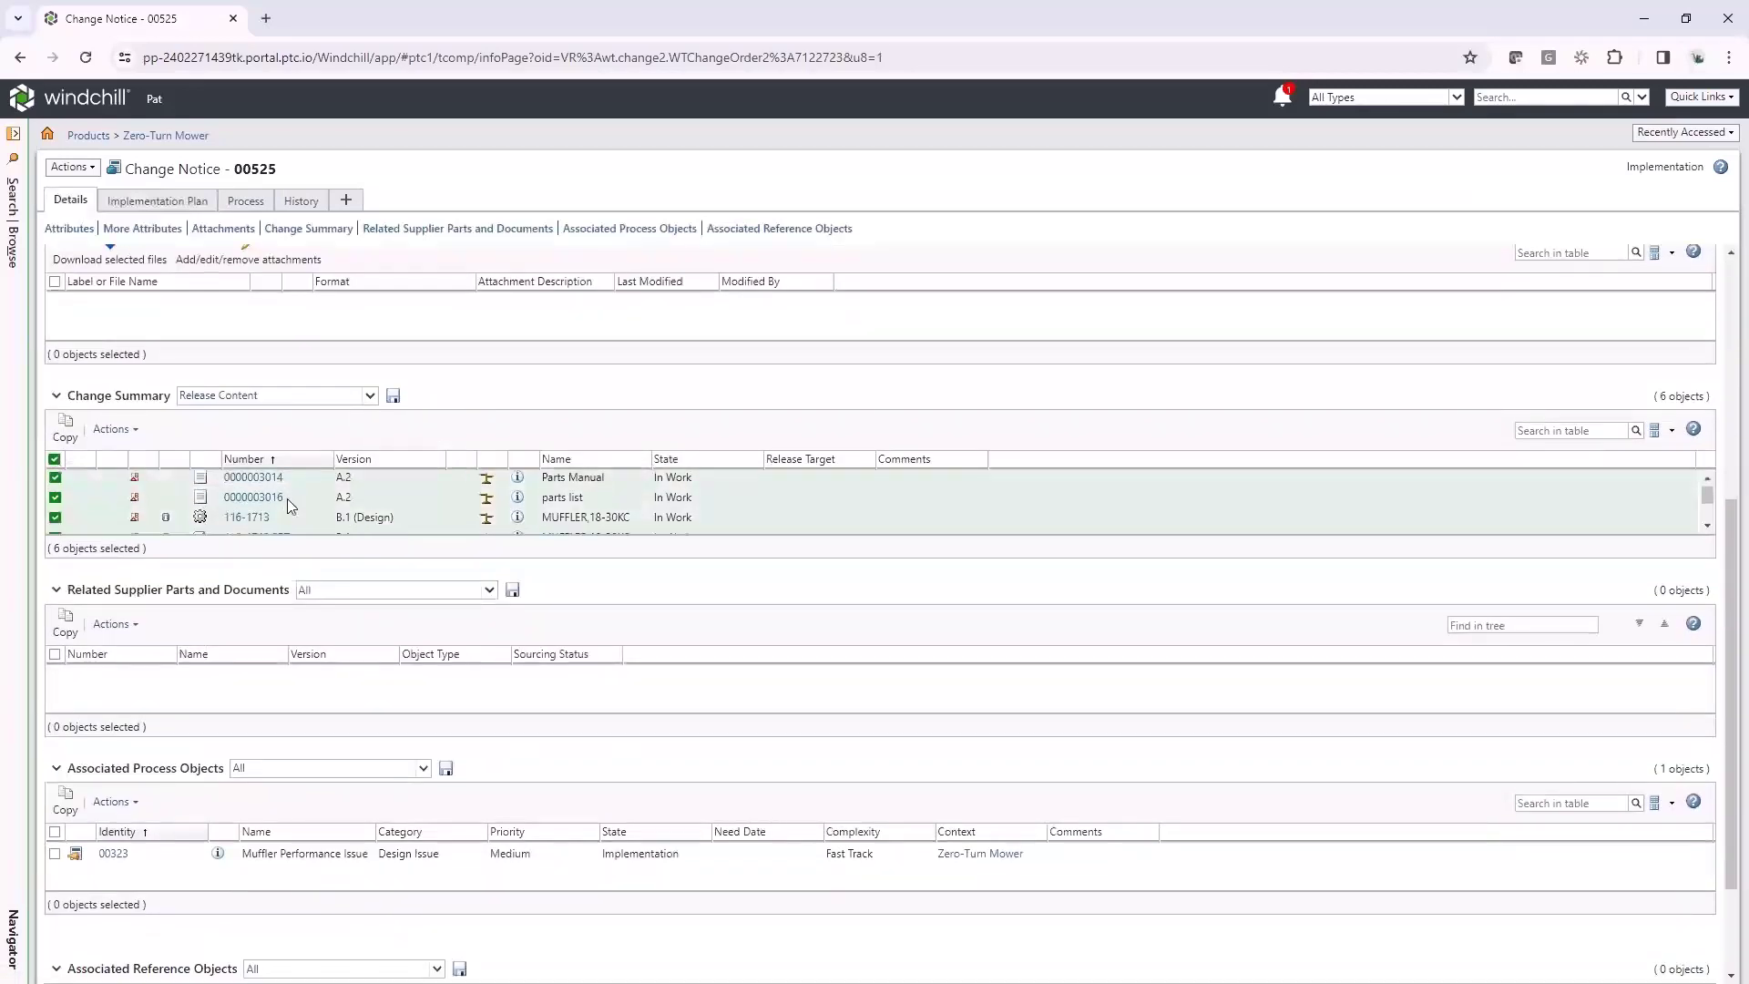
click(113, 430)
click(141, 475)
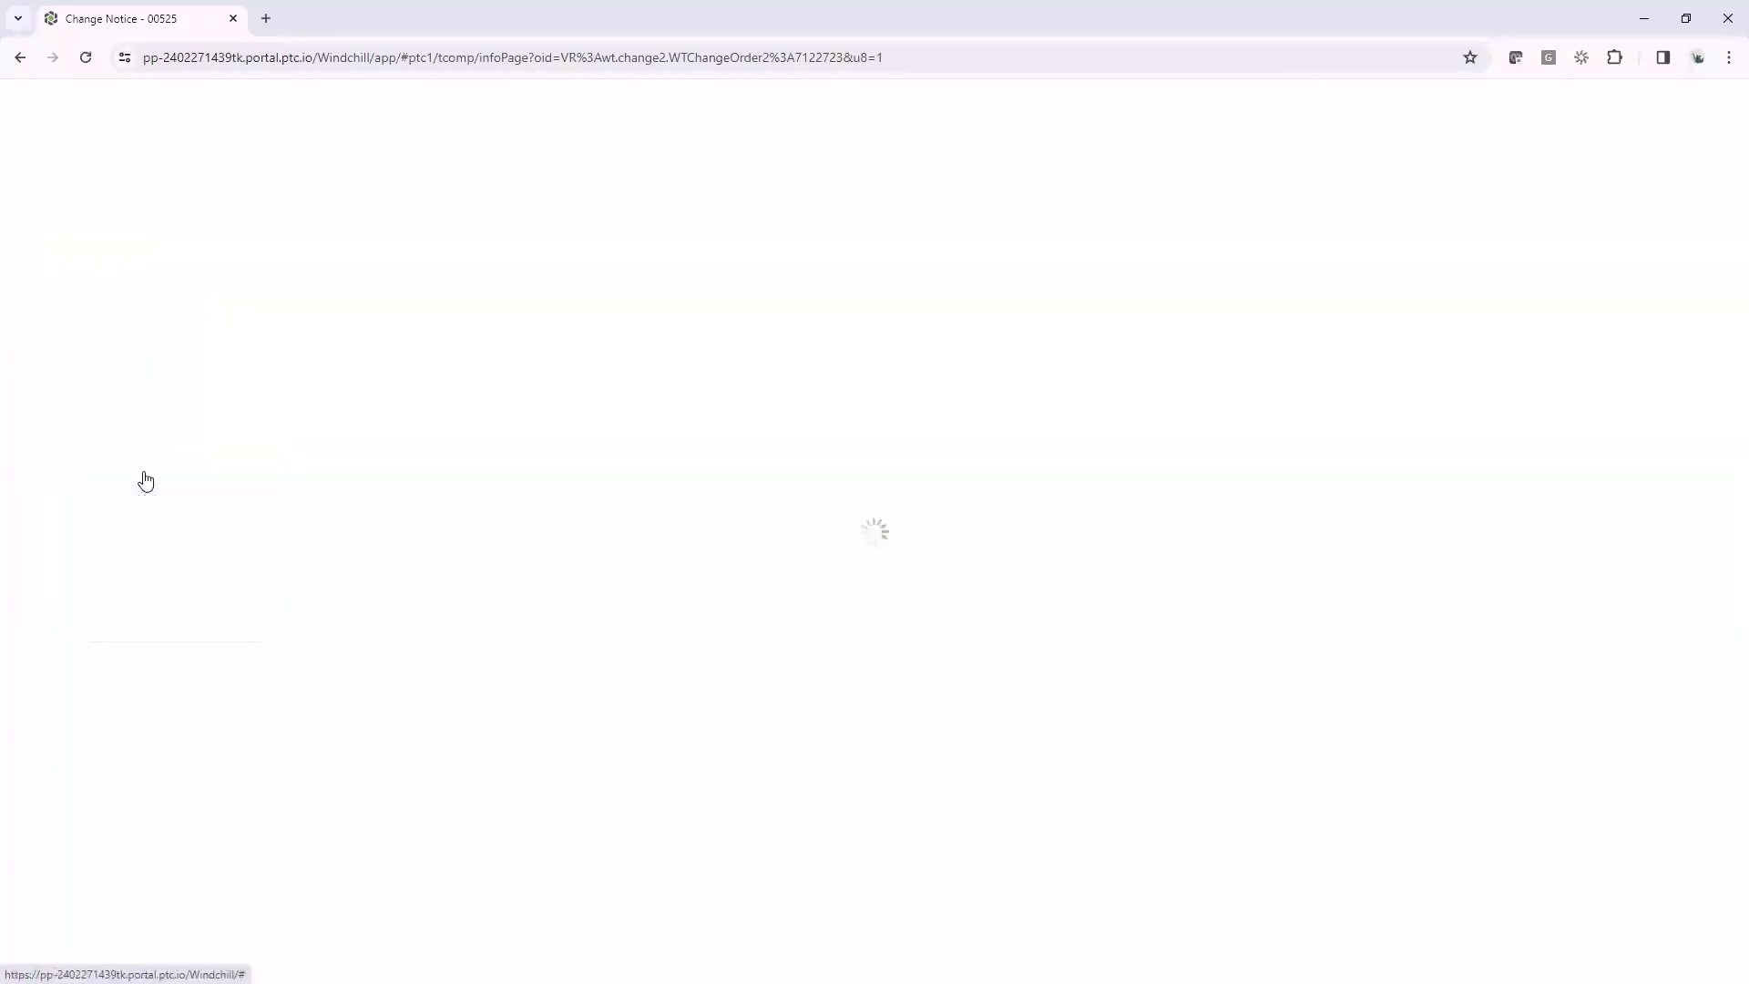